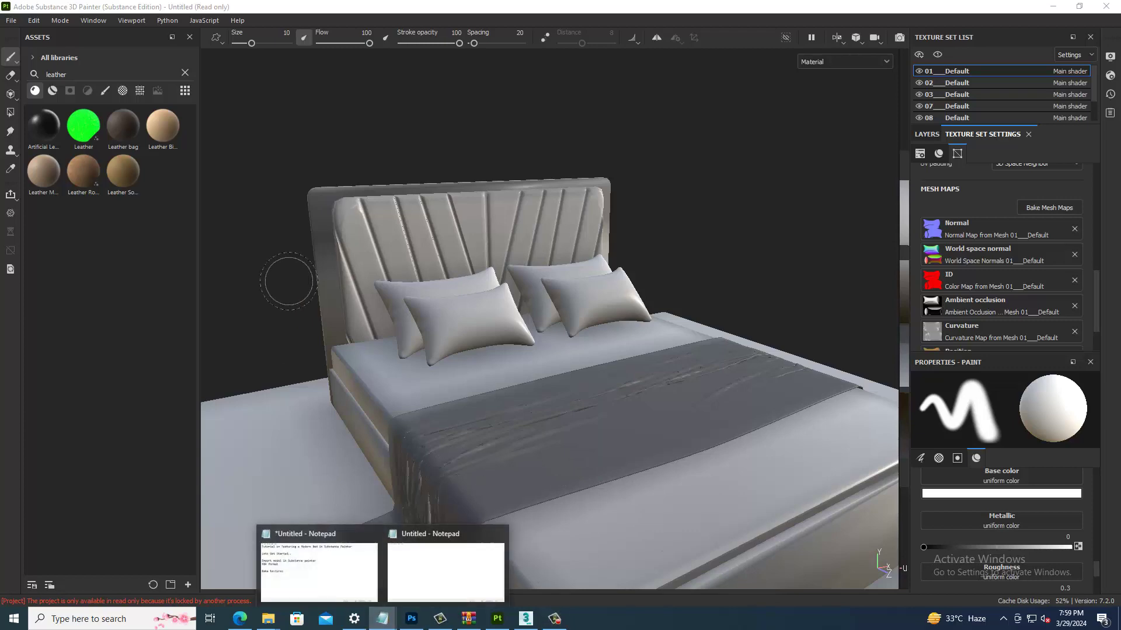
Step: Bring up the bed-texturing tutorial notes in Notepad and select all their text
click(323, 590)
key(ctrl+a)
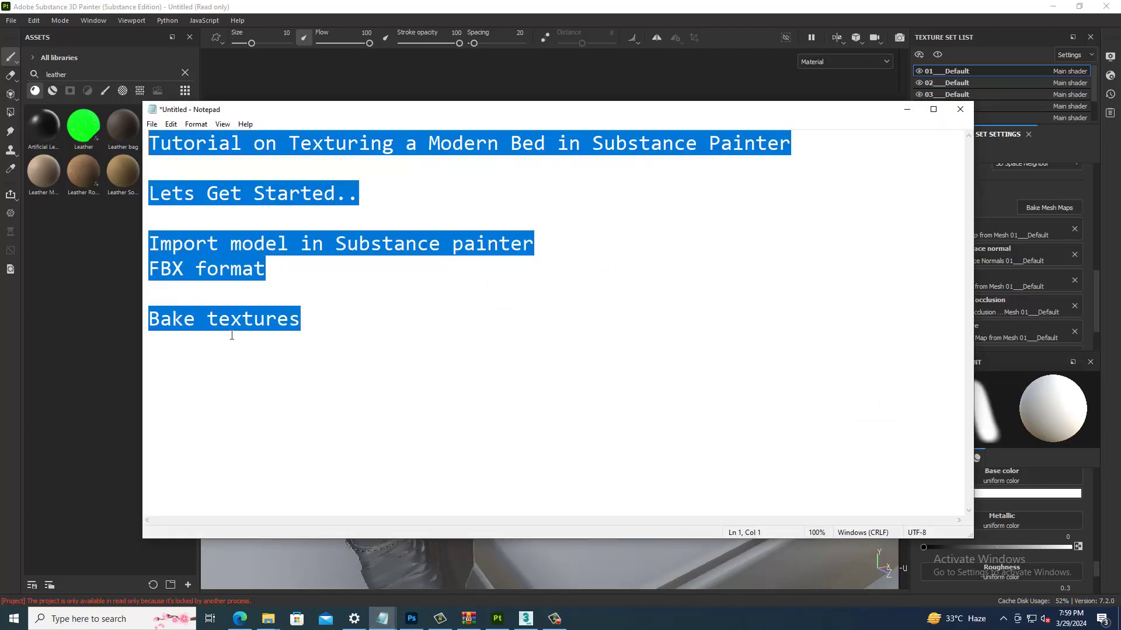
drag(325, 322, 127, 311)
key(shift+Up)
key(shift+Up)
key(shift+Up)
Step: Rename the first three texture sets to pillows, matteress and wood
click(906, 109)
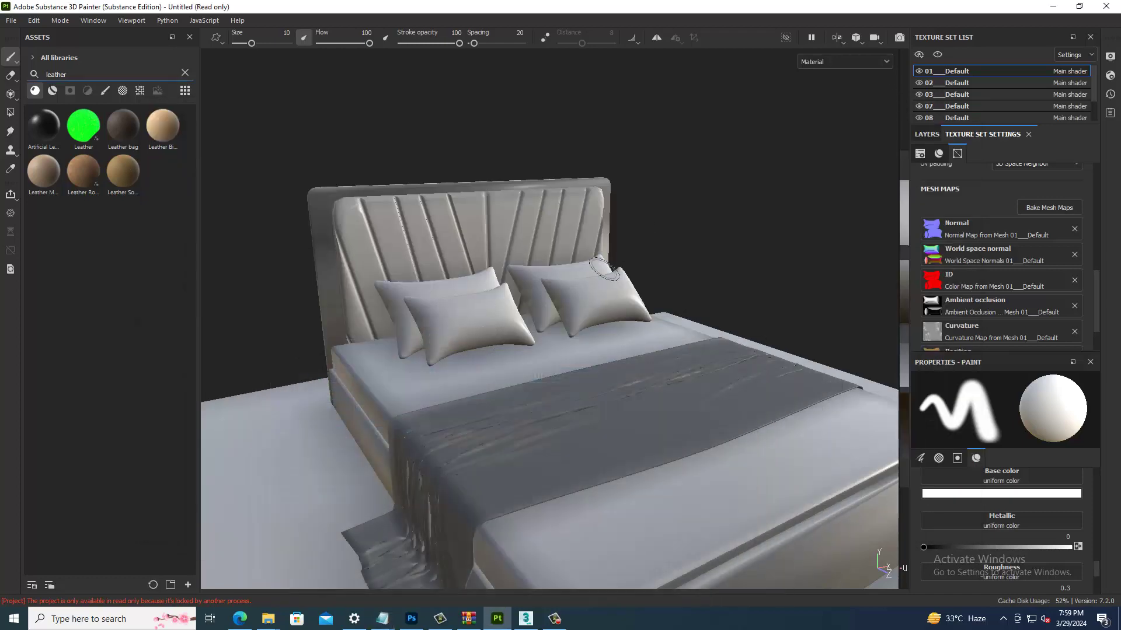
scroll(604, 266, up, 2)
scroll(604, 266, up, 2)
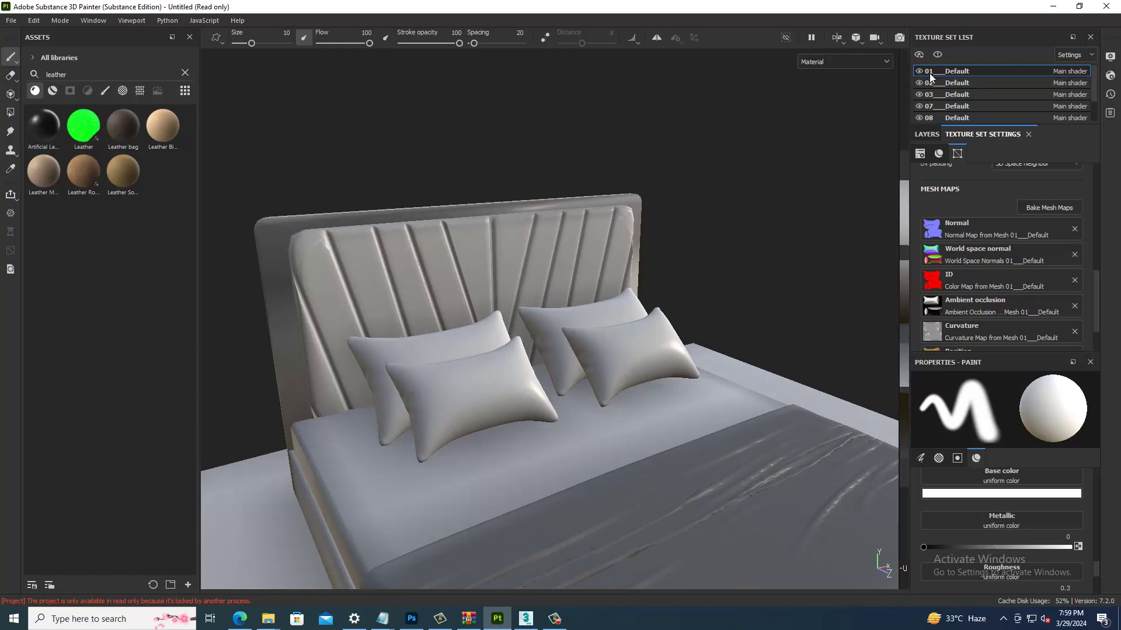
double_click(957, 74)
text(pillows)
key(Return)
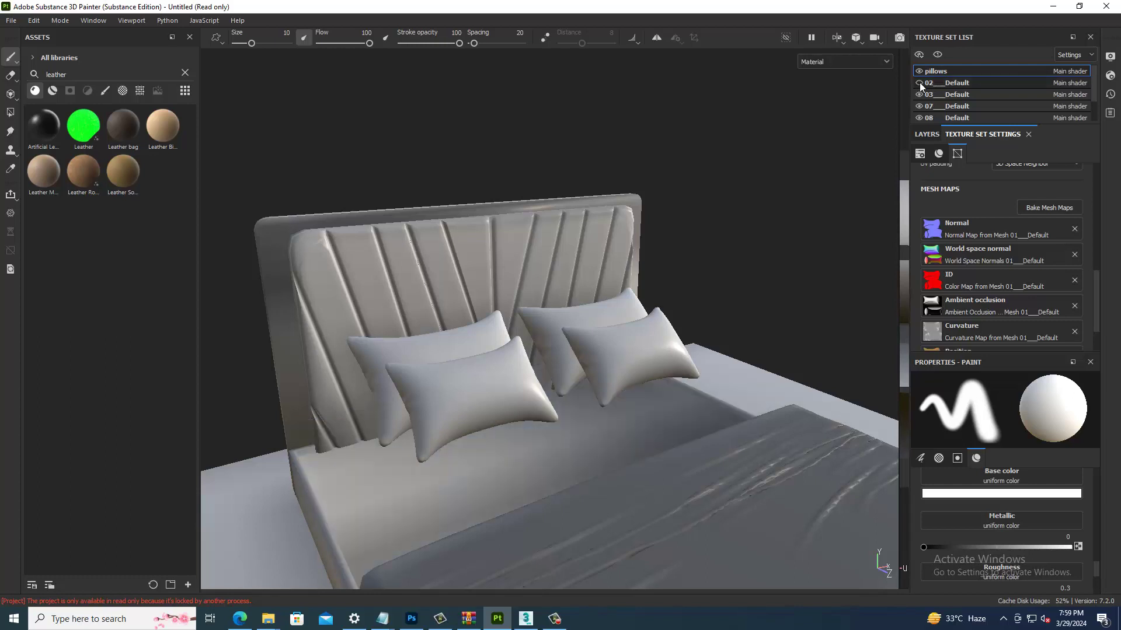
double_click(964, 84)
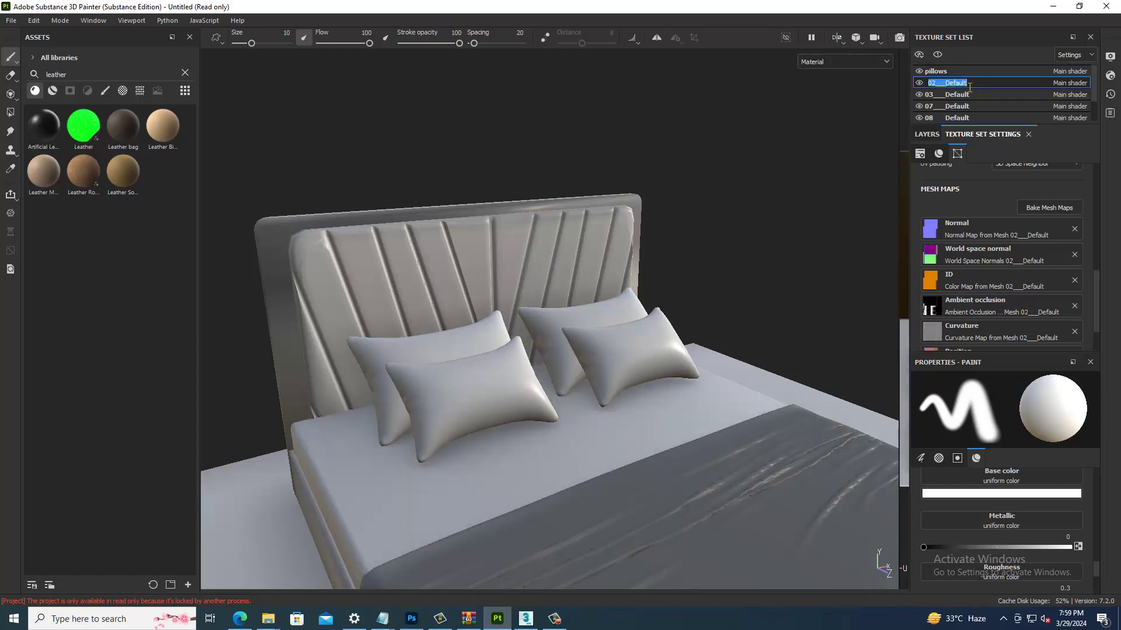
text(matteress)
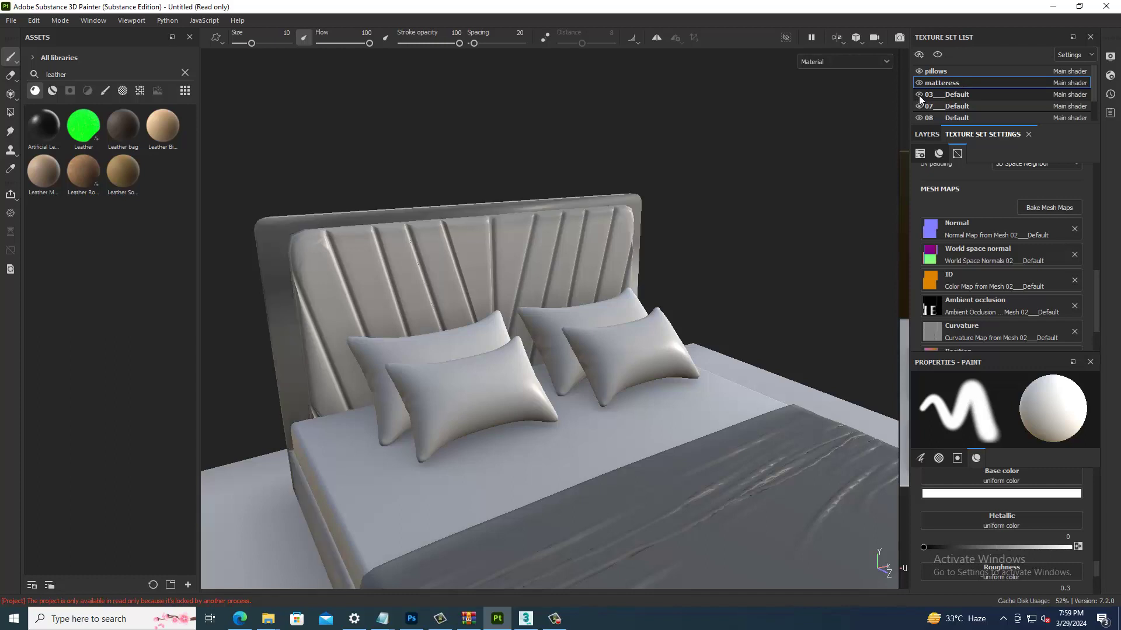
double_click(950, 94)
text(w)
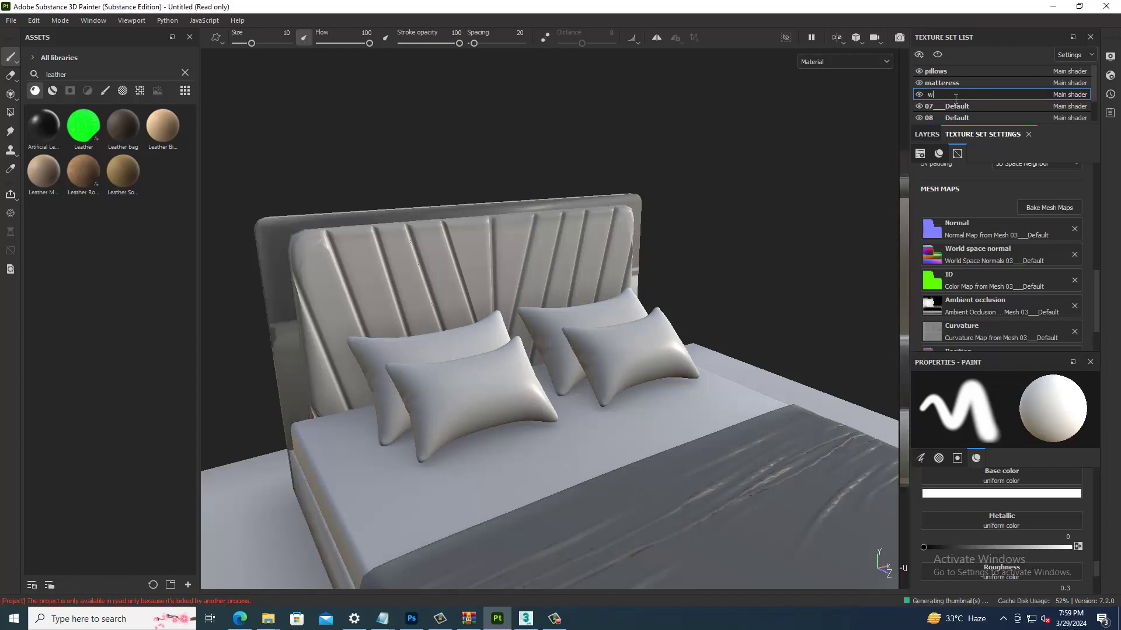
text(ood)
key(Return)
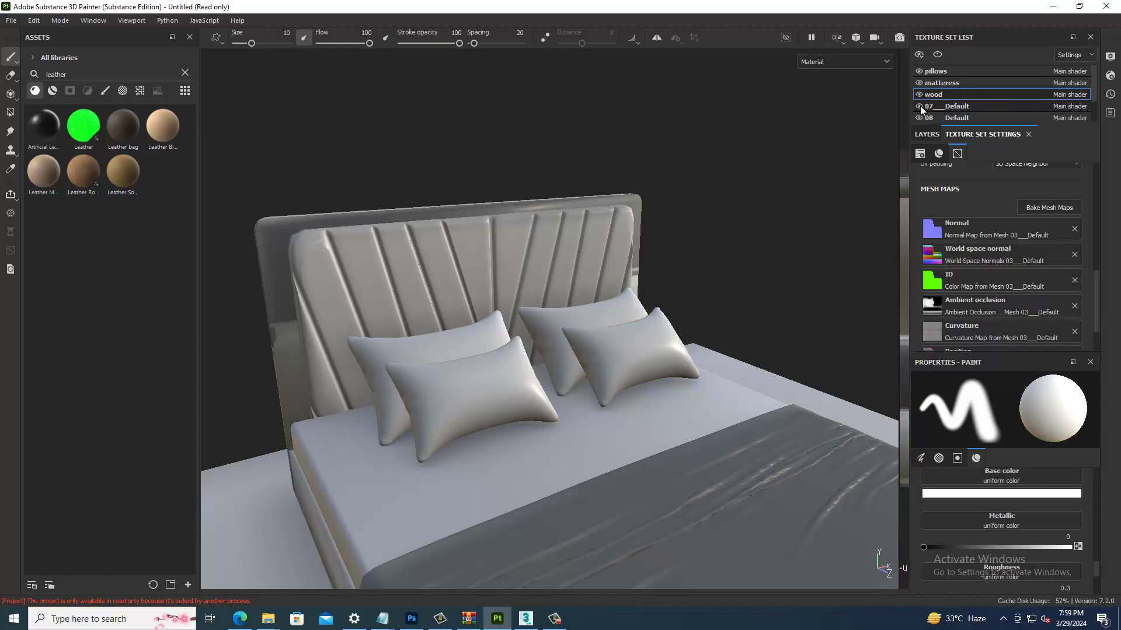
Step: Identify the blanket and headboard sets and rename them sheet and back
alt+drag(828, 146, 723, 200)
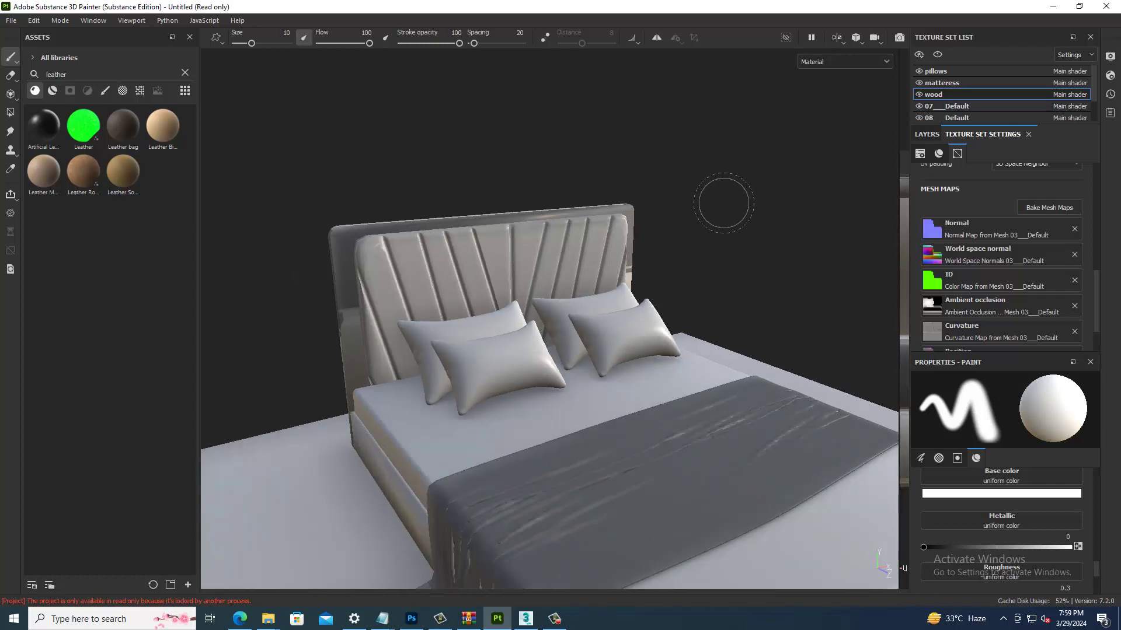
click(919, 106)
click(918, 106)
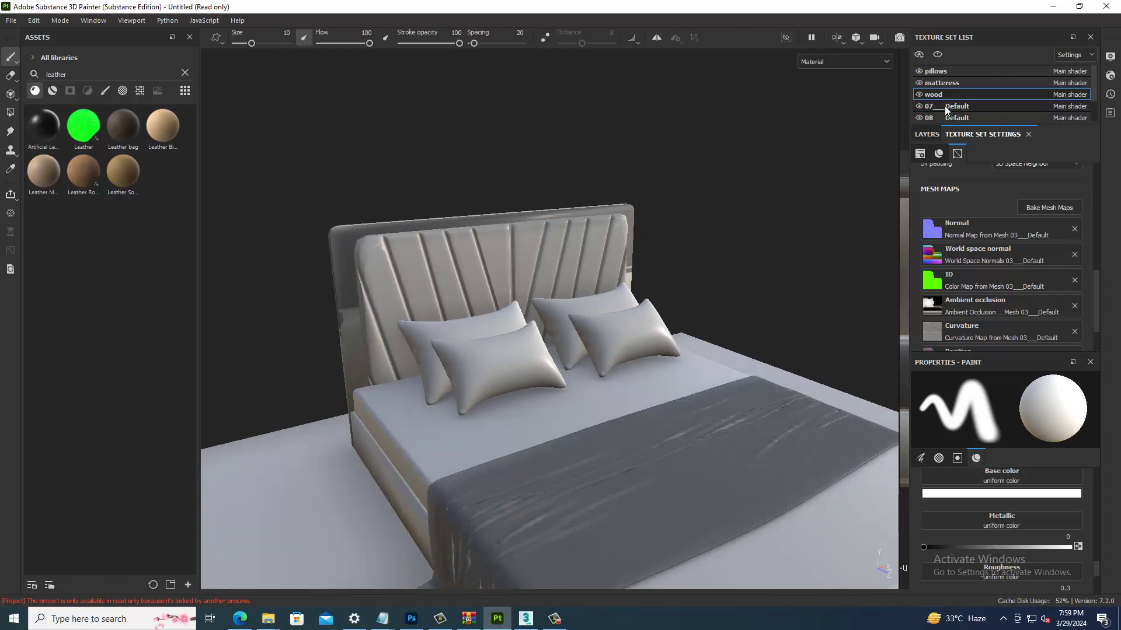
double_click(955, 108)
text(s)
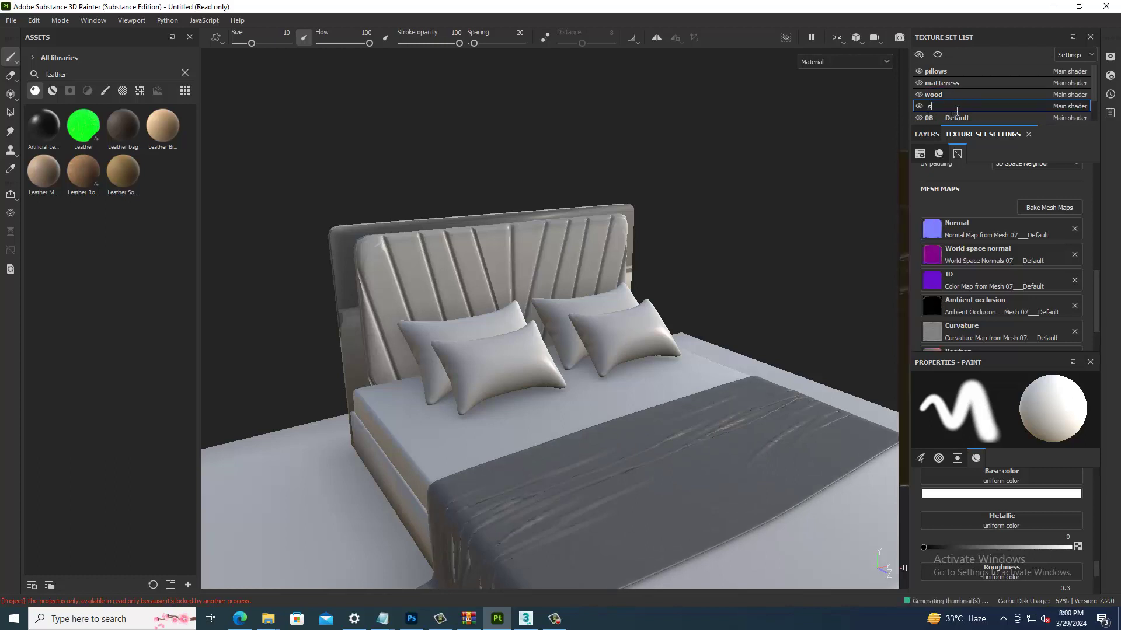
text(heet)
click(921, 118)
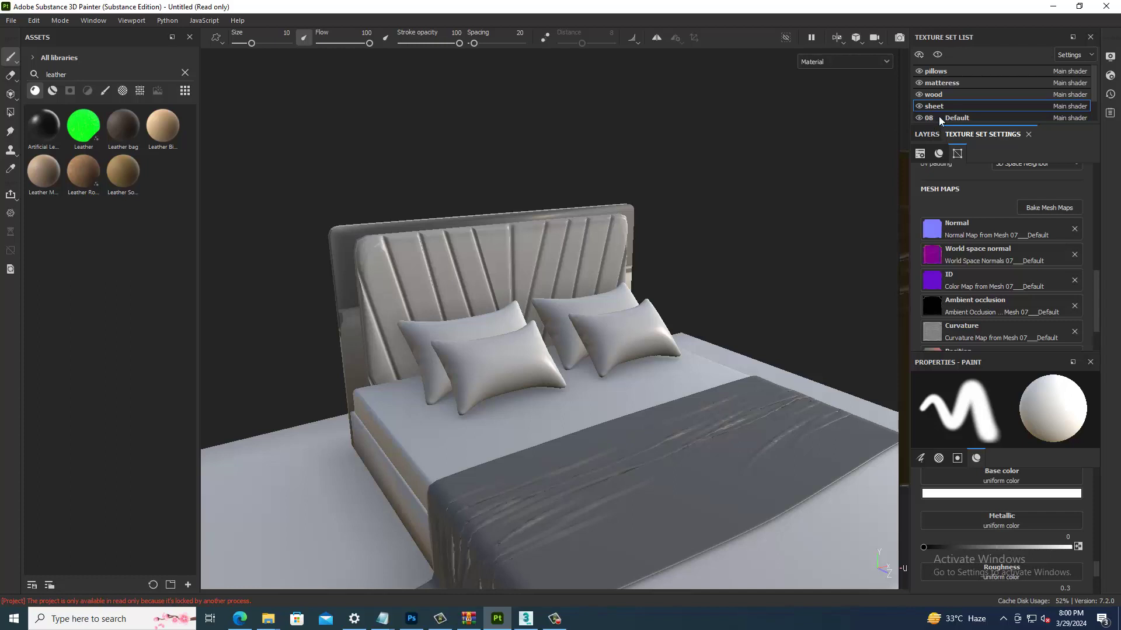
double_click(971, 119)
text(back)
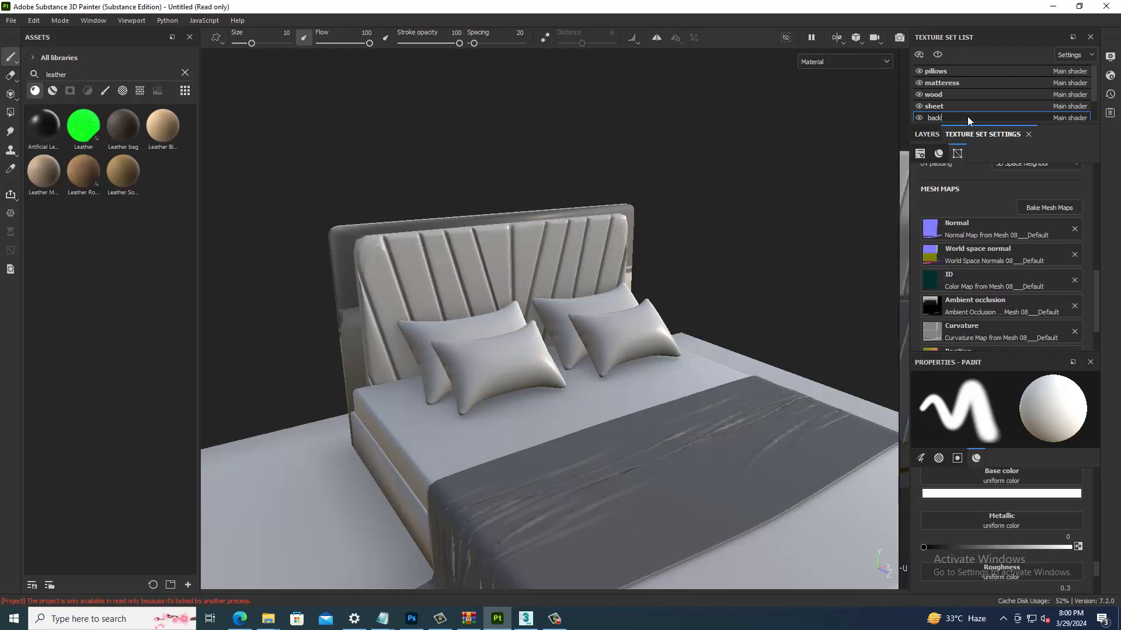
key(Return)
Step: Identify the floor's texture set and rename it floor
scroll(957, 106, down, 1)
click(917, 105)
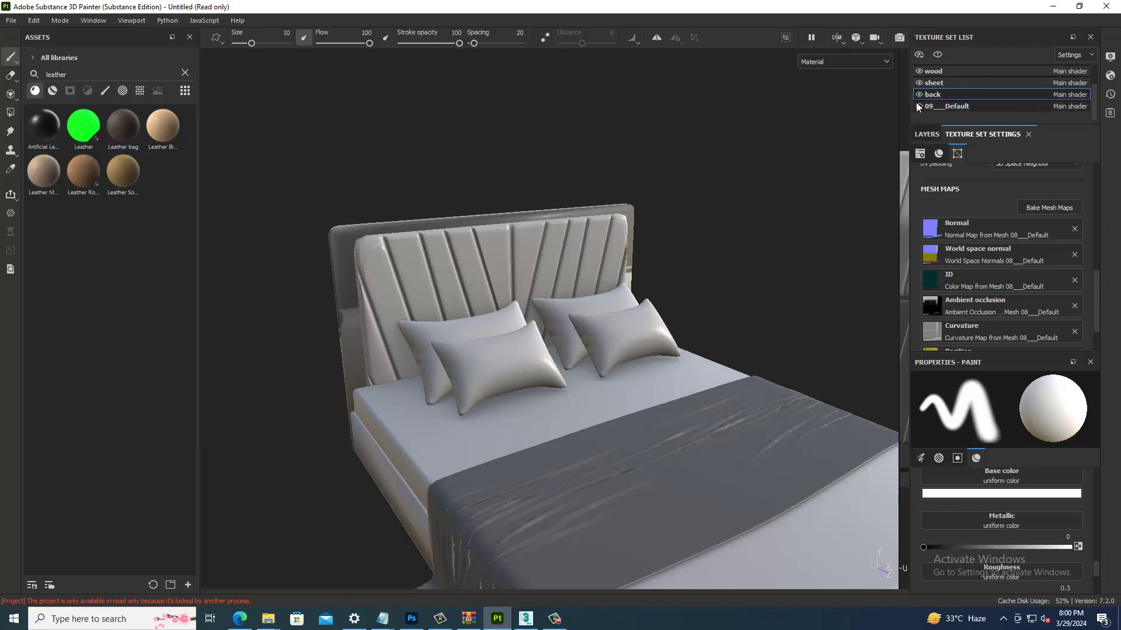
click(969, 107)
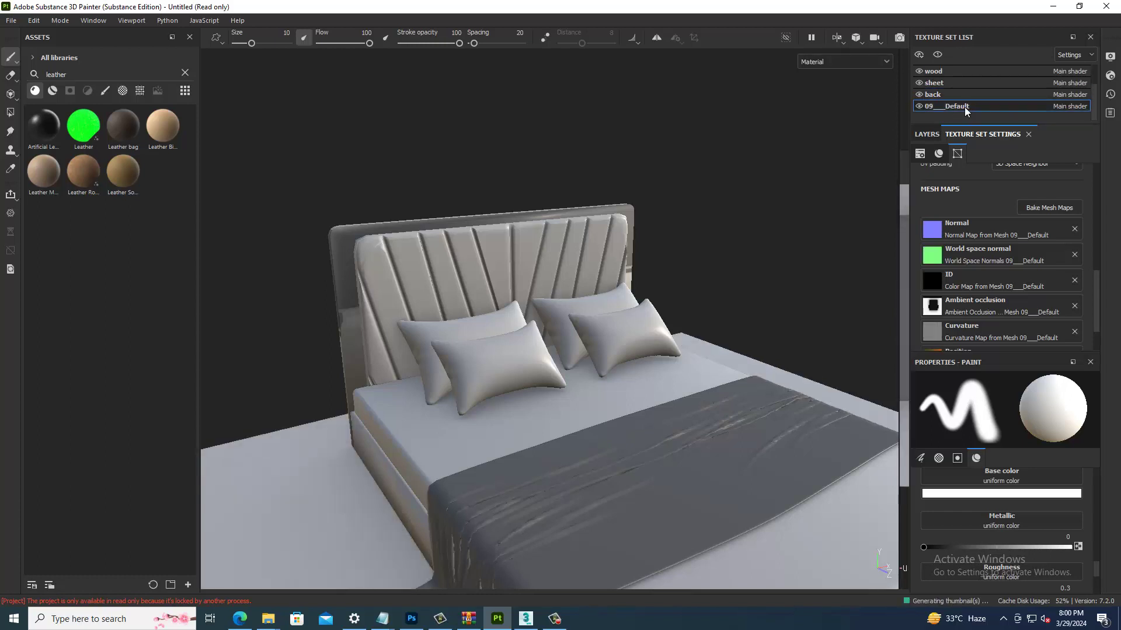
double_click(969, 107)
text(floor)
Step: Search the Assets panel for wood materials
click(185, 73)
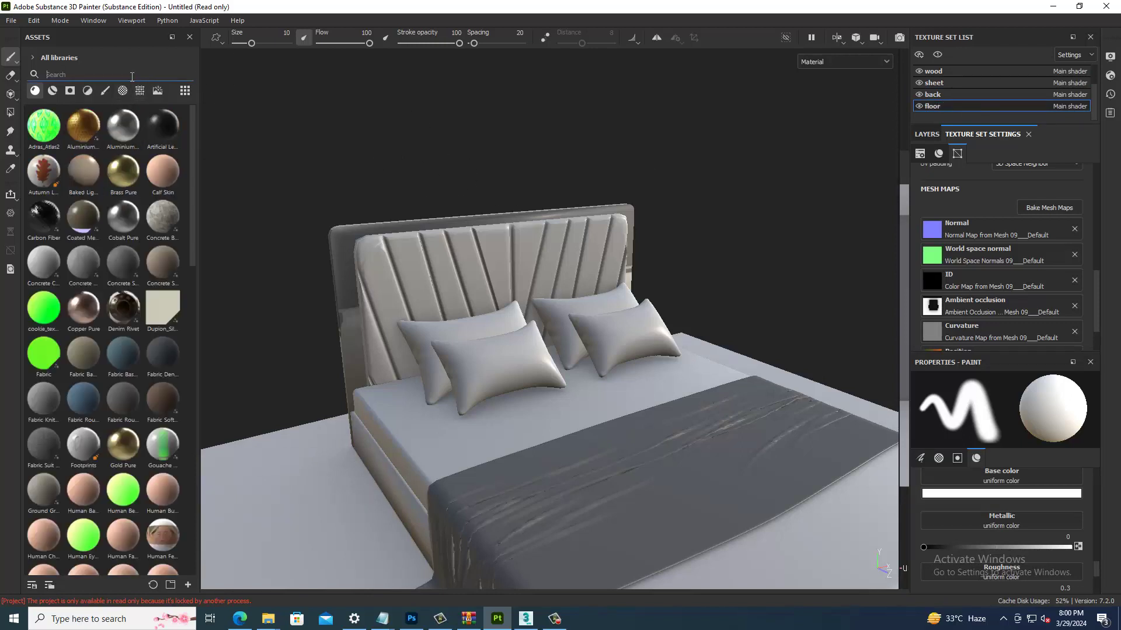
text(flor)
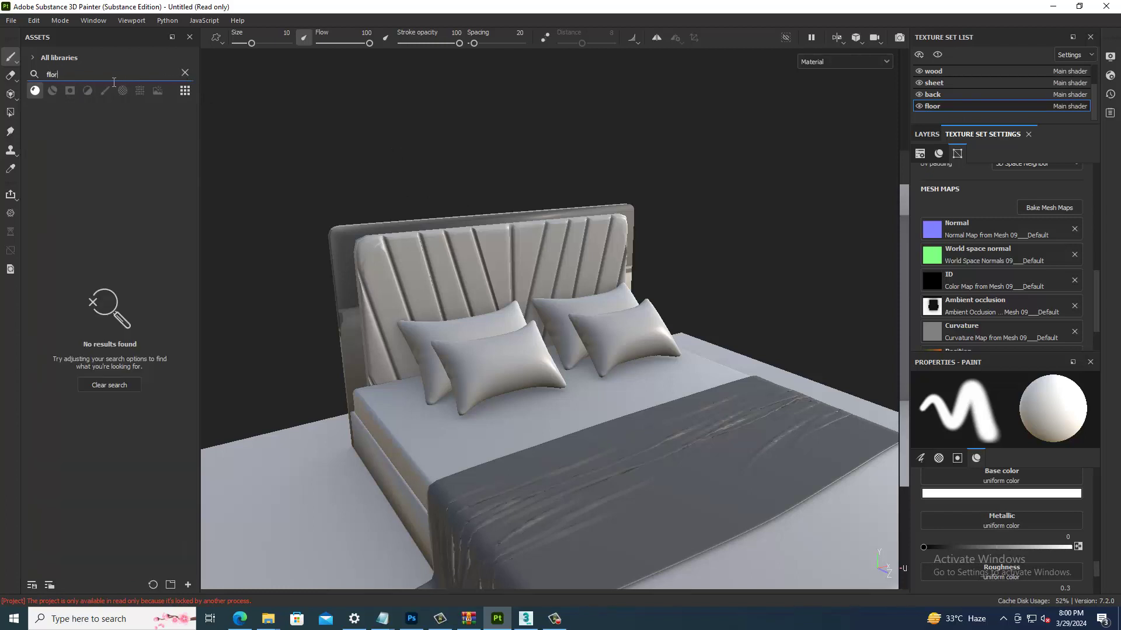
key(ctrl+a)
text(floor)
click(185, 72)
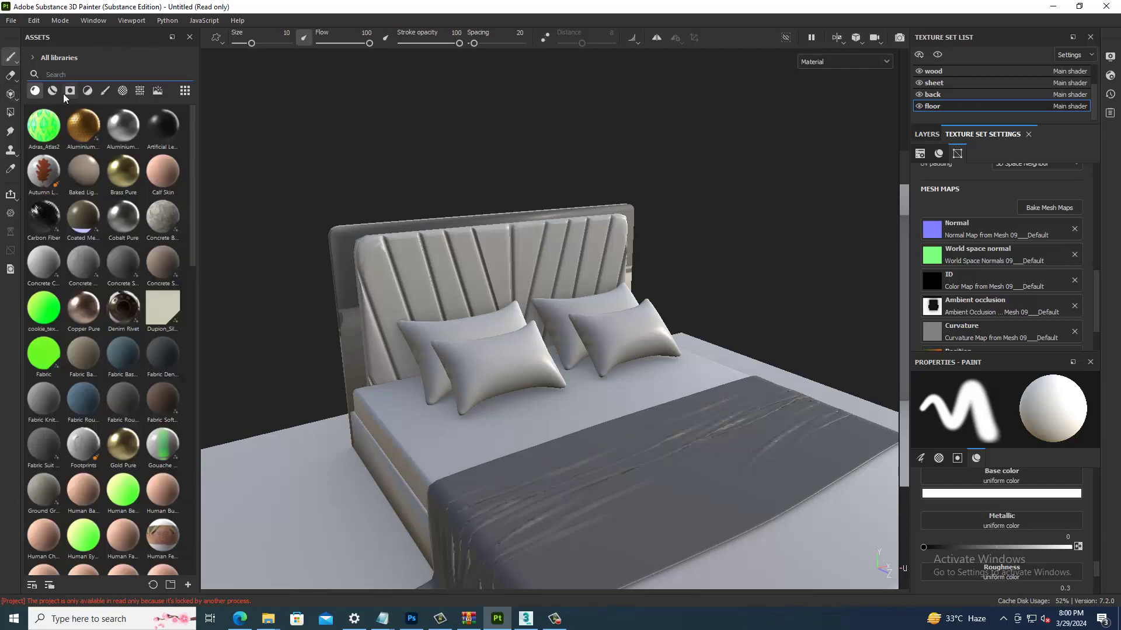
click(53, 90)
scroll(123, 339, down, 2)
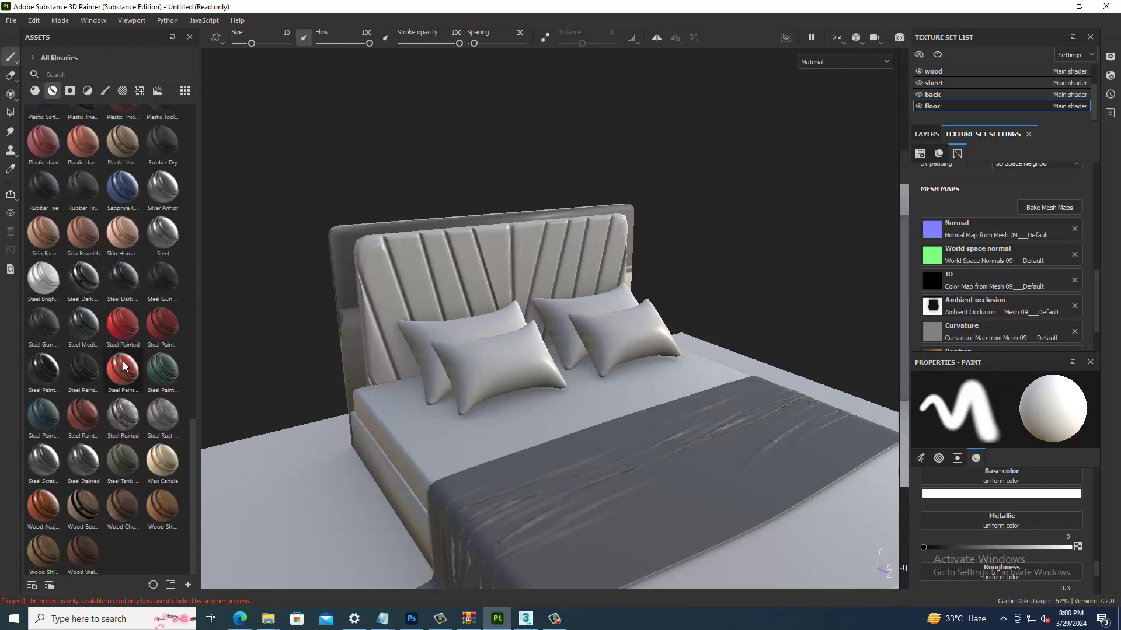
scroll(140, 288, up, 2)
click(73, 74)
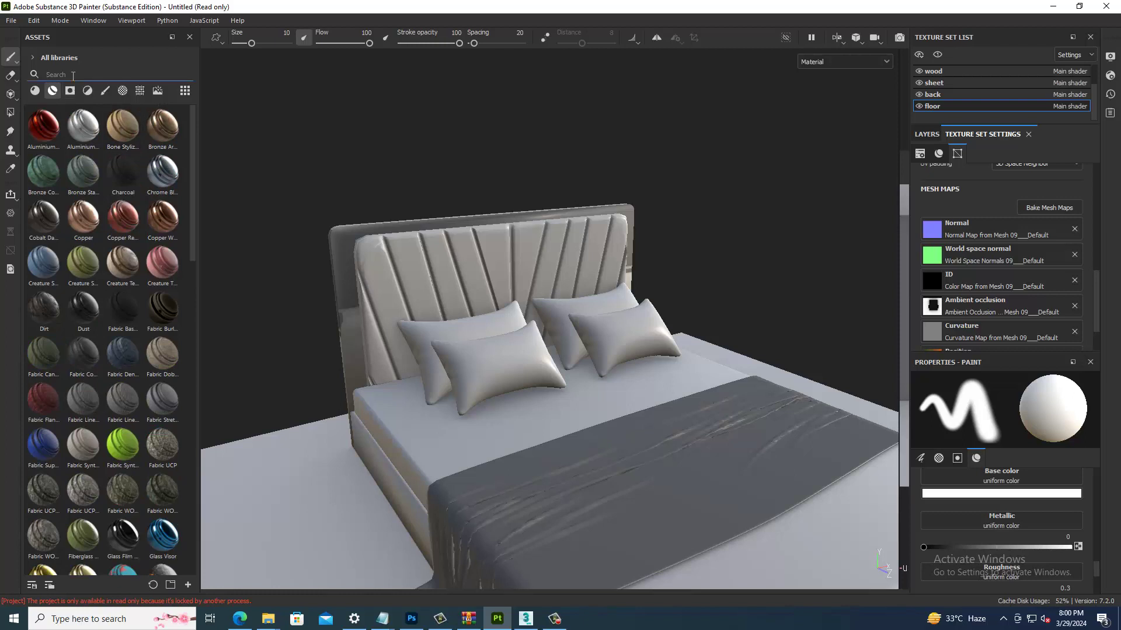
text(wood)
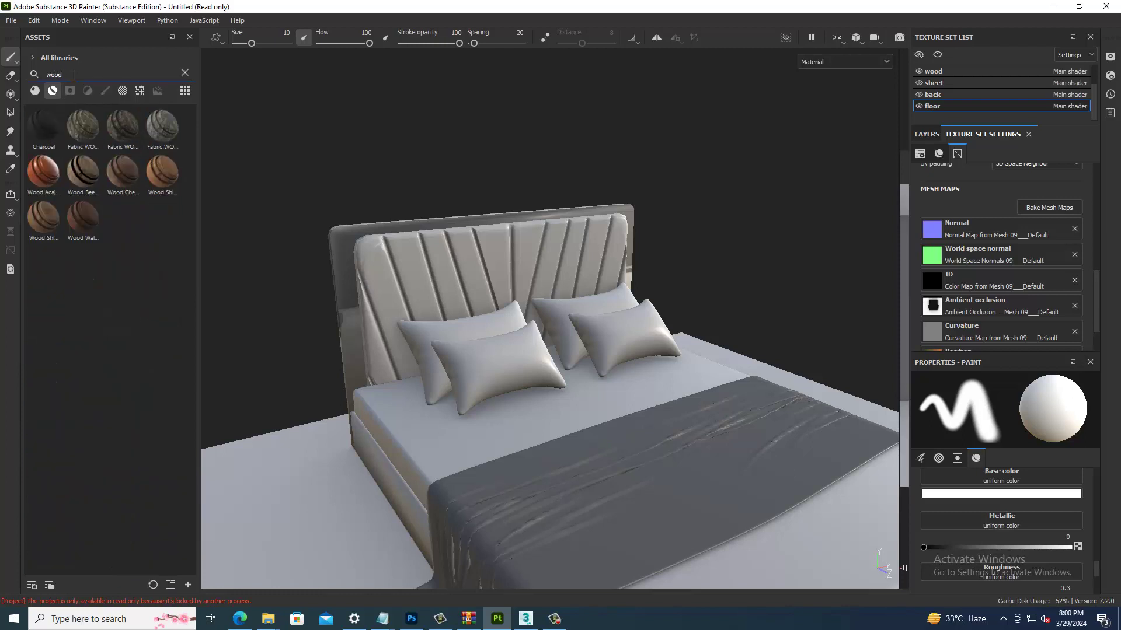
click(35, 91)
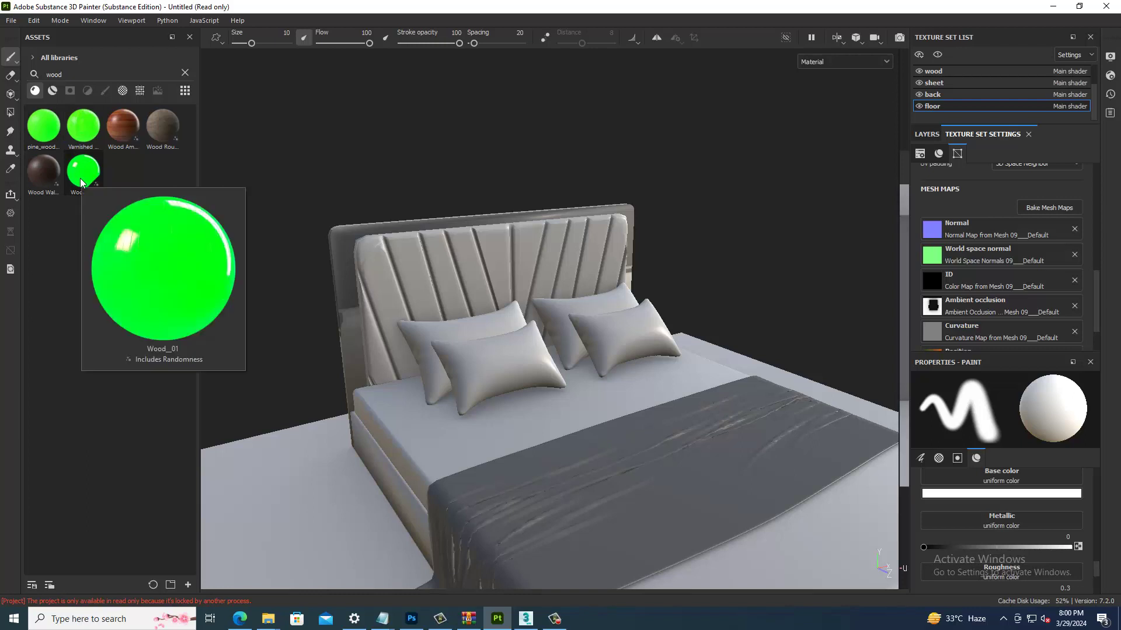
mouse_move(44, 125)
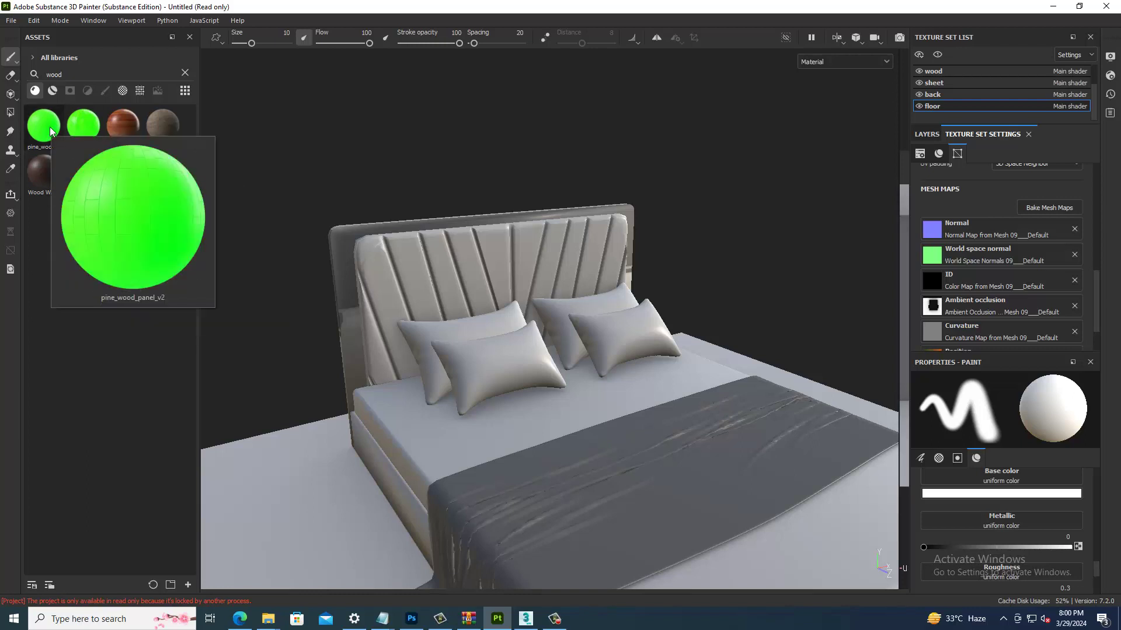
Step: Apply pine_wood_panel_v2 to the floor and set its UV scale to 3
drag(50, 130, 348, 525)
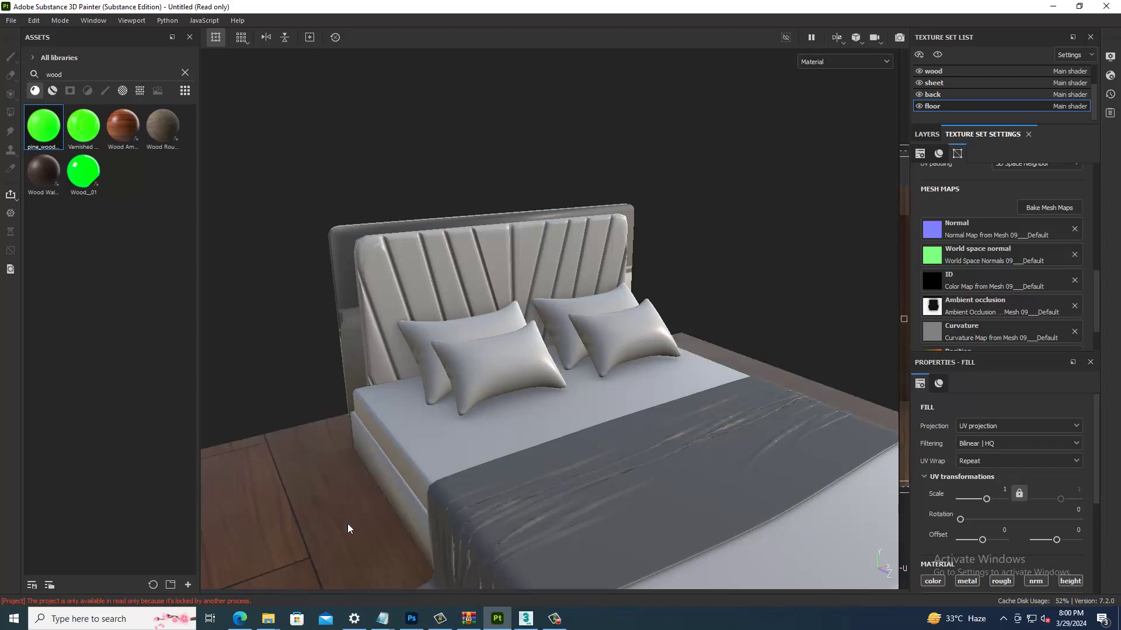
mouse_move(348, 522)
alt+mouse_down()
mouse_move(370, 484)
mouse_move(526, 510)
mouse_move(566, 369)
alt+mouse_up()
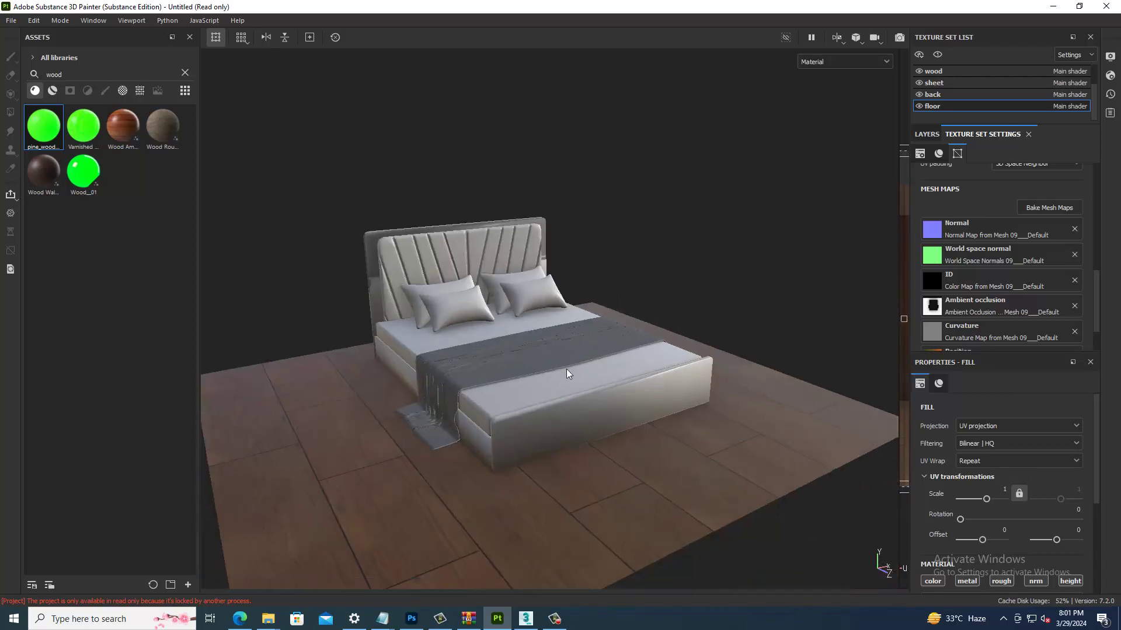
click(1006, 492)
text(5)
key(Return)
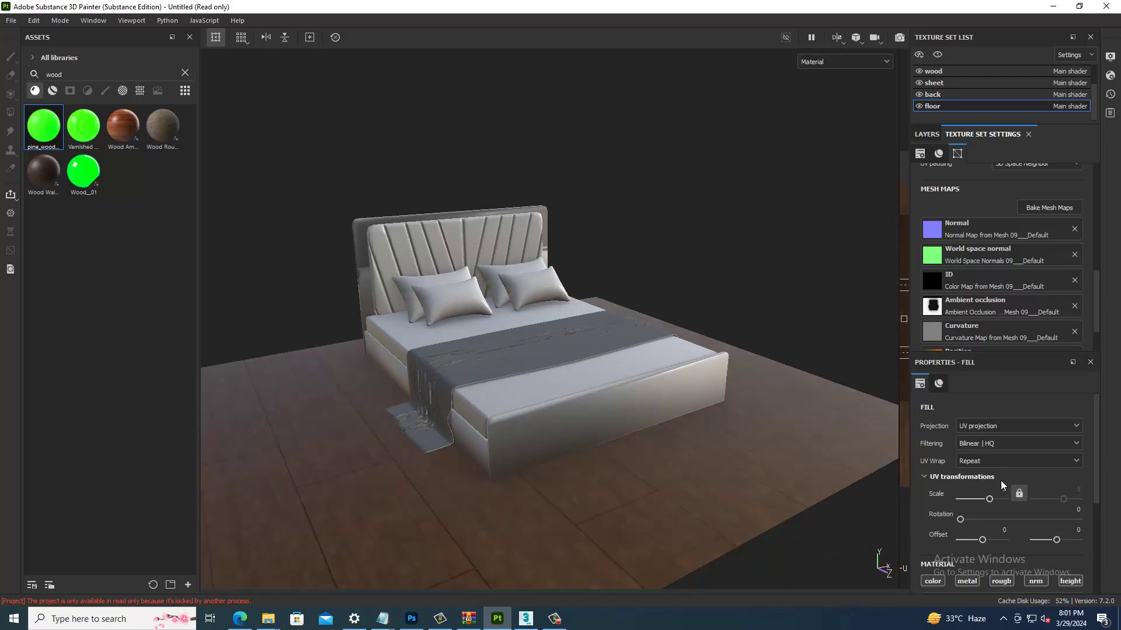
click(1011, 494)
text(3)
key(Return)
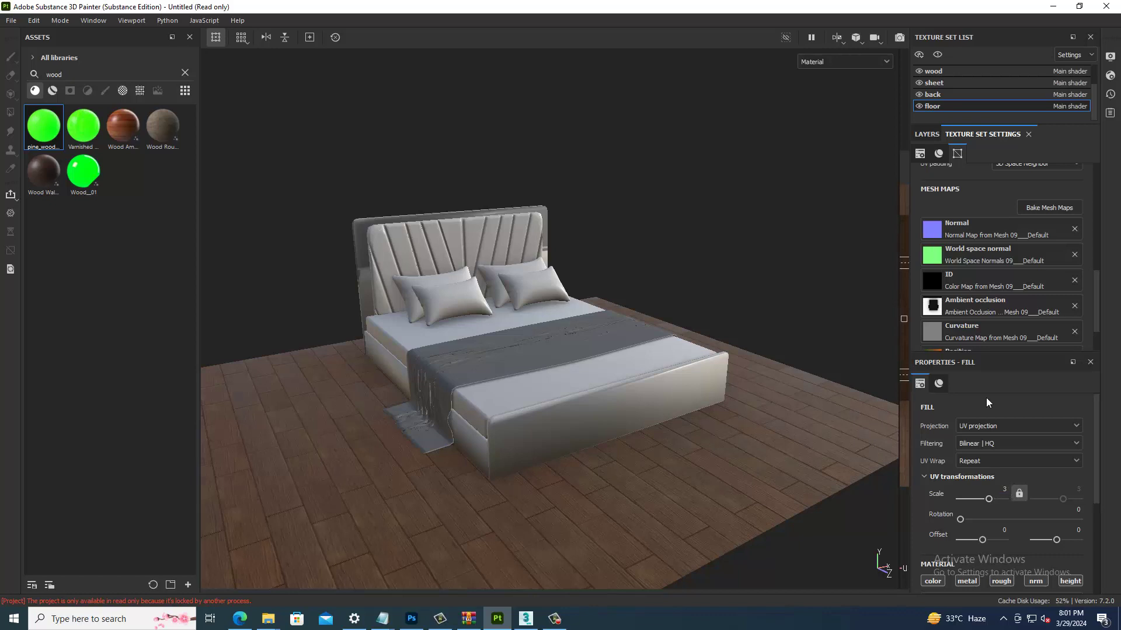
Step: Set the viewport environment to Glazed Patio at opacity 22 and clear the asset search
click(1110, 58)
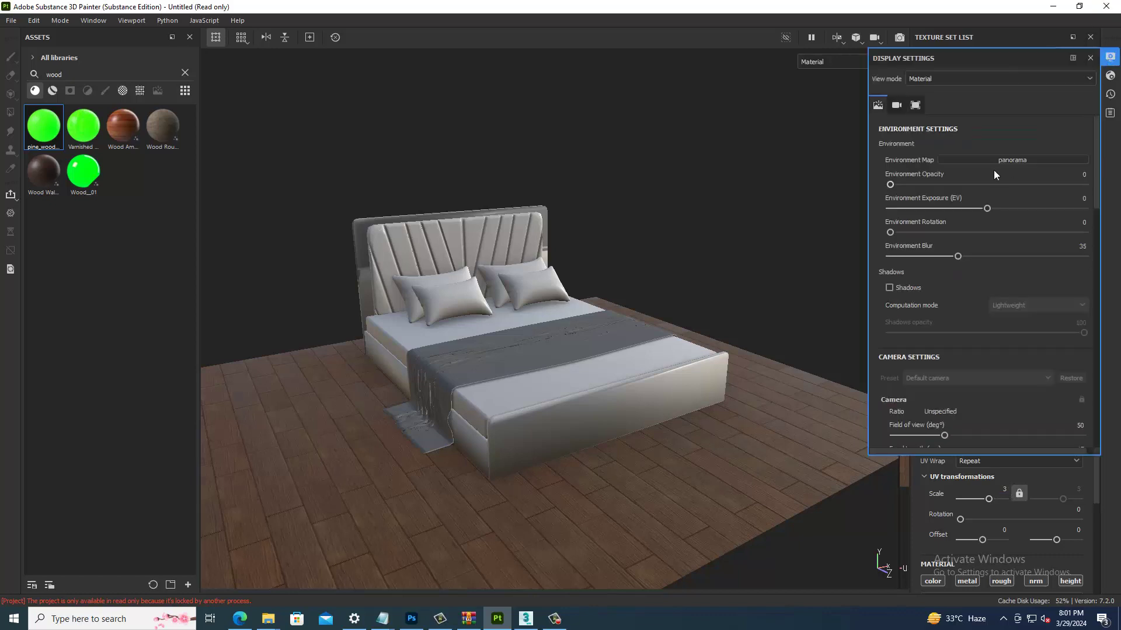
click(1010, 160)
click(1030, 266)
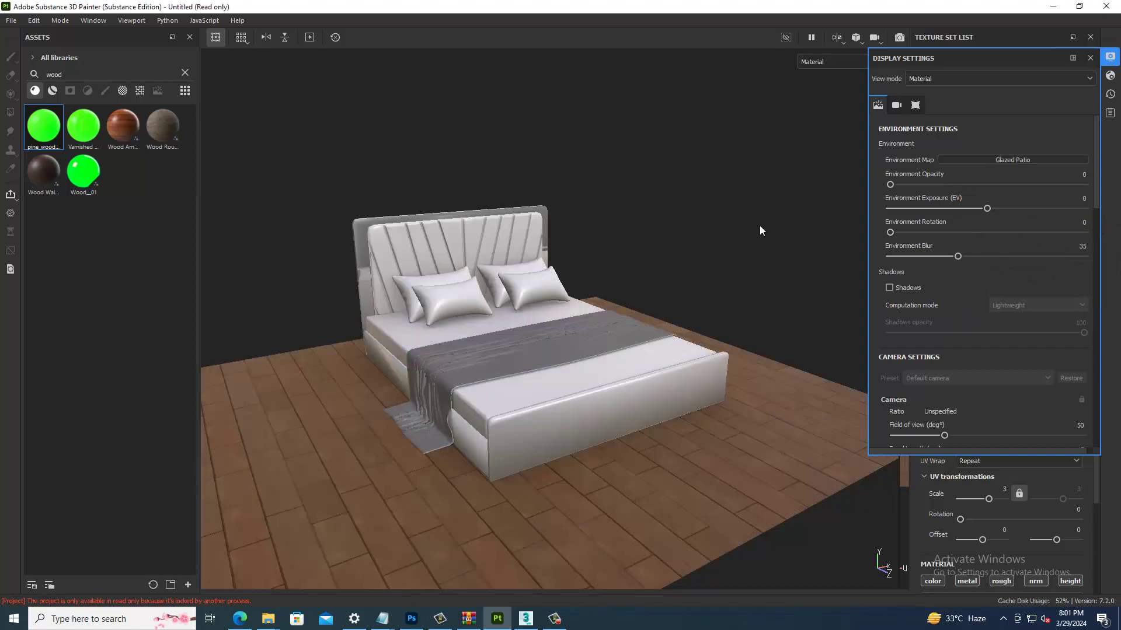
drag(890, 184, 933, 185)
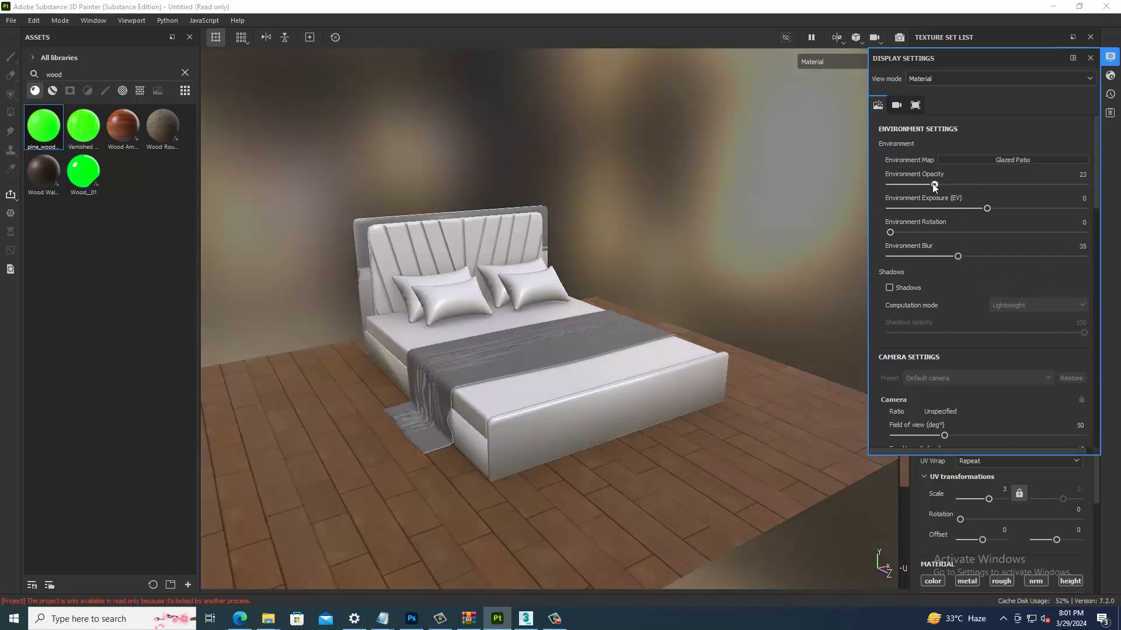
scroll(563, 308, up, 5)
scroll(569, 312, up, 3)
scroll(420, 298, up, 3)
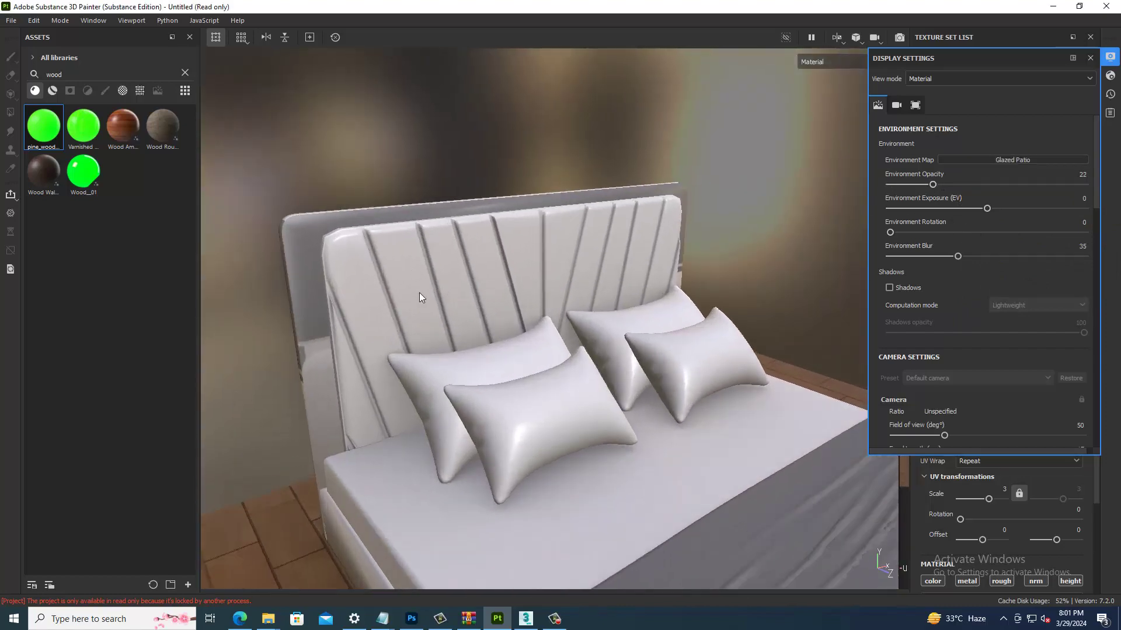
scroll(420, 243, up, 2)
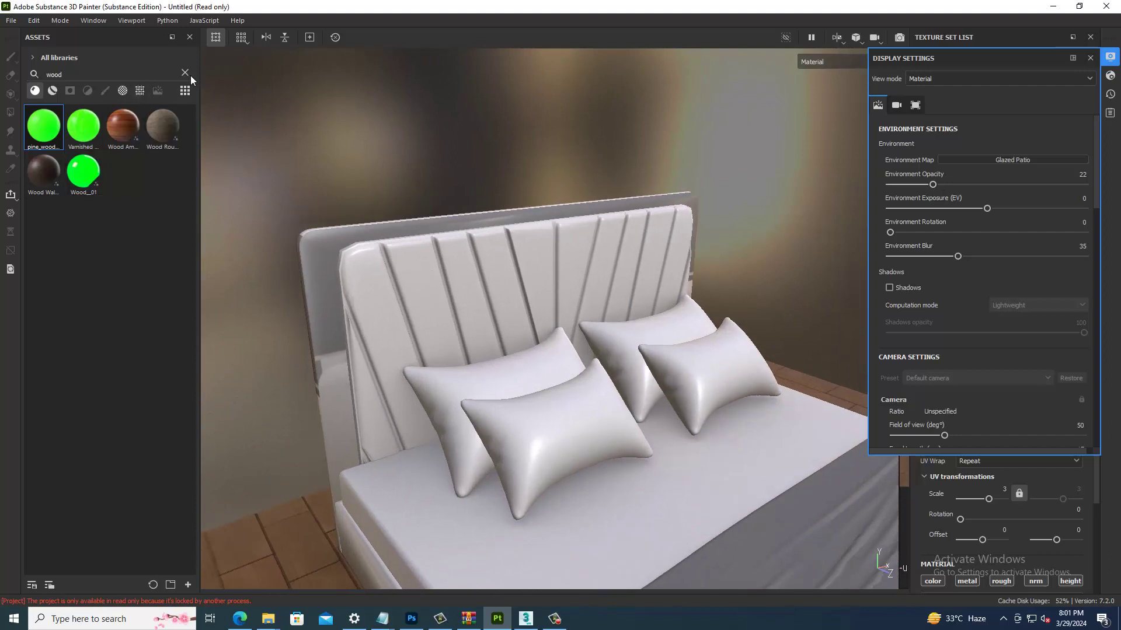
click(185, 72)
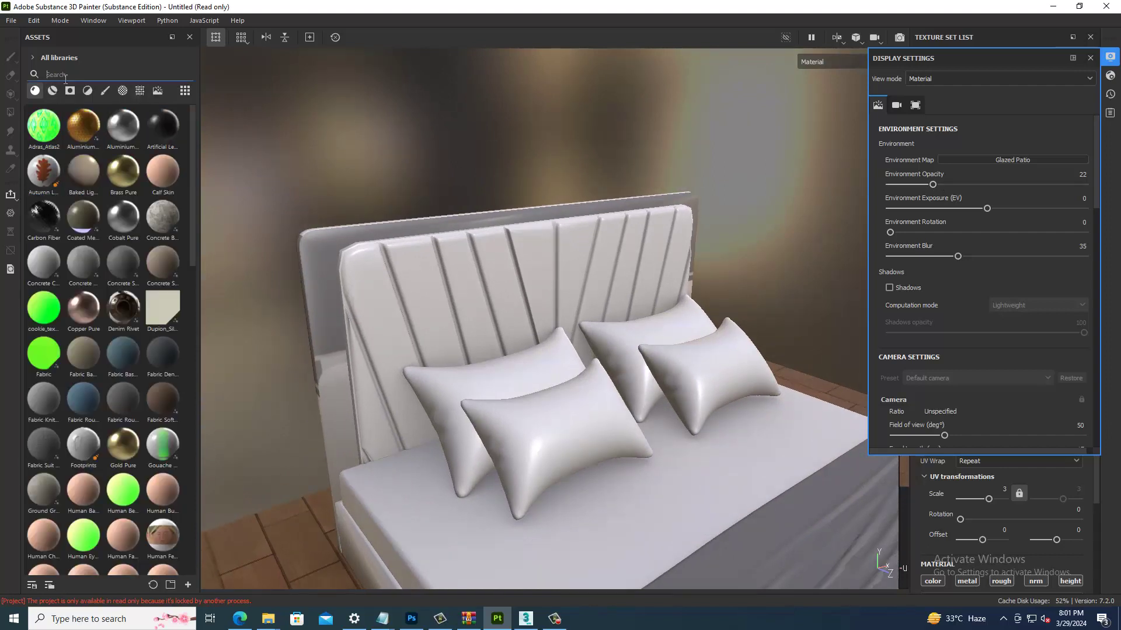
Step: Search for leather and apply Artificial Leather to the headboard
text(leath)
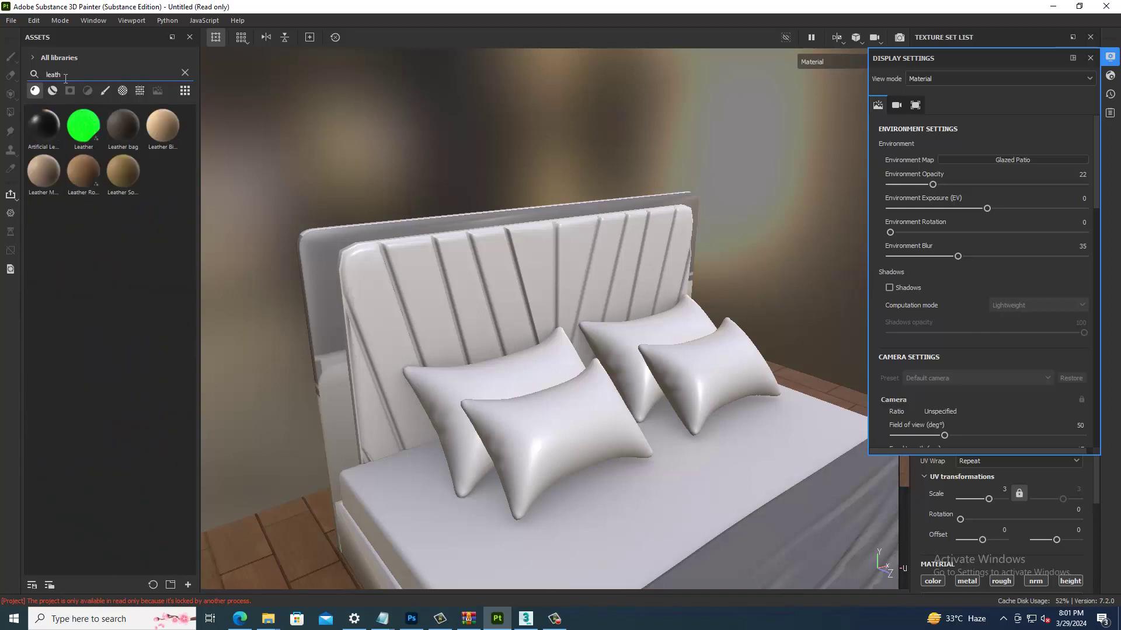
drag(44, 124, 502, 282)
scroll(461, 299, up, 2)
scroll(453, 303, up, 3)
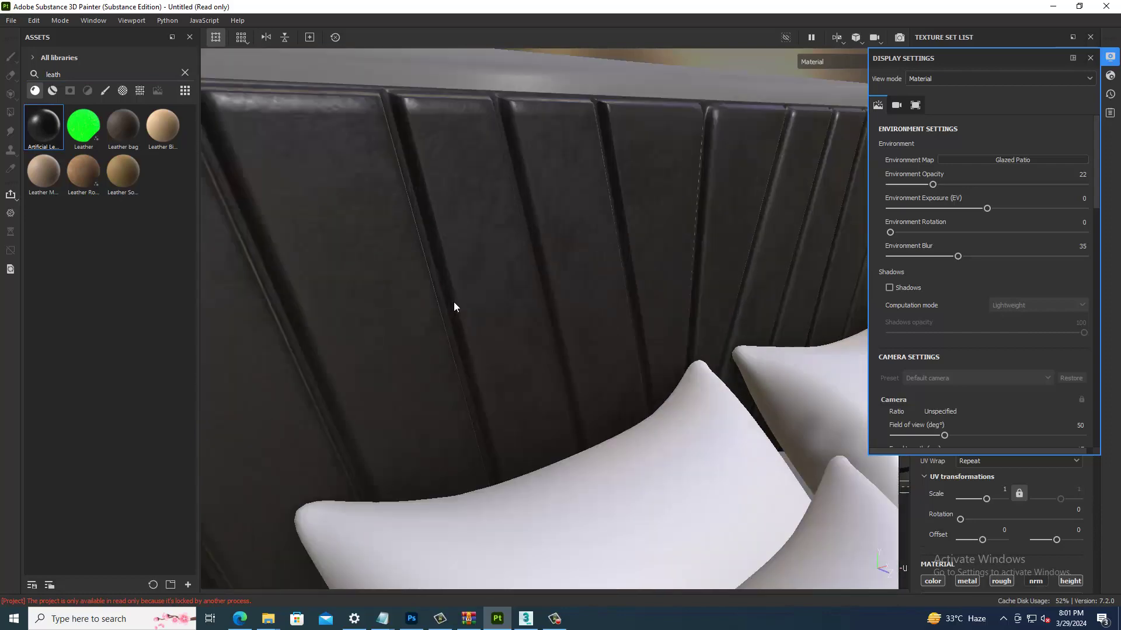
scroll(454, 302, down, 3)
scroll(453, 302, down, 2)
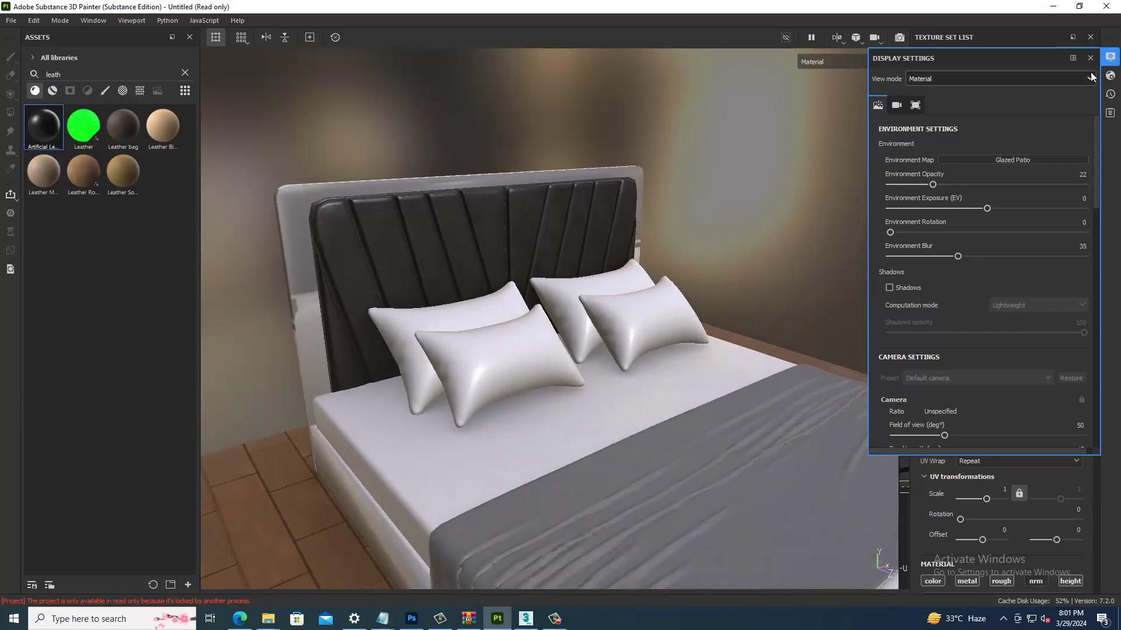
Step: Set the headboard's Artificial Leather layer UV scale to 4.74
click(1110, 57)
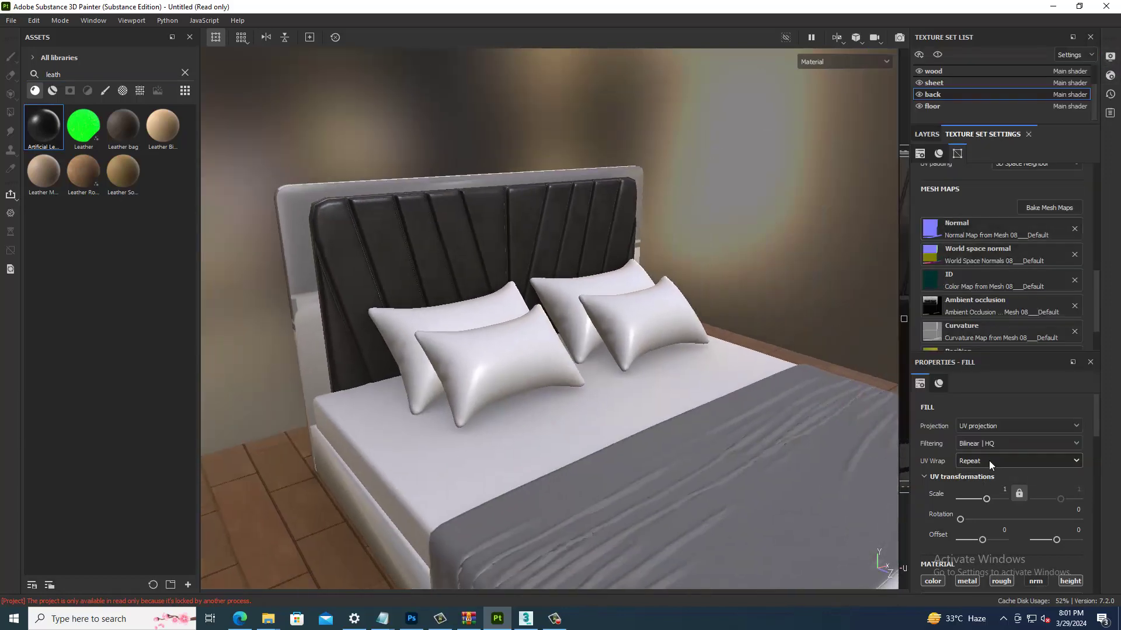
click(932, 135)
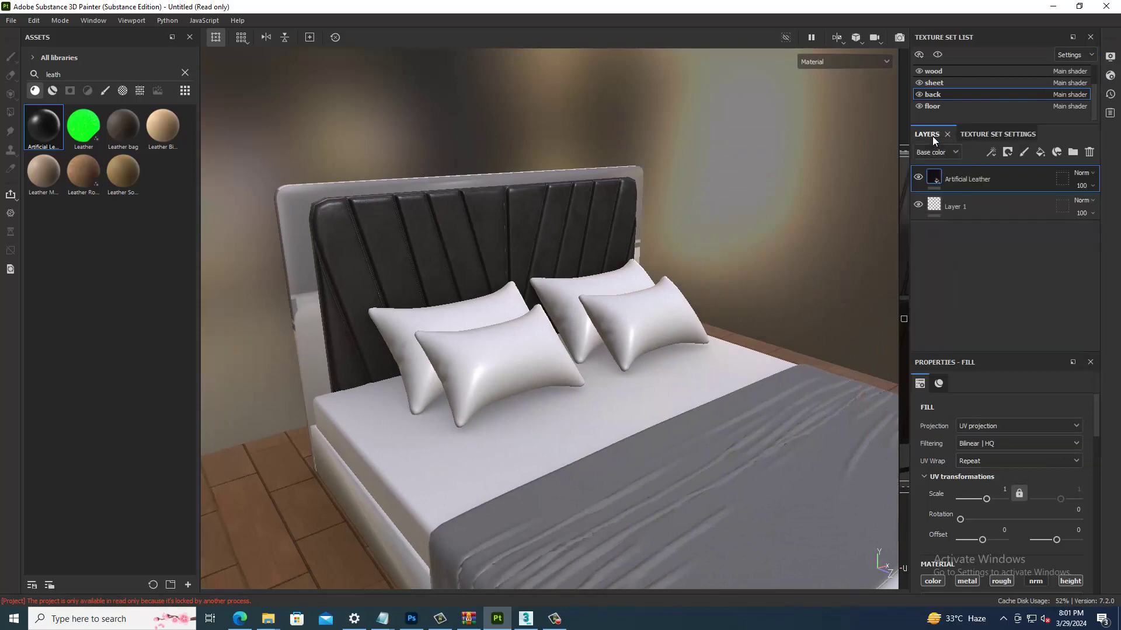
click(920, 176)
mouse_move(587, 278)
alt+mouse_down()
mouse_move(608, 283)
mouse_move(569, 269)
alt+mouse_up()
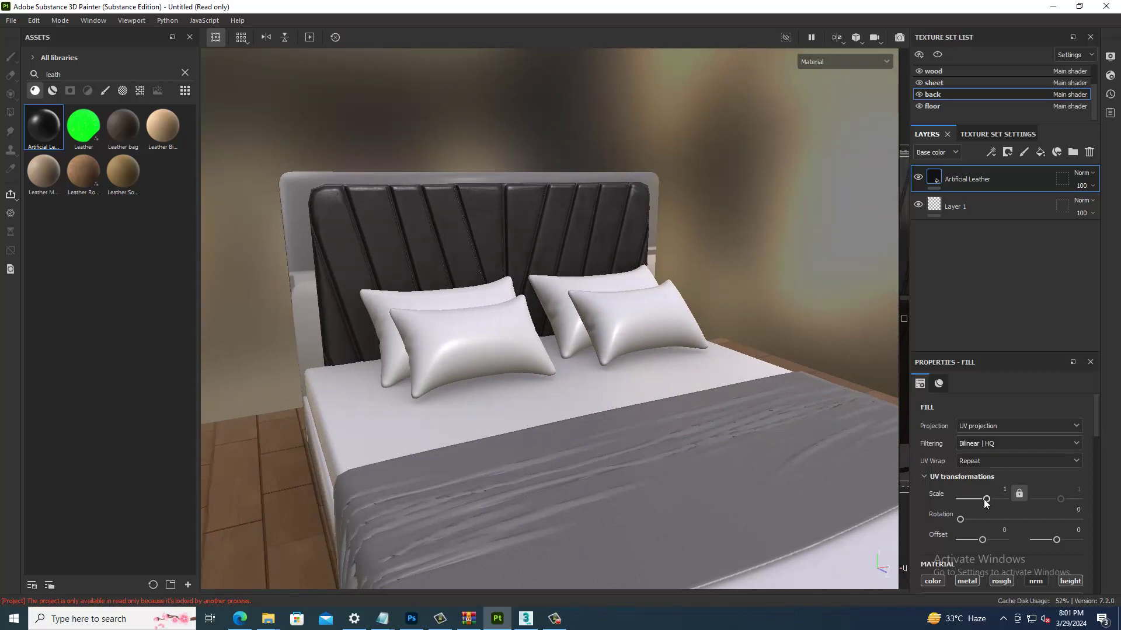
drag(986, 499, 989, 499)
scroll(410, 271, up, 2)
scroll(426, 268, up, 2)
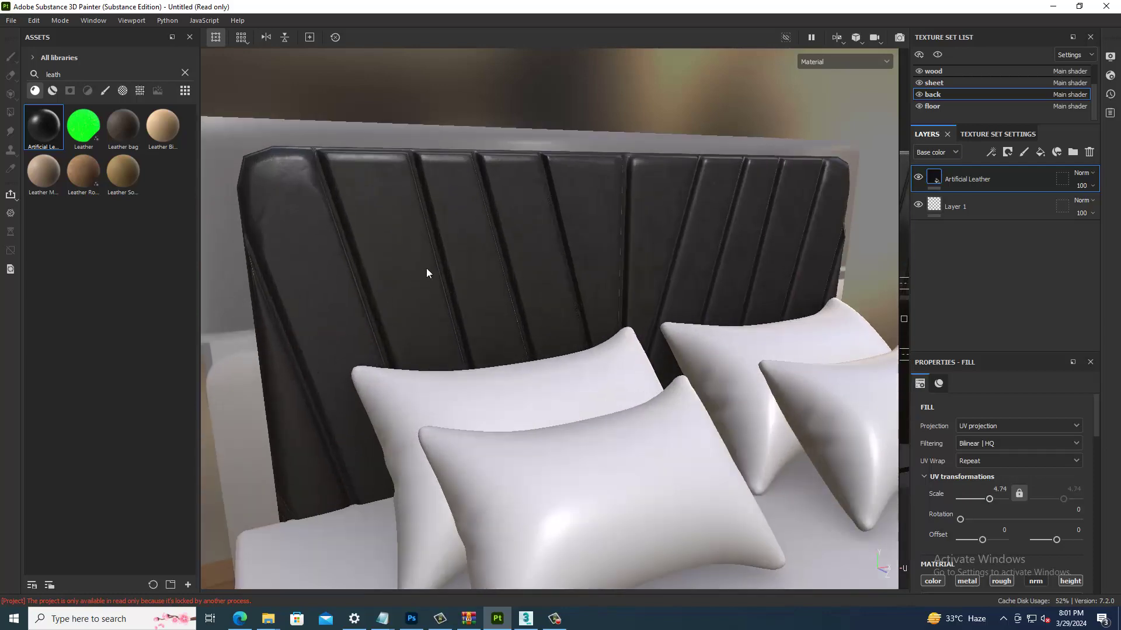
scroll(367, 233, up, 2)
scroll(367, 233, up, 1)
scroll(411, 248, down, 3)
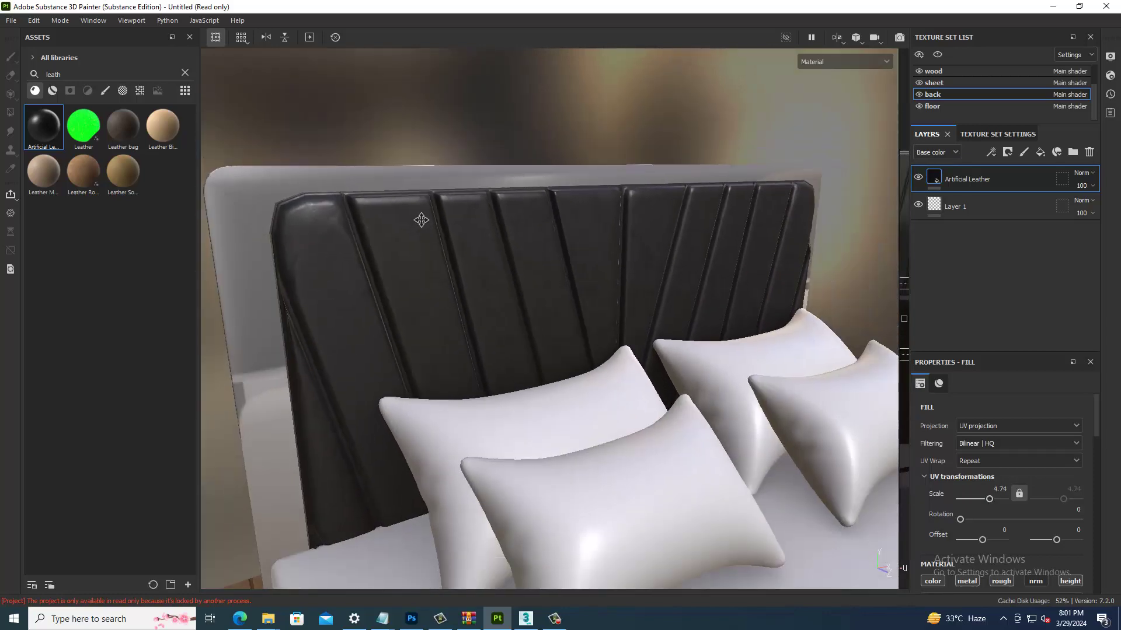
scroll(415, 225, up, 3)
mouse_move(416, 225)
alt+mouse_down()
mouse_move(500, 230)
mouse_move(513, 288)
mouse_move(545, 285)
mouse_move(575, 382)
alt+mouse_up()
Step: Apply Adras_Atlas2 to the mattress and set its UV scale to 10.9
click(185, 73)
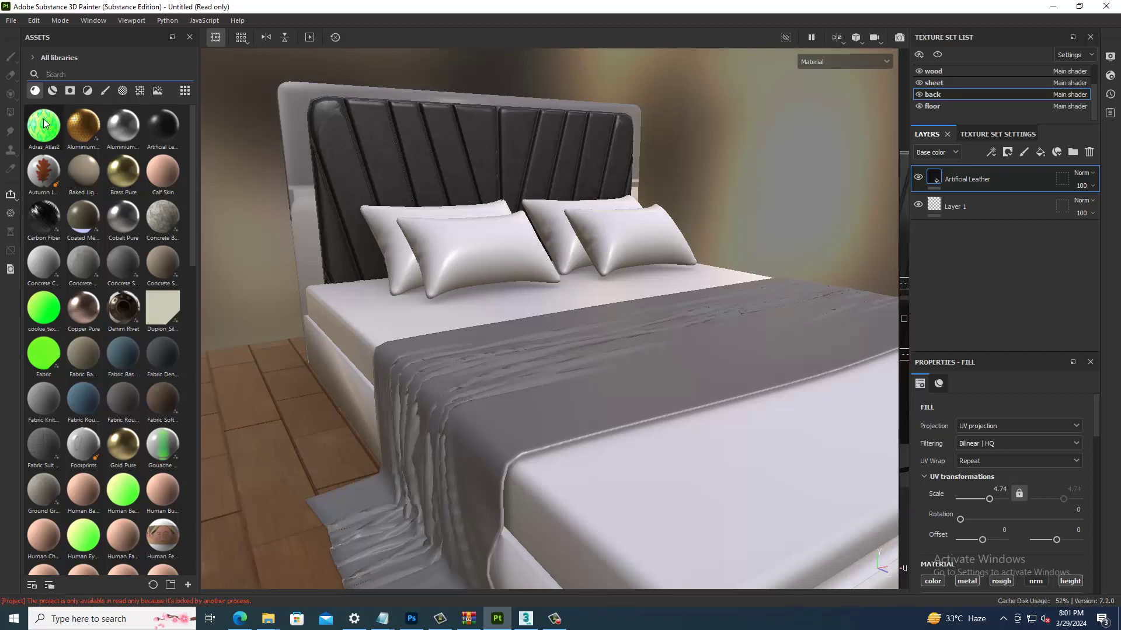
drag(44, 122, 668, 465)
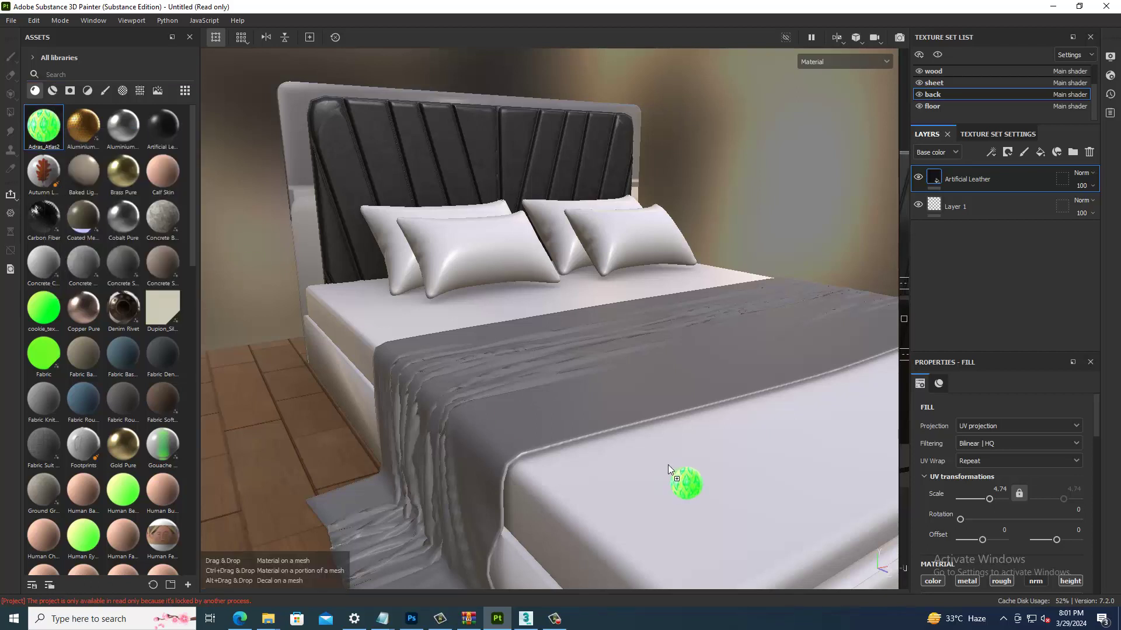
drag(725, 488, 725, 488)
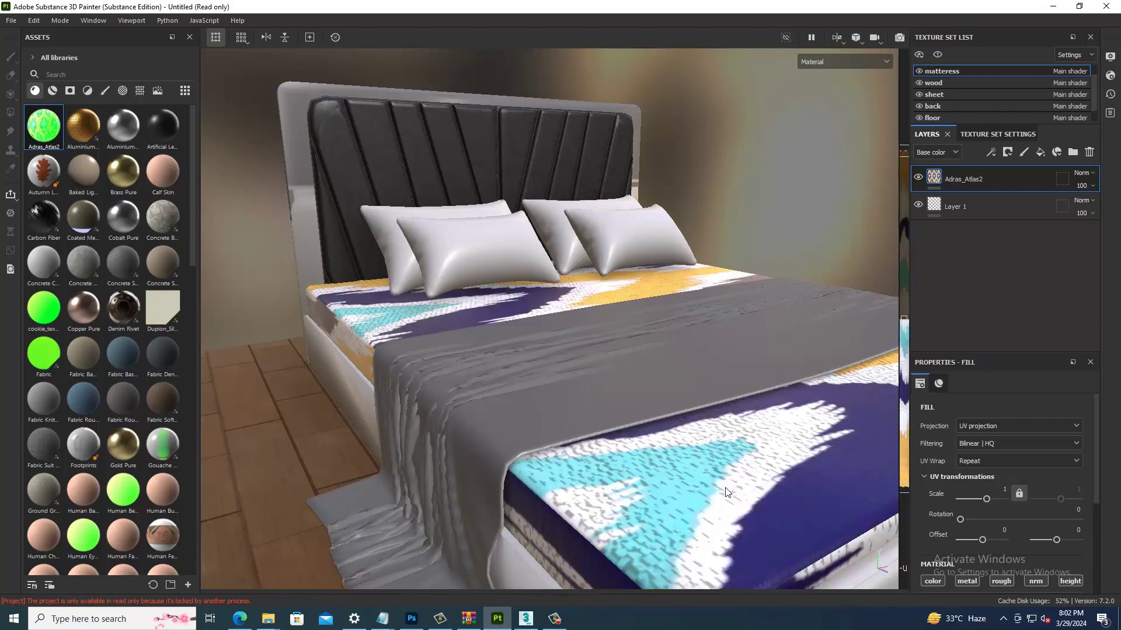
scroll(653, 480, down, 1)
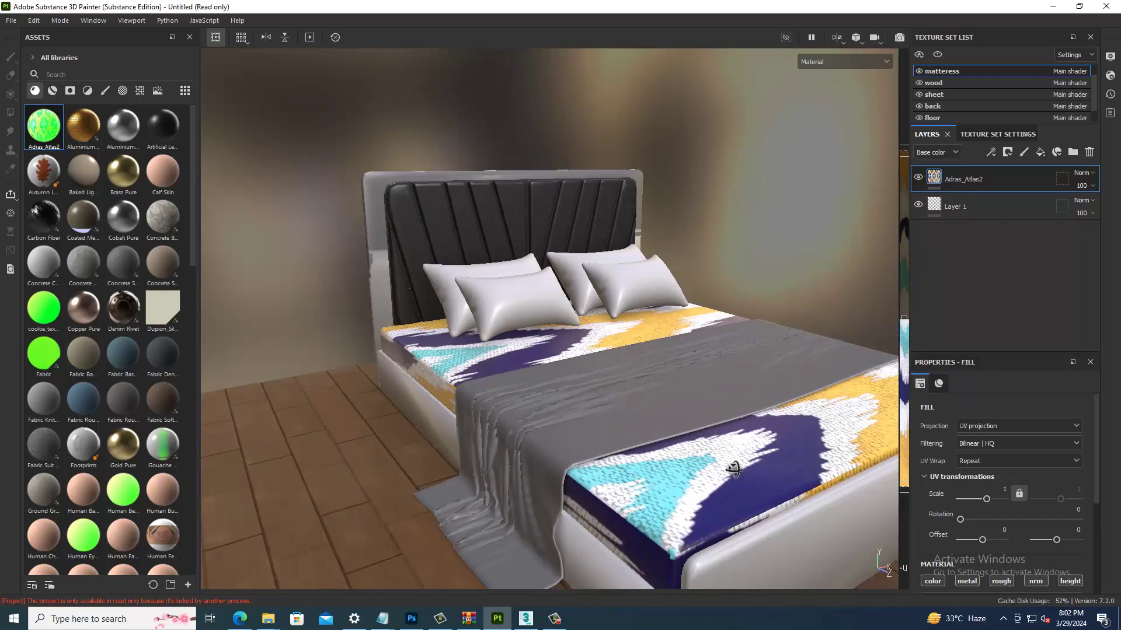
scroll(653, 481, down, 1)
drag(986, 496, 991, 499)
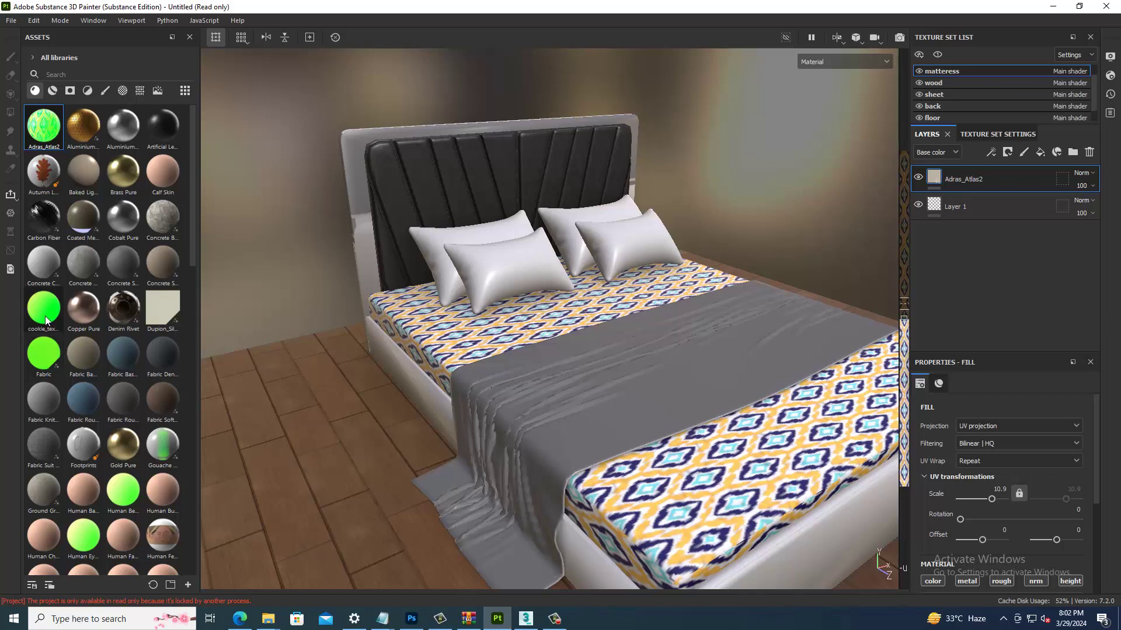
mouse_move(43, 354)
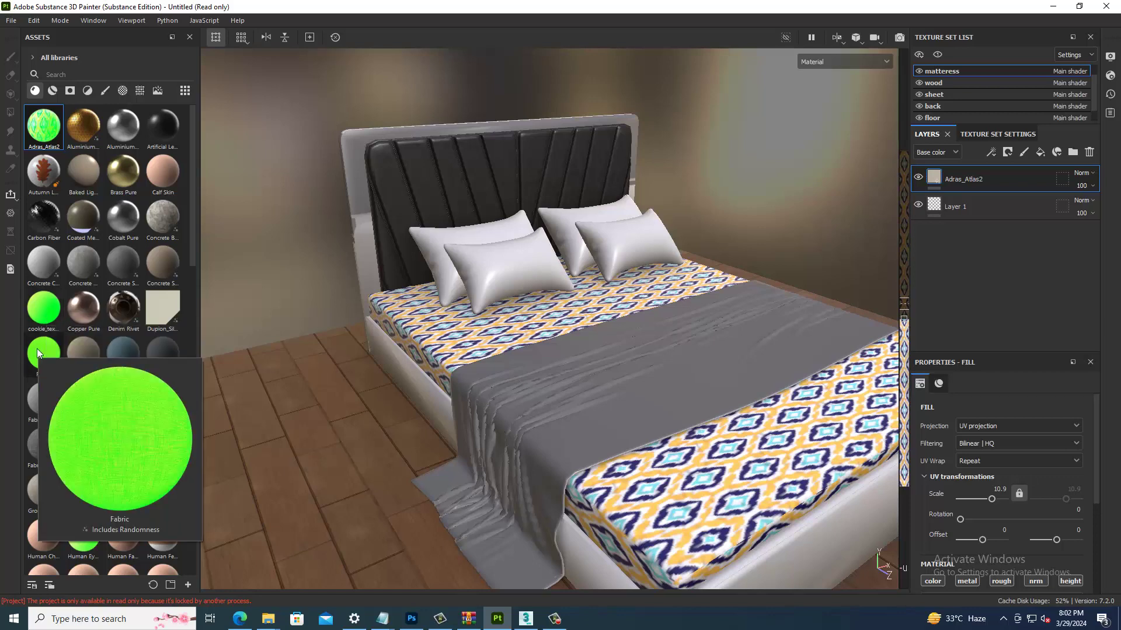
alt+drag(709, 375, 671, 395)
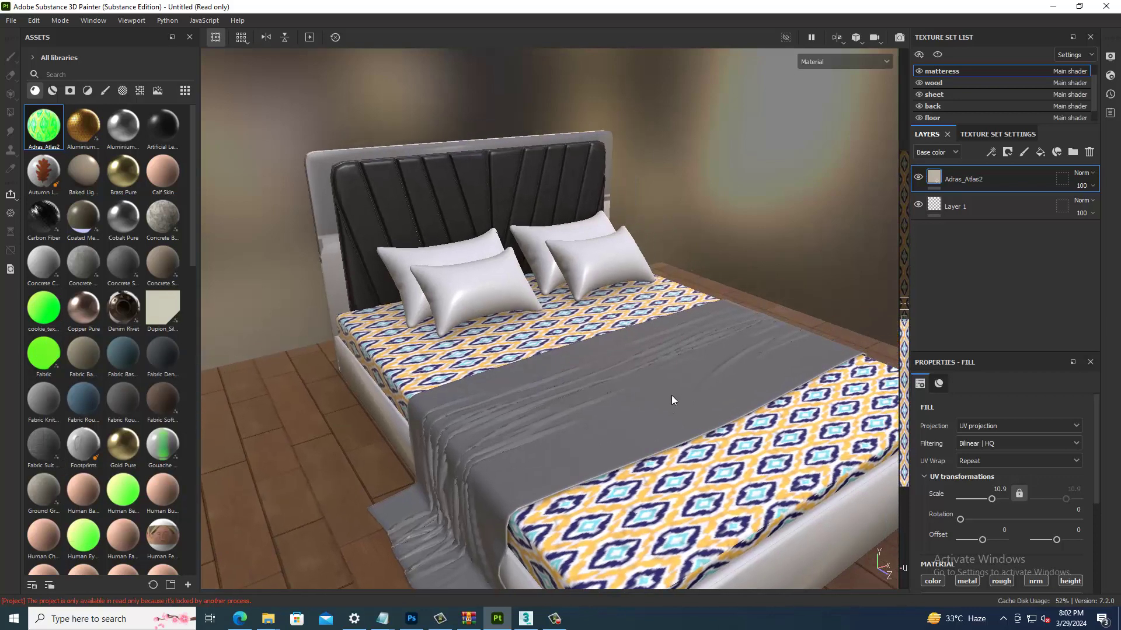
scroll(601, 462, up, 2)
Step: Layer the orange woven Fabric material over the mattress's Adras_Atlas2 pattern
scroll(542, 398, up, 3)
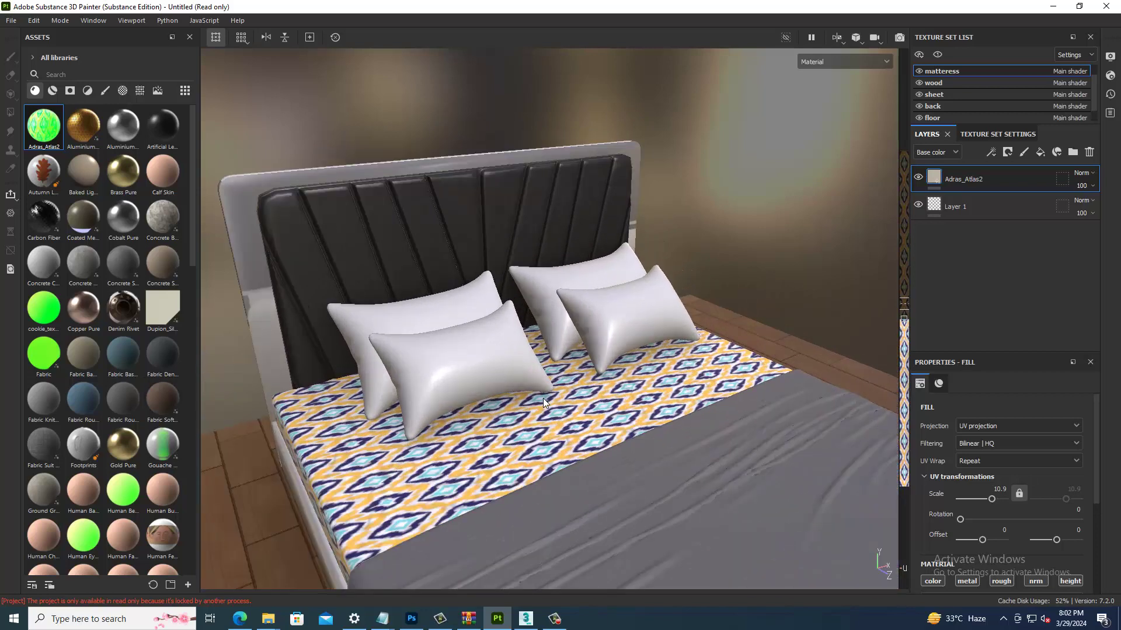
scroll(532, 398, up, 2)
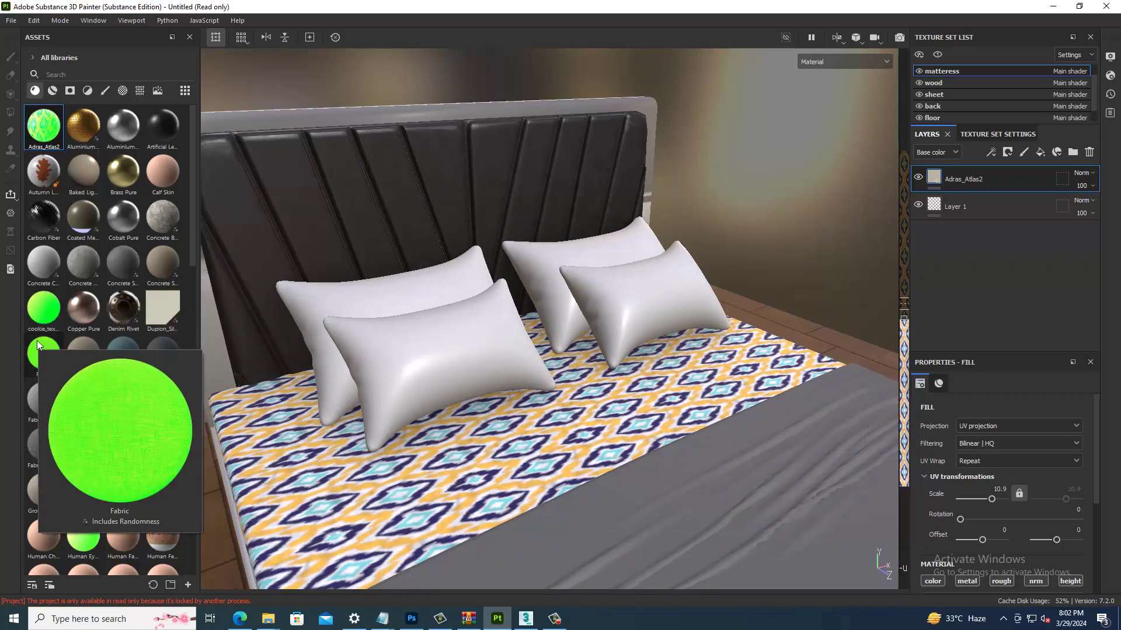
mouse_move(38, 344)
mouse_down()
mouse_move(232, 417)
mouse_move(496, 467)
mouse_up()
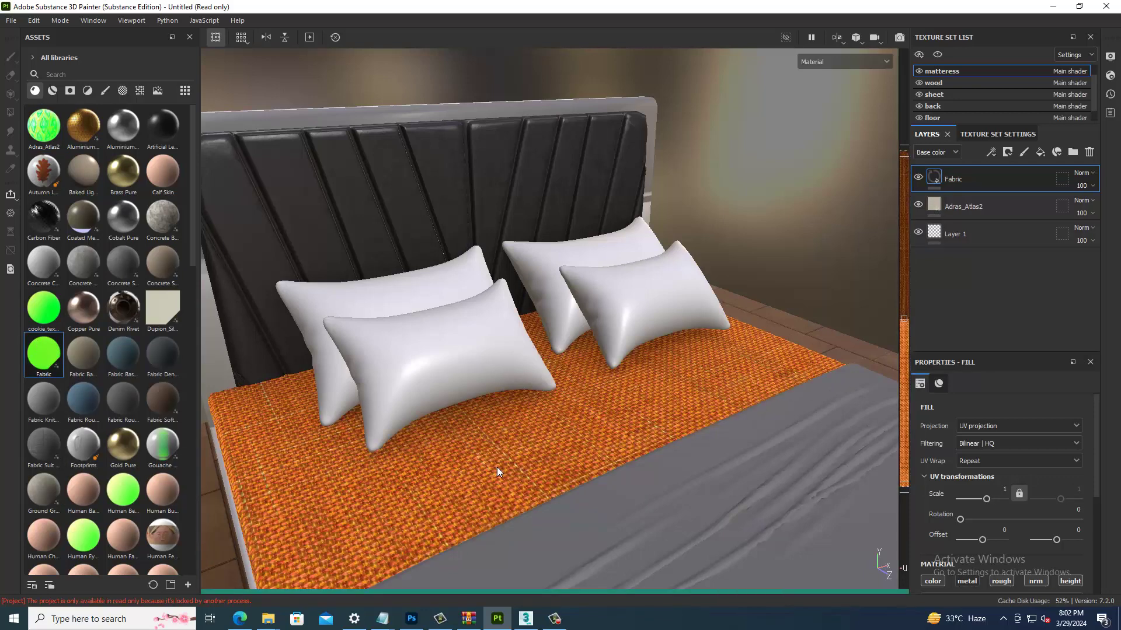
scroll(496, 467, down, 3)
mouse_move(510, 446)
alt+mouse_down()
mouse_move(556, 366)
mouse_move(525, 373)
alt+mouse_up()
scroll(525, 373, up, 3)
Step: Add brown Leather over the headboard's Artificial Leather at UV scale 20.91
click(80, 75)
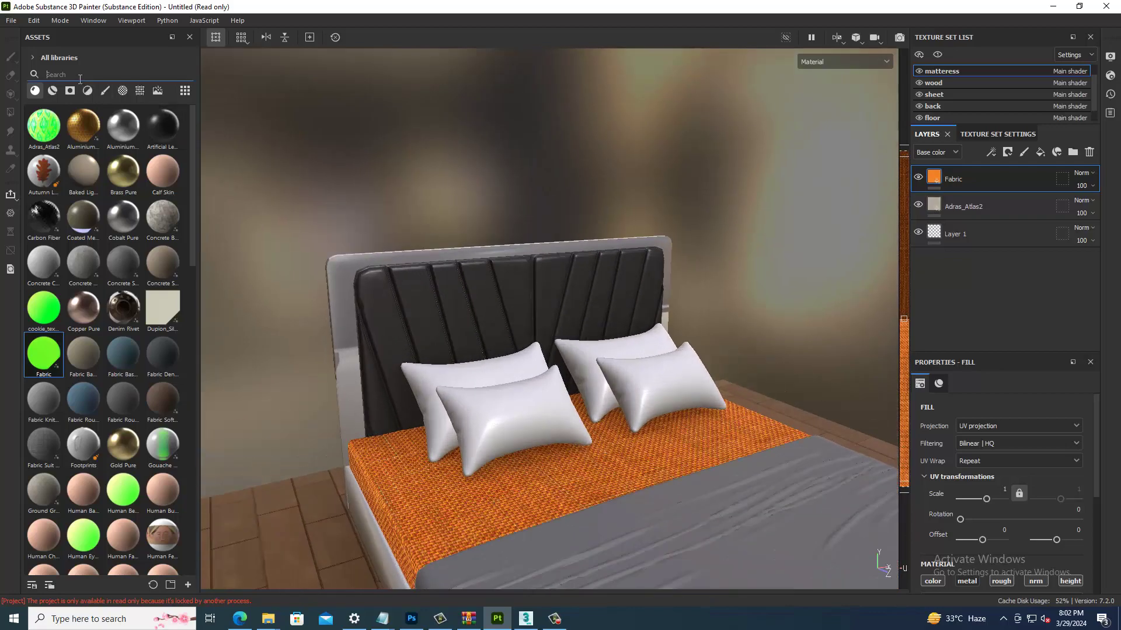
text(leather)
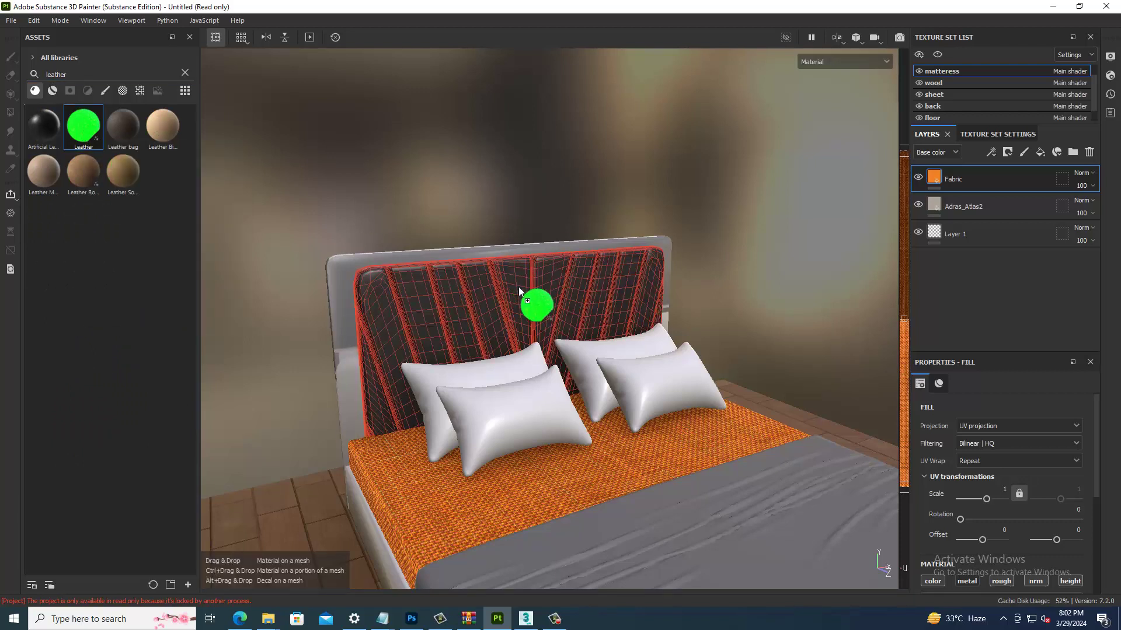
drag(519, 290, 516, 289)
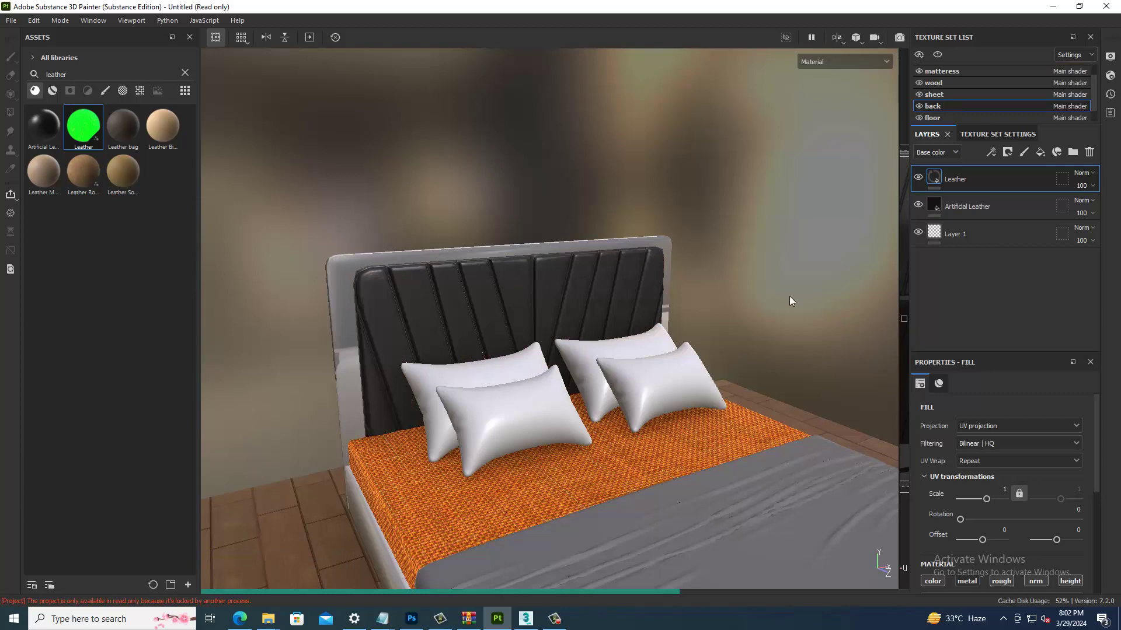
scroll(464, 304, up, 2)
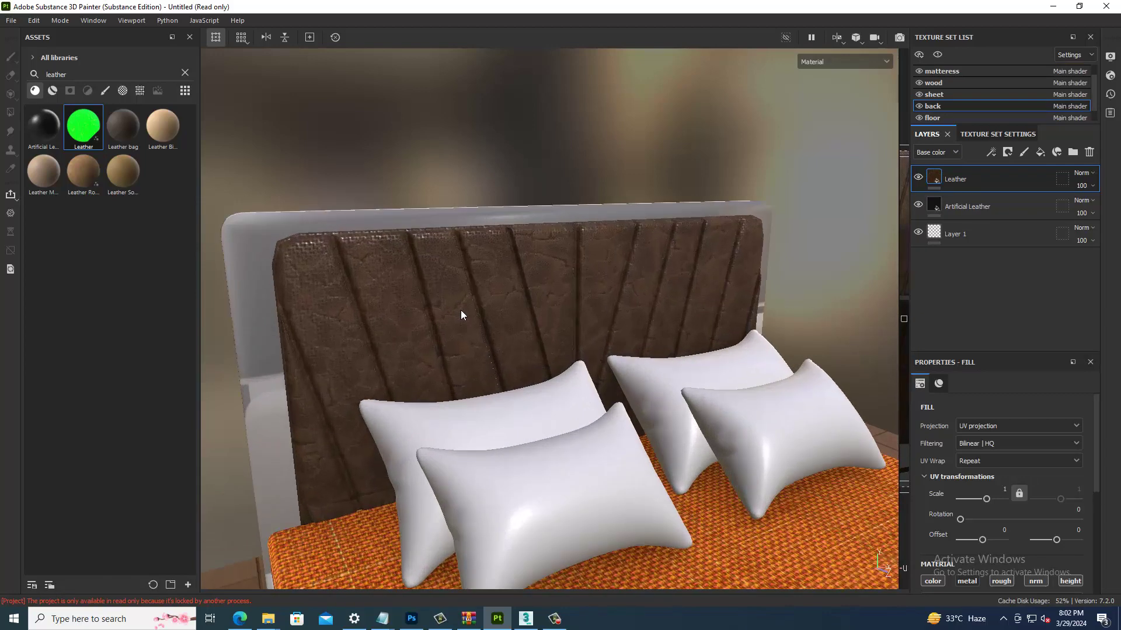
scroll(461, 313, up, 4)
scroll(462, 314, down, 3)
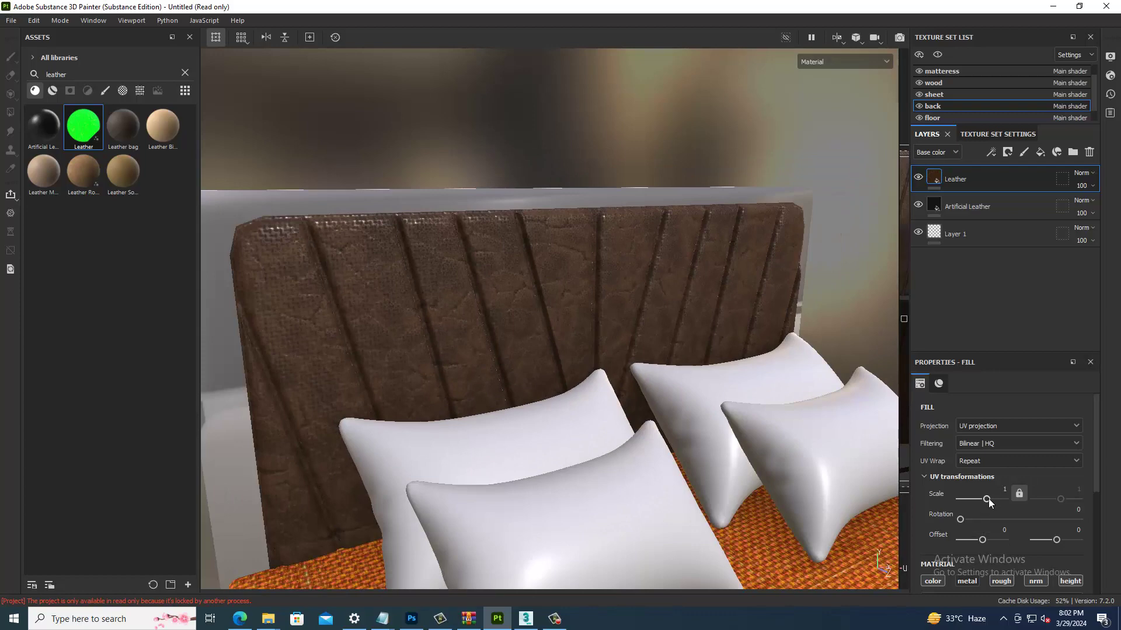
drag(989, 498, 994, 500)
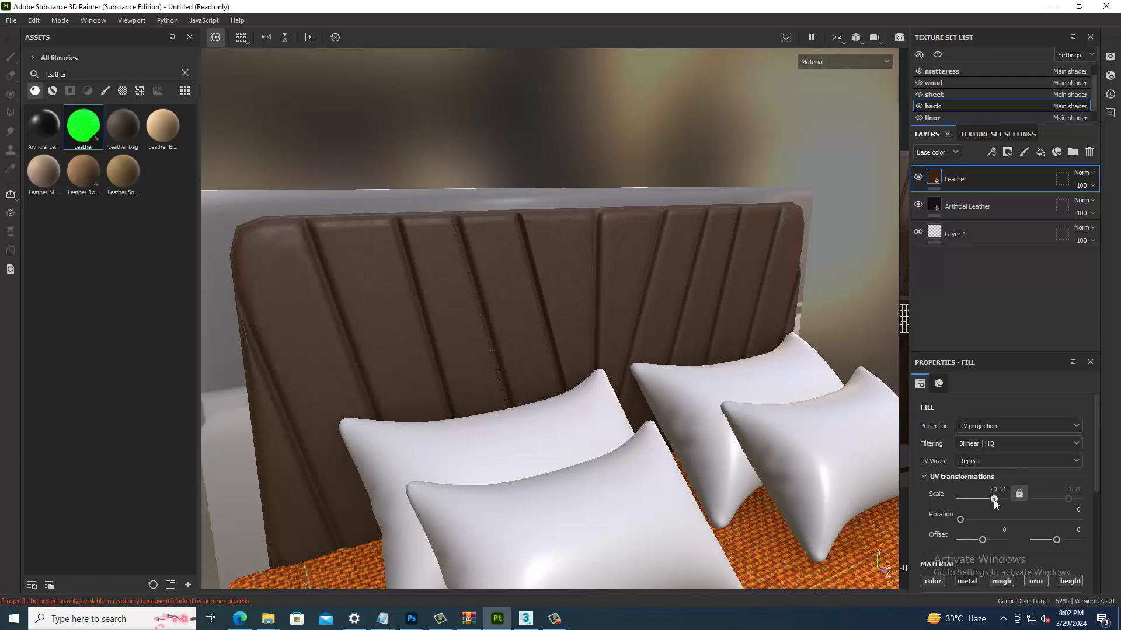
scroll(701, 373, down, 5)
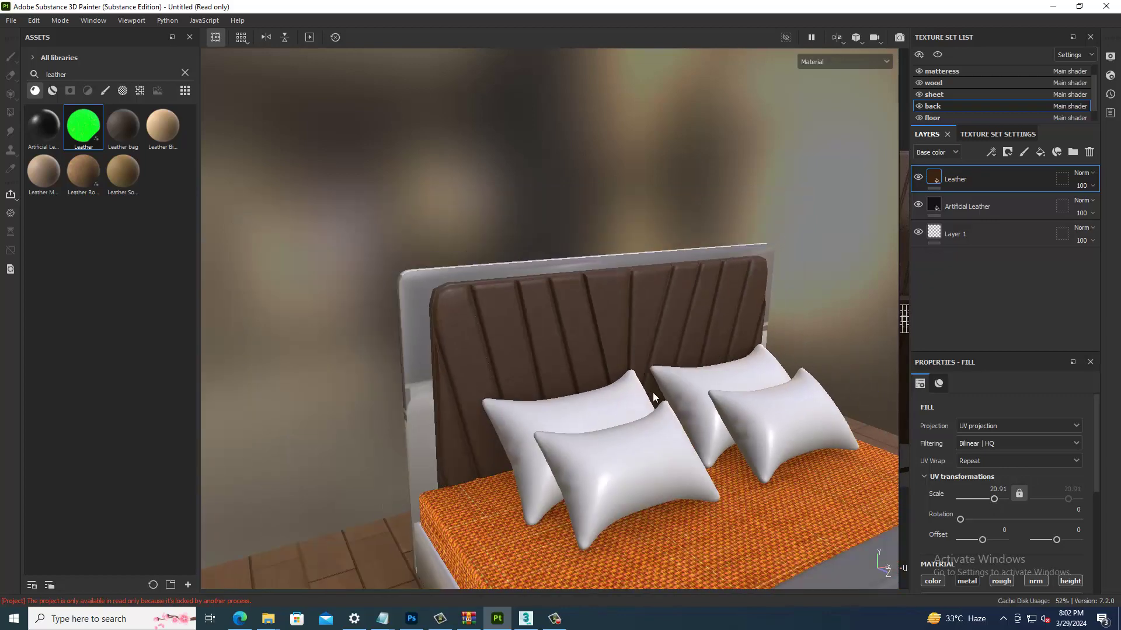
alt+drag(616, 347, 600, 358)
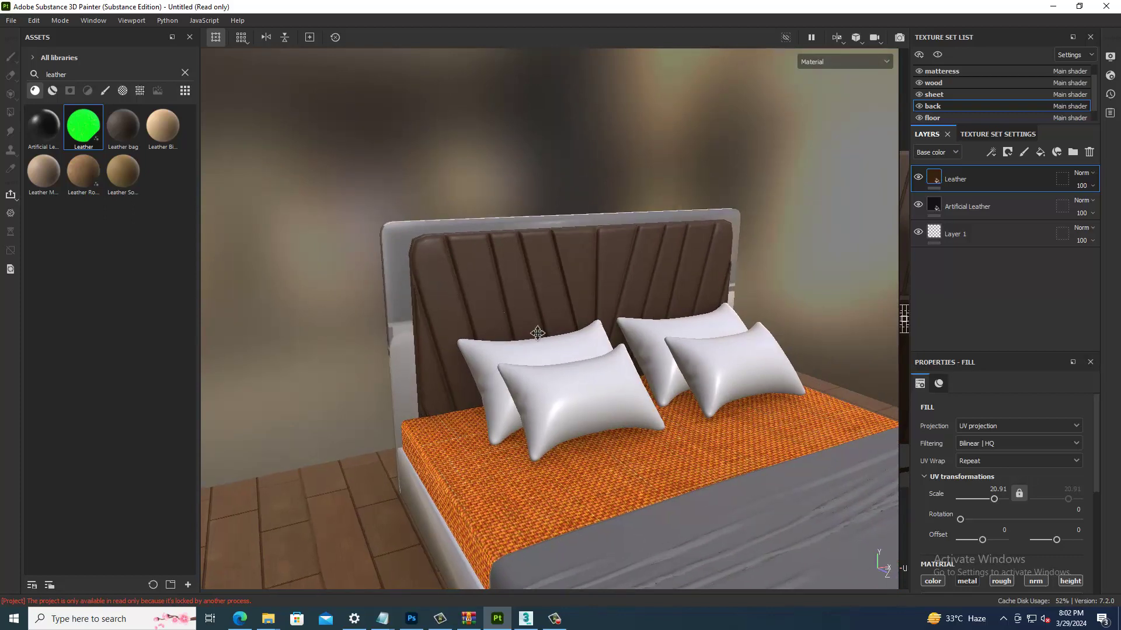
mouse_move(443, 280)
alt+mouse_down()
mouse_move(505, 337)
mouse_move(195, 95)
alt+mouse_up()
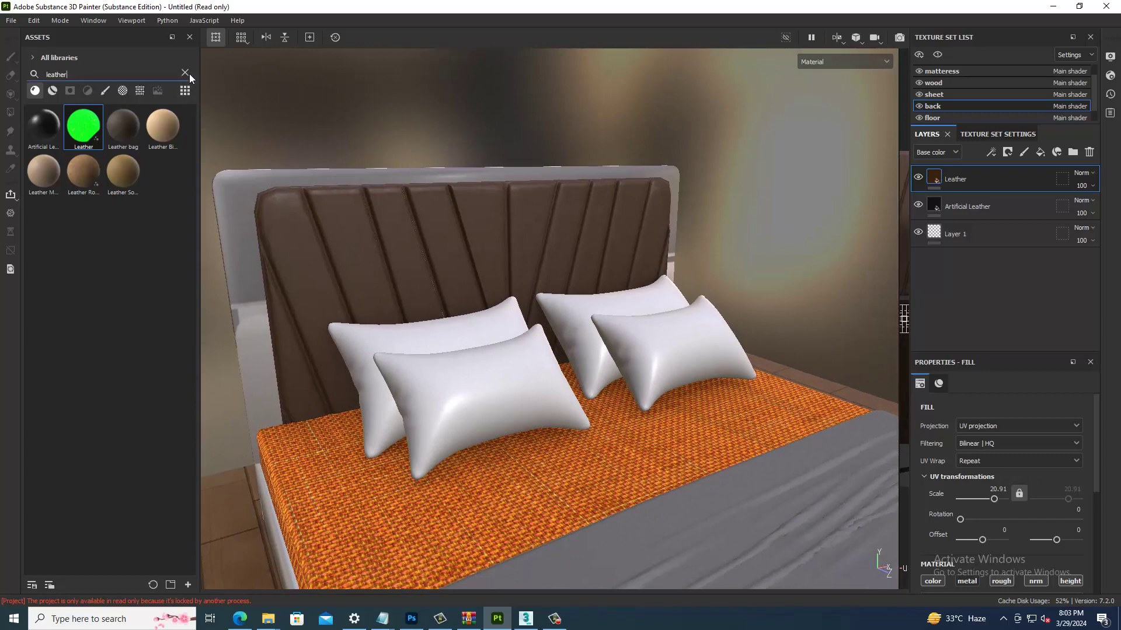
click(185, 72)
Step: Apply Wood Walnut to the bed frame and set its UV scale to 3.69
text(wood)
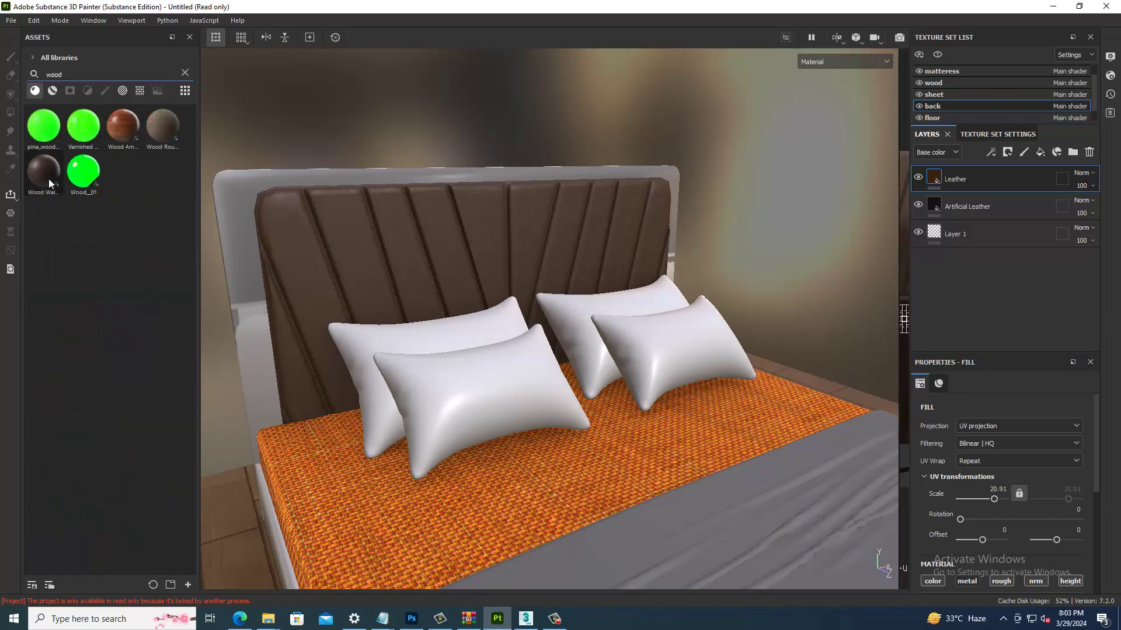
mouse_move(36, 179)
mouse_down()
mouse_move(216, 358)
mouse_move(485, 394)
mouse_move(476, 250)
mouse_move(514, 350)
mouse_move(453, 223)
mouse_move(513, 347)
mouse_move(548, 348)
mouse_up()
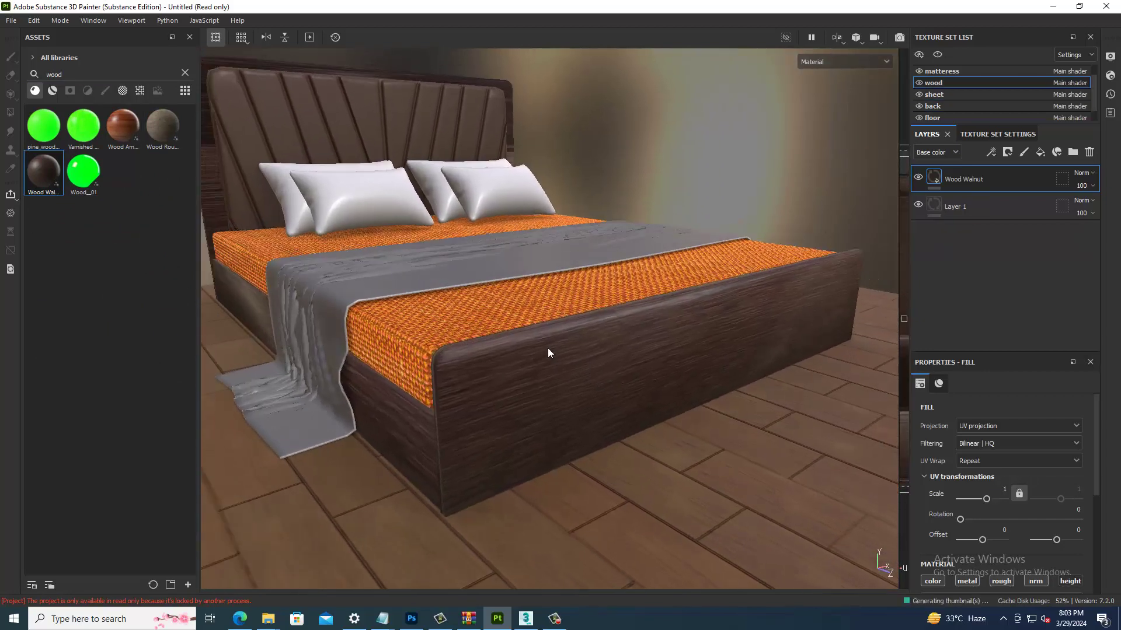
alt+right_drag(548, 347, 509, 368)
mouse_move(645, 370)
alt+mouse_down()
mouse_move(675, 370)
mouse_move(563, 320)
mouse_move(451, 363)
mouse_move(565, 408)
mouse_move(520, 395)
mouse_move(659, 421)
alt+mouse_up()
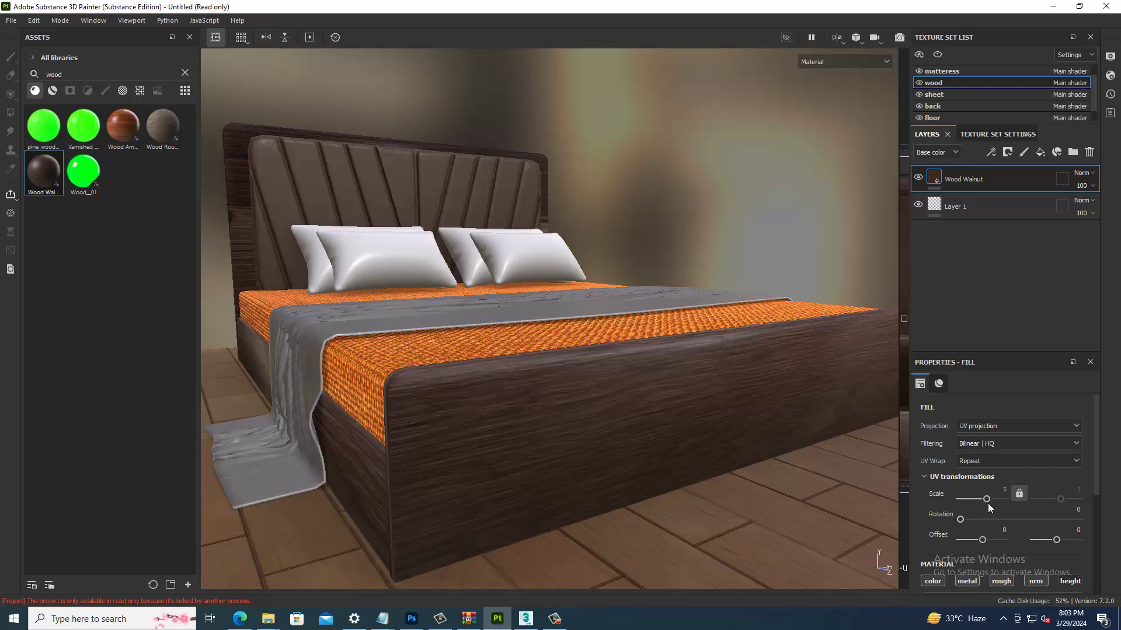
drag(986, 500, 989, 500)
alt+drag(467, 386, 500, 370)
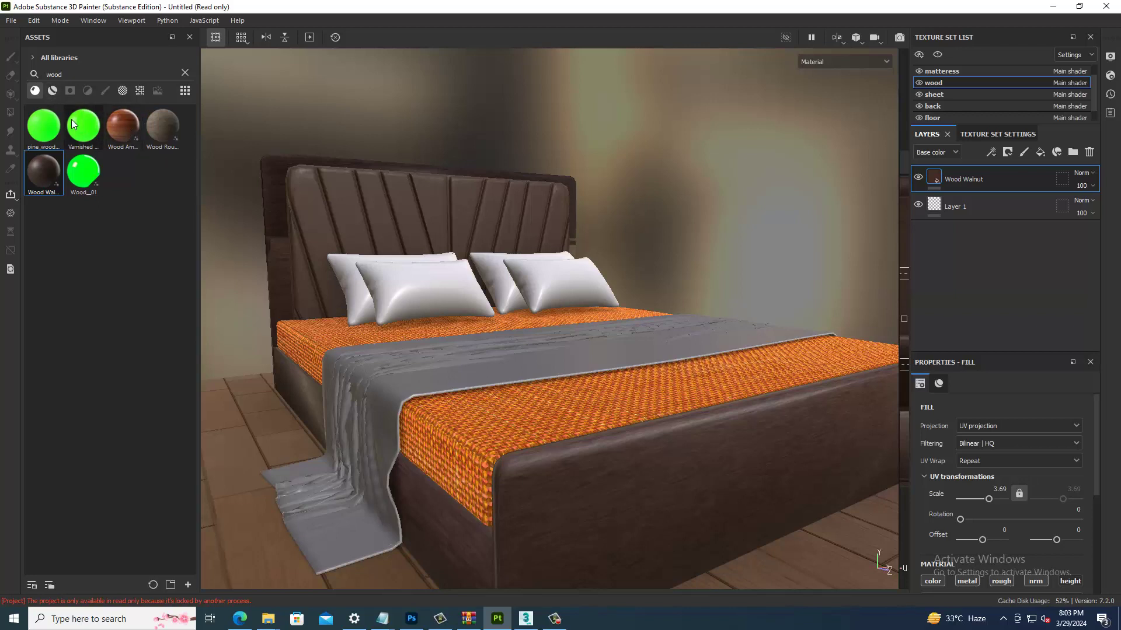
mouse_move(83, 127)
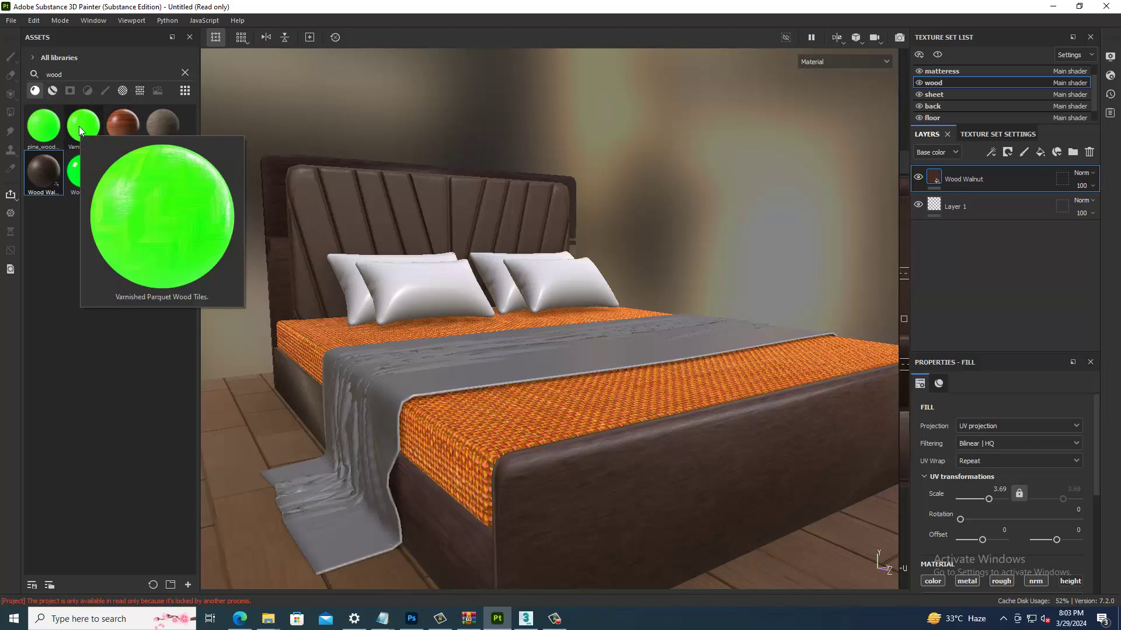
Step: Try Varnished Parquet Wood Tiles on the frame, then undo it
drag(79, 127, 684, 486)
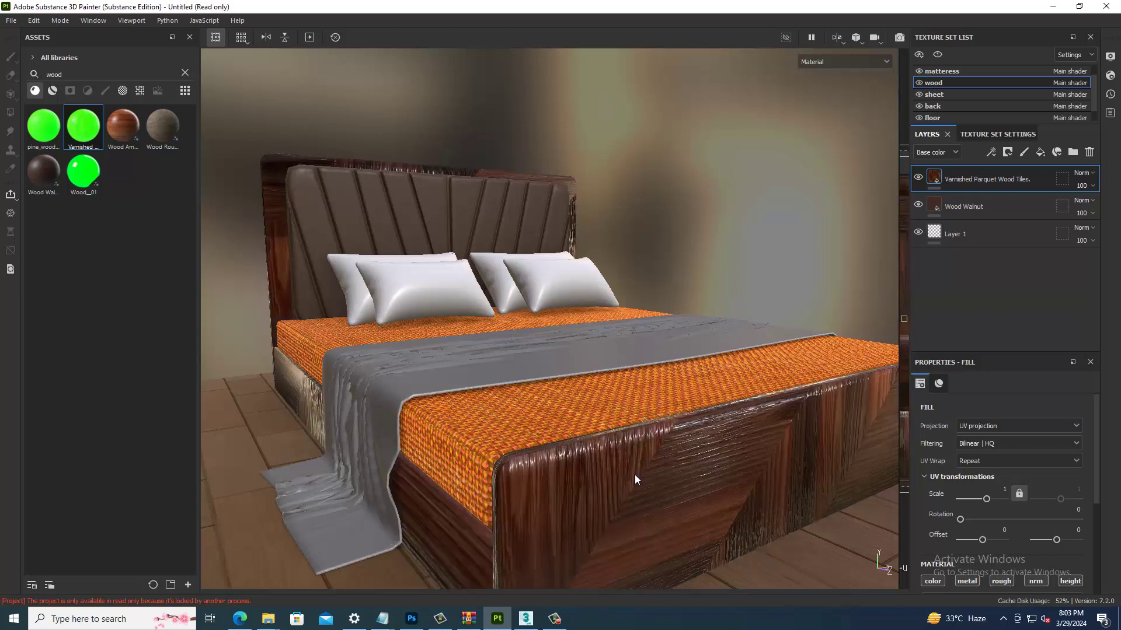
key(ctrl+z)
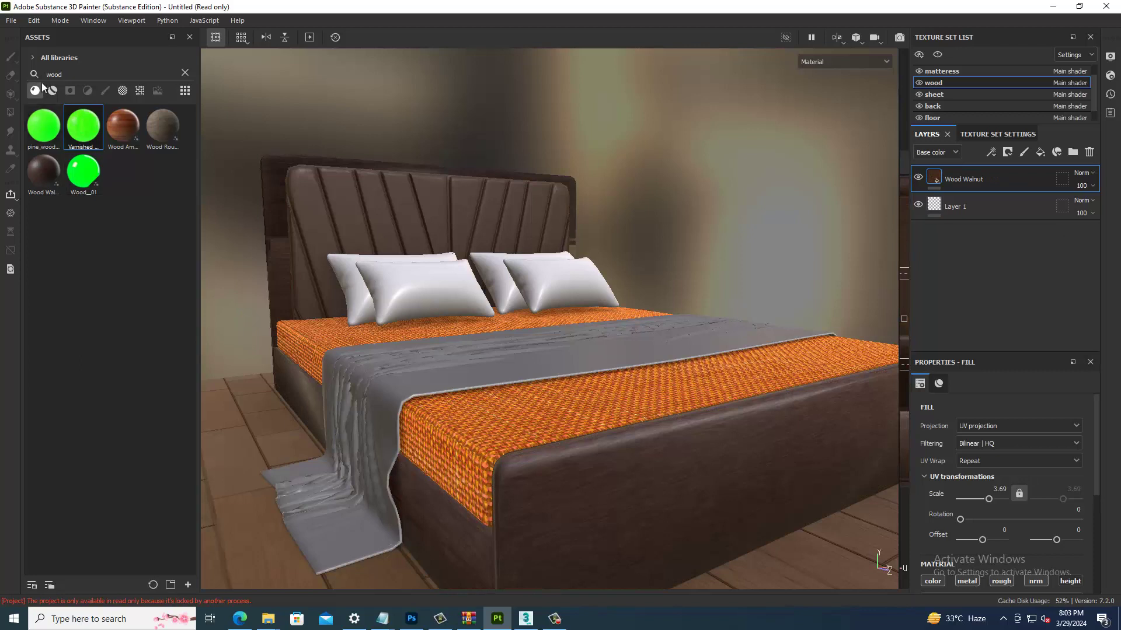
click(52, 91)
Step: Add Wood Acajou to the frame with a black mask and Metal Edge Wear generator
drag(44, 175, 643, 477)
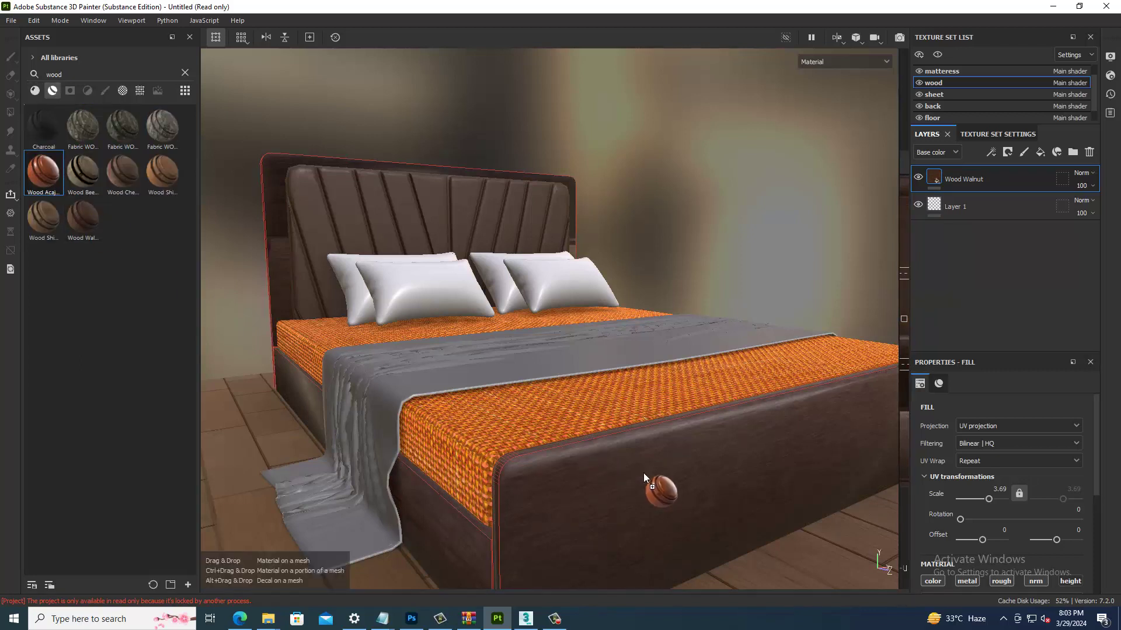
drag(638, 470, 637, 470)
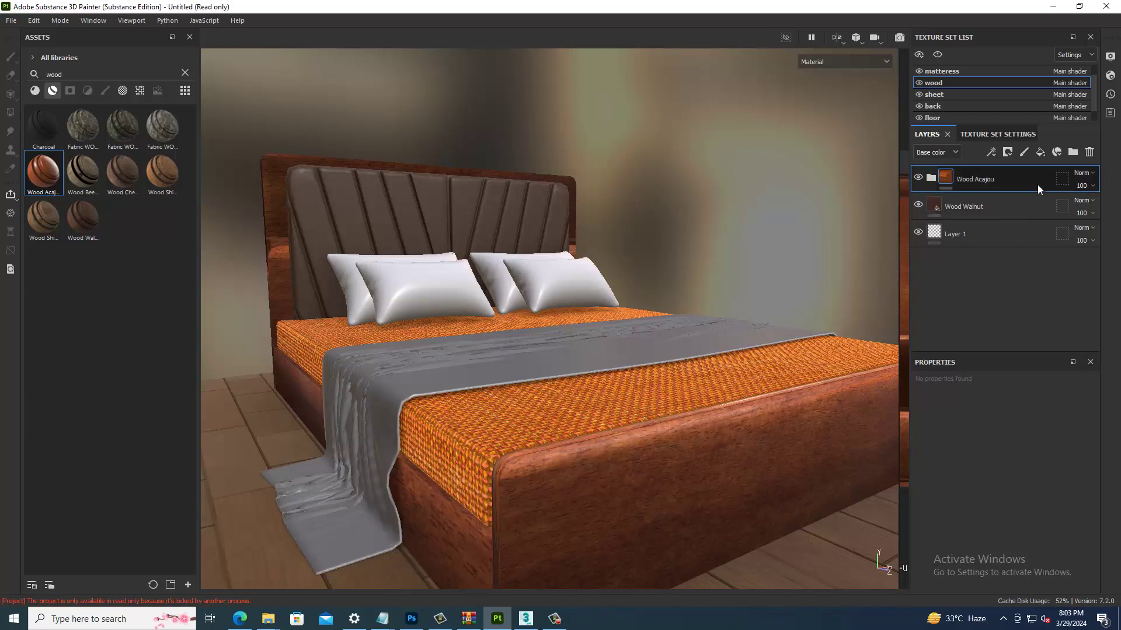
click(1007, 152)
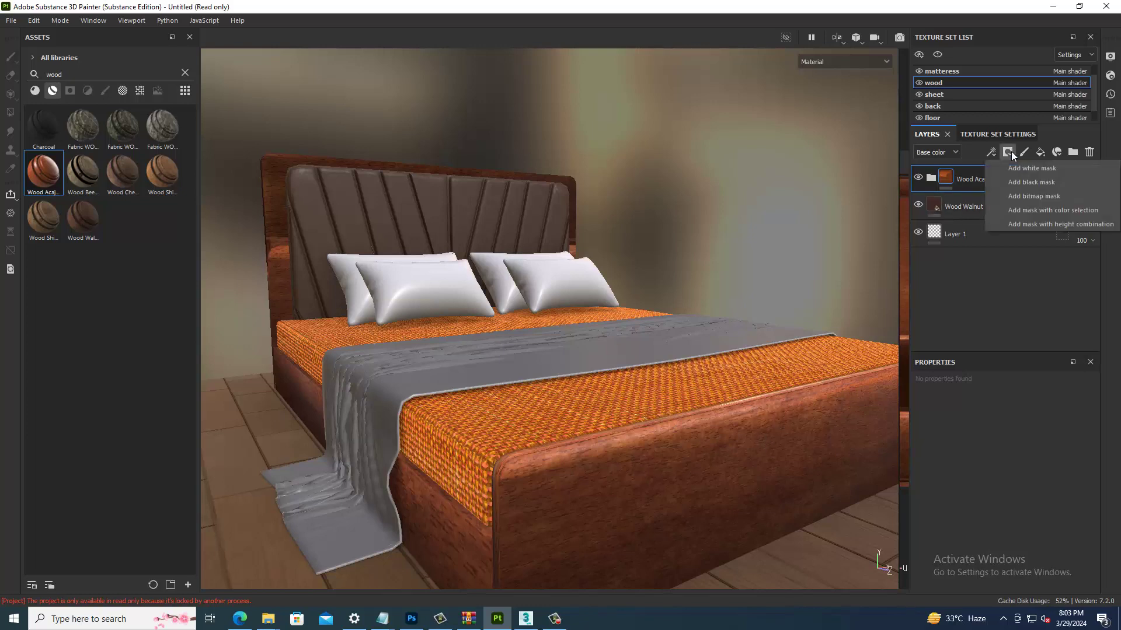
click(1021, 182)
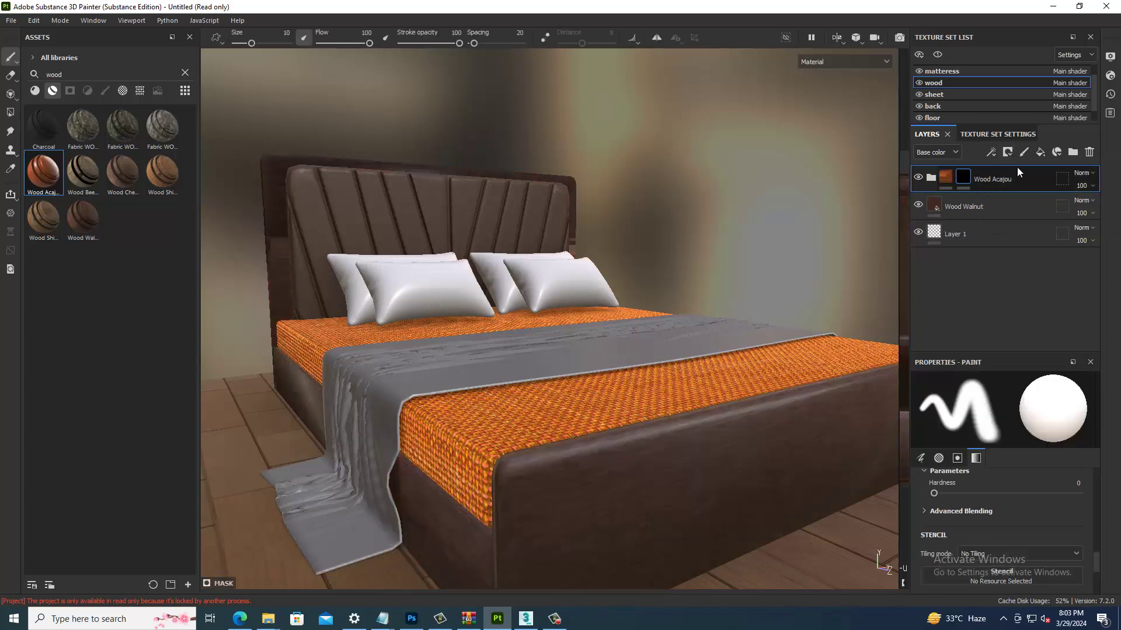
click(990, 152)
click(1009, 177)
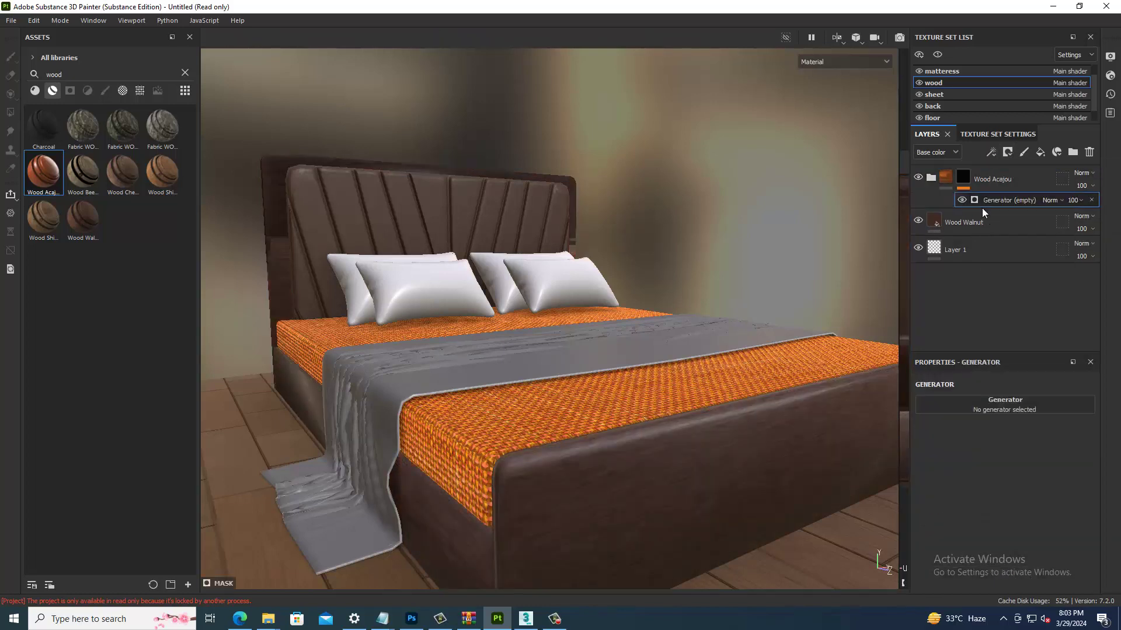
click(1007, 411)
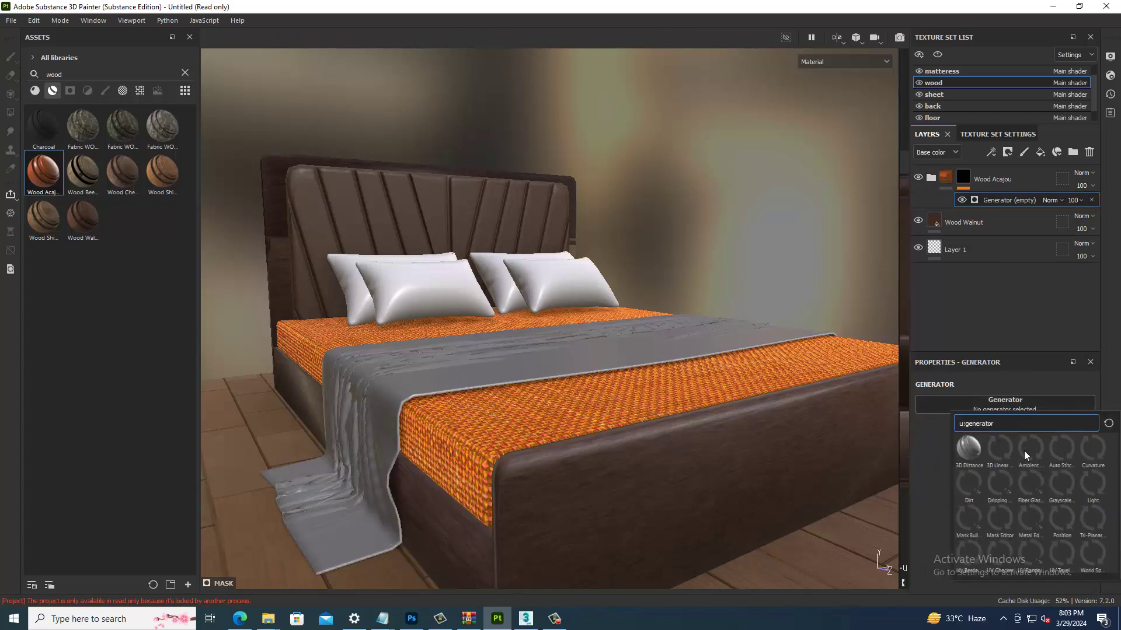
click(1031, 518)
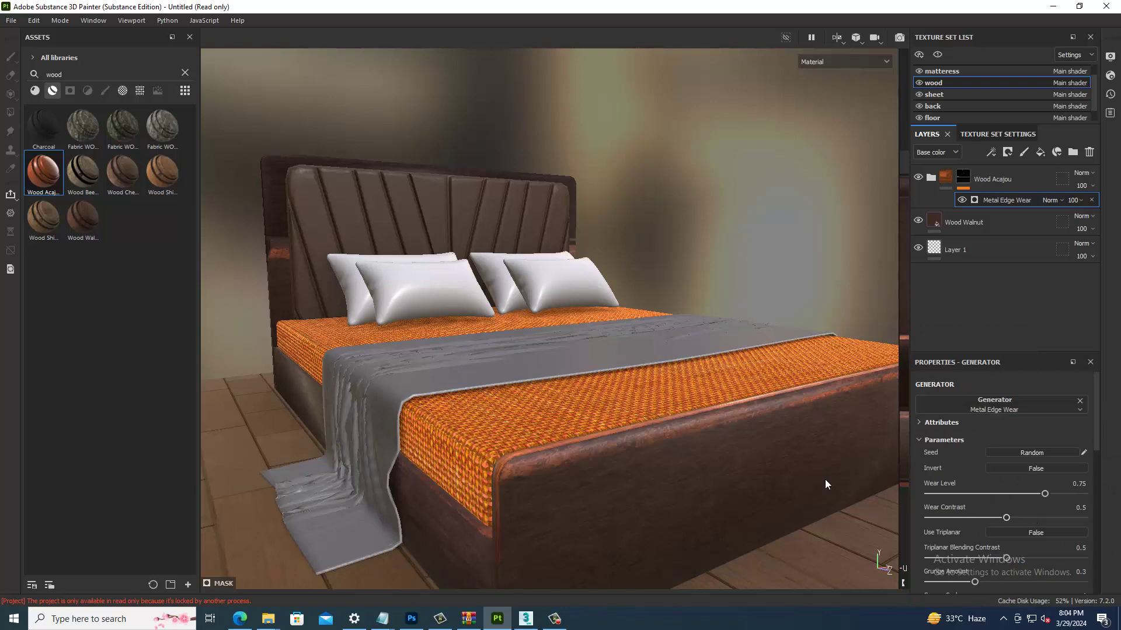
Step: Lower the bed frame's Metal Edge Wear Wear Level to 0.47, checking it from several angles
mouse_move(445, 462)
alt+mouse_down()
mouse_move(661, 457)
mouse_move(498, 461)
mouse_move(470, 414)
alt+mouse_up()
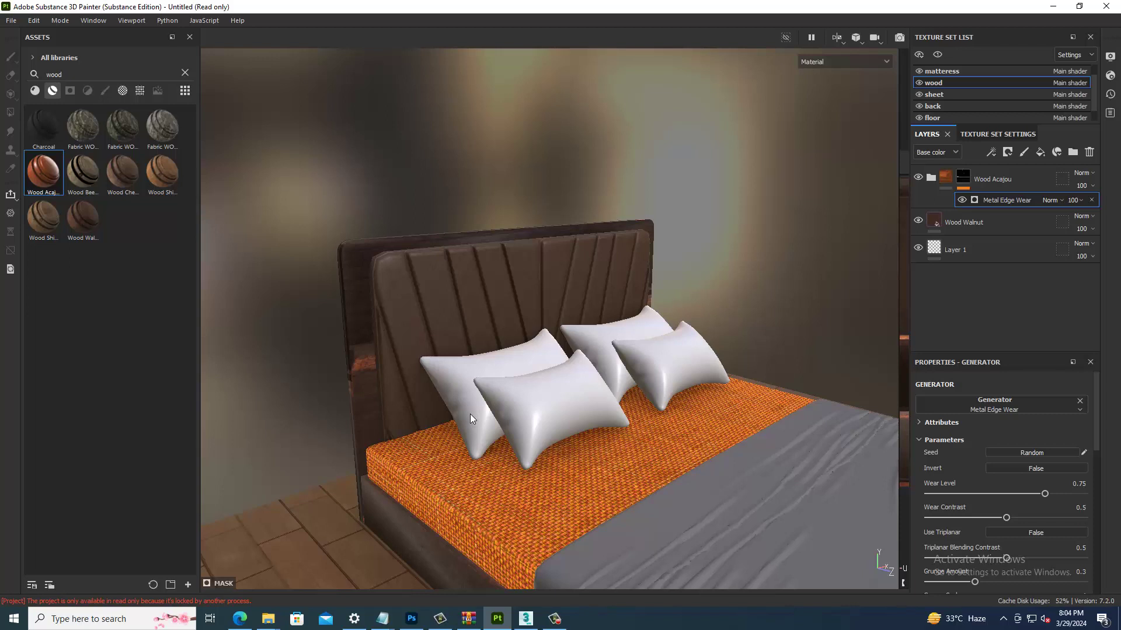
mouse_move(530, 408)
alt+mouse_down()
mouse_move(869, 367)
mouse_move(728, 463)
mouse_move(701, 467)
alt+mouse_up()
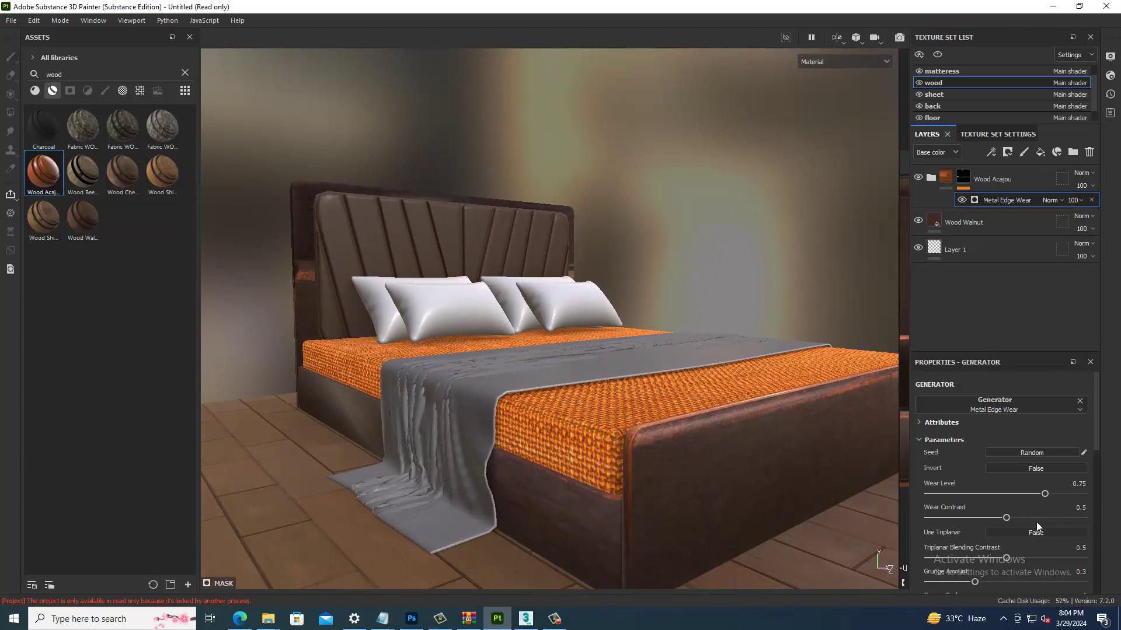
scroll(1036, 514, down, 3)
scroll(1037, 509, down, 1)
scroll(1038, 507, up, 2)
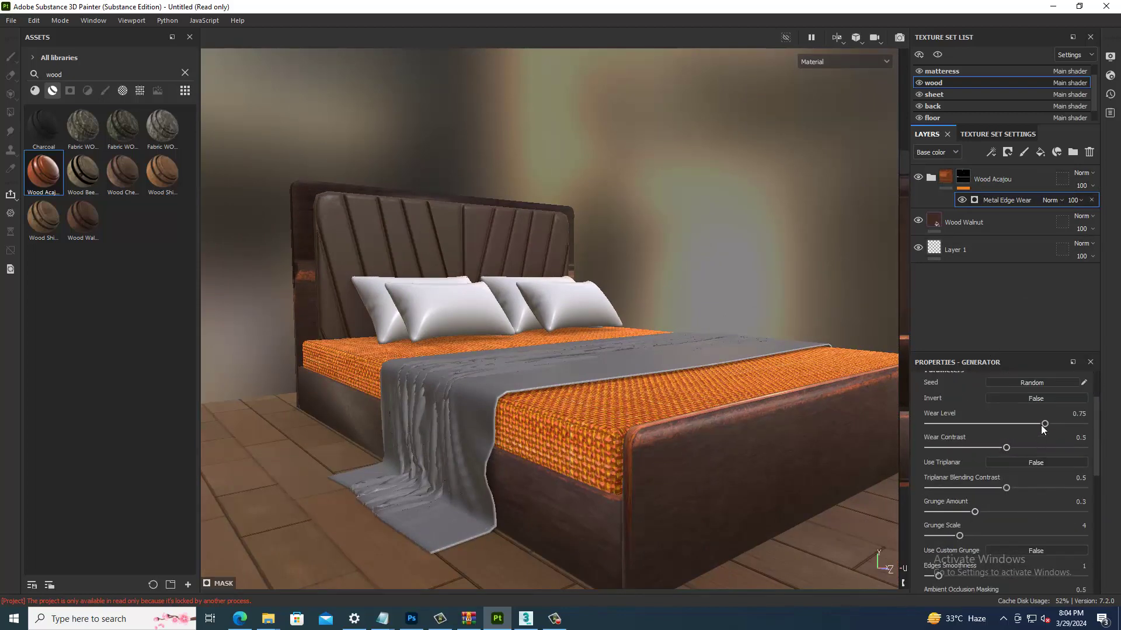
mouse_move(1055, 424)
mouse_down()
mouse_move(1070, 424)
mouse_move(1000, 423)
mouse_up()
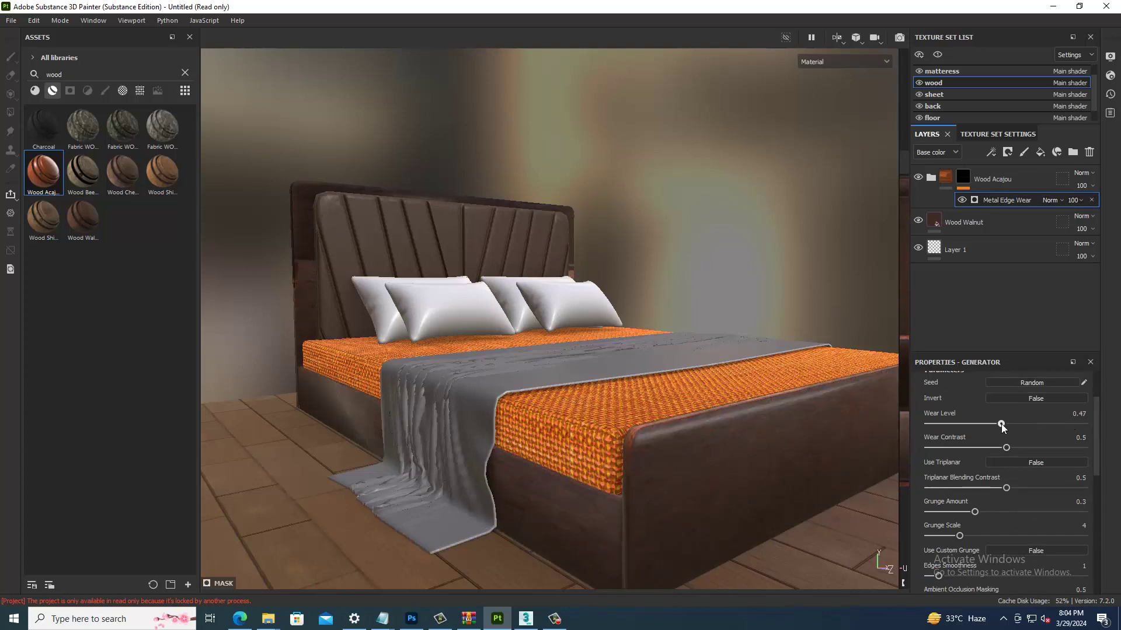
alt+drag(632, 384, 513, 331)
mouse_move(513, 331)
alt+right_down()
mouse_move(703, 521)
mouse_move(455, 317)
alt+right_up()
mouse_move(430, 325)
alt+mouse_down()
mouse_move(758, 325)
mouse_move(443, 327)
mouse_move(436, 356)
alt+mouse_up()
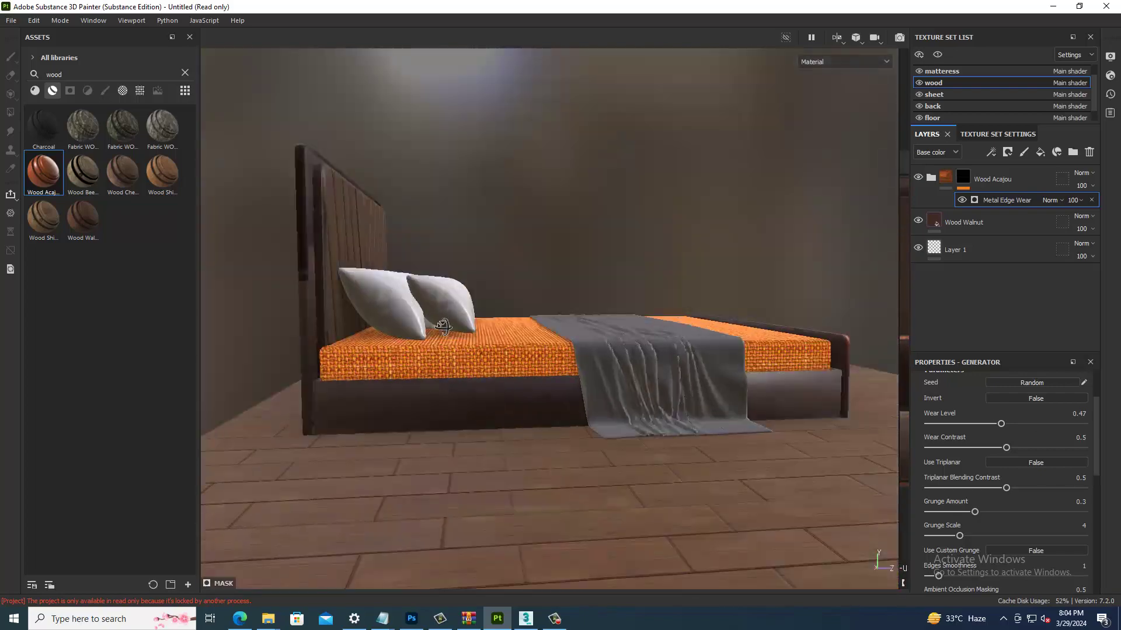
scroll(435, 356, up, 2)
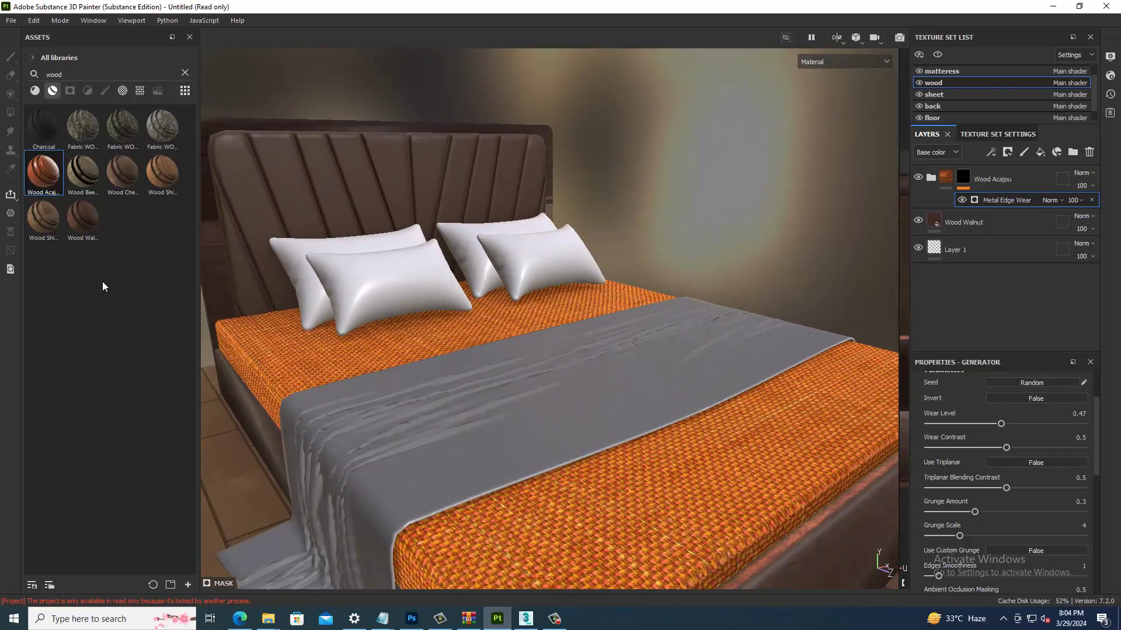
Step: Search assets for 'fabric', filter to Materials and apply Fabric Soft Denim to the sheet
click(184, 72)
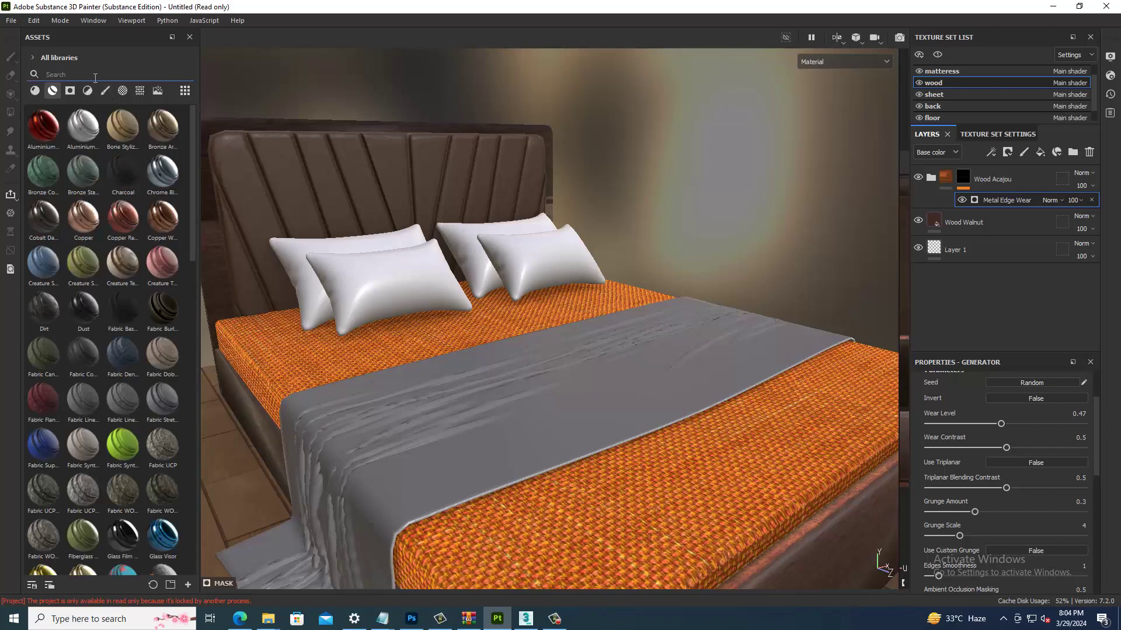
text(fabric)
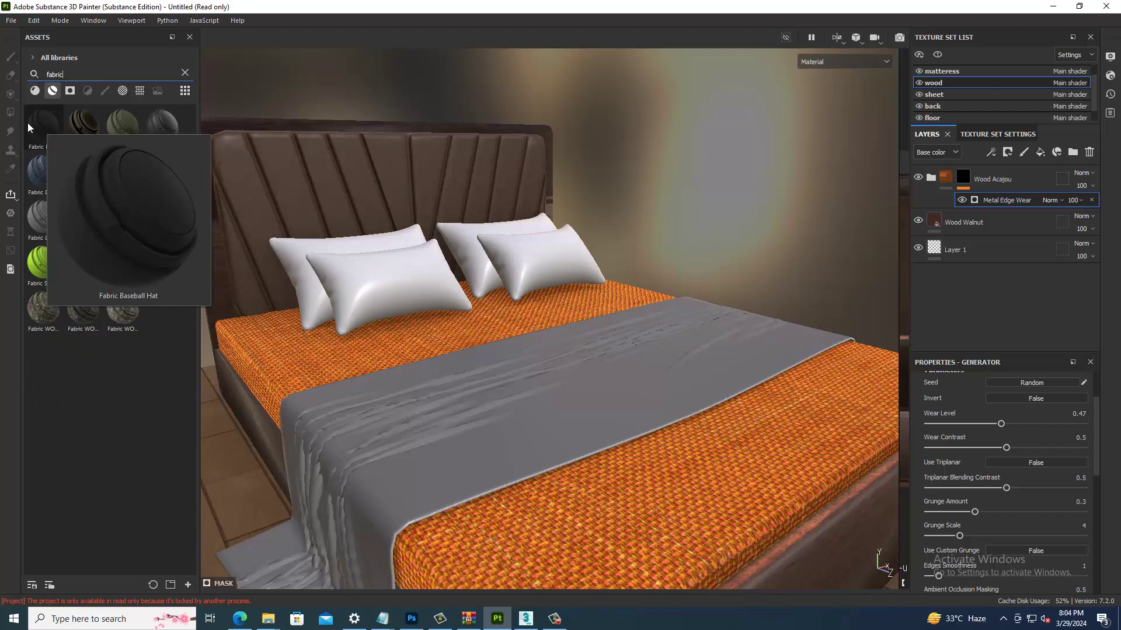
click(35, 91)
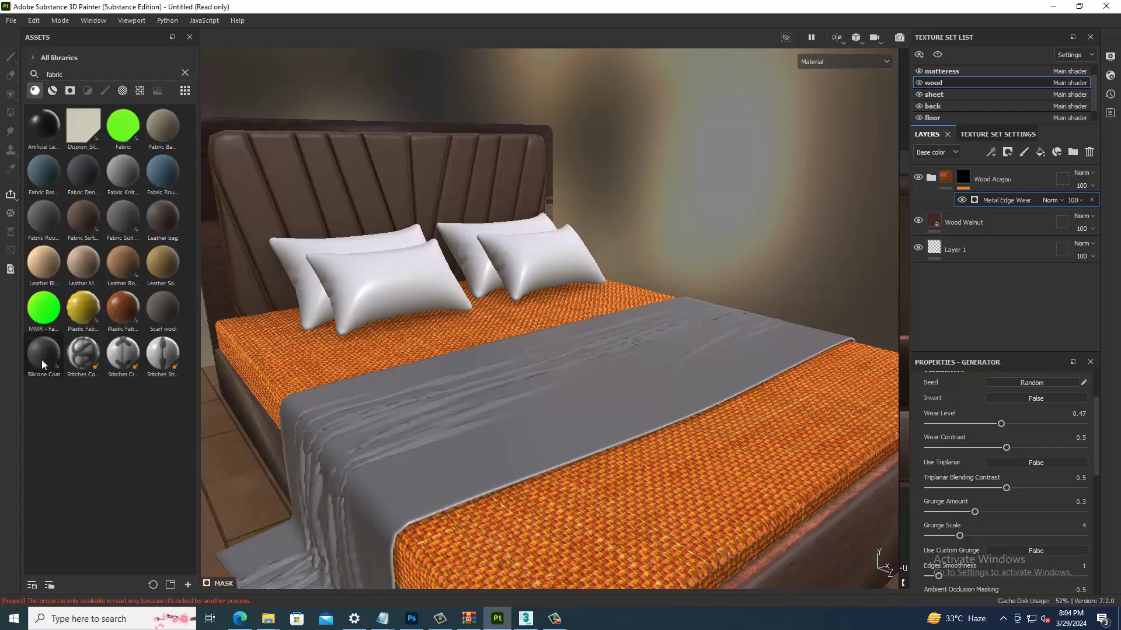
mouse_move(82, 216)
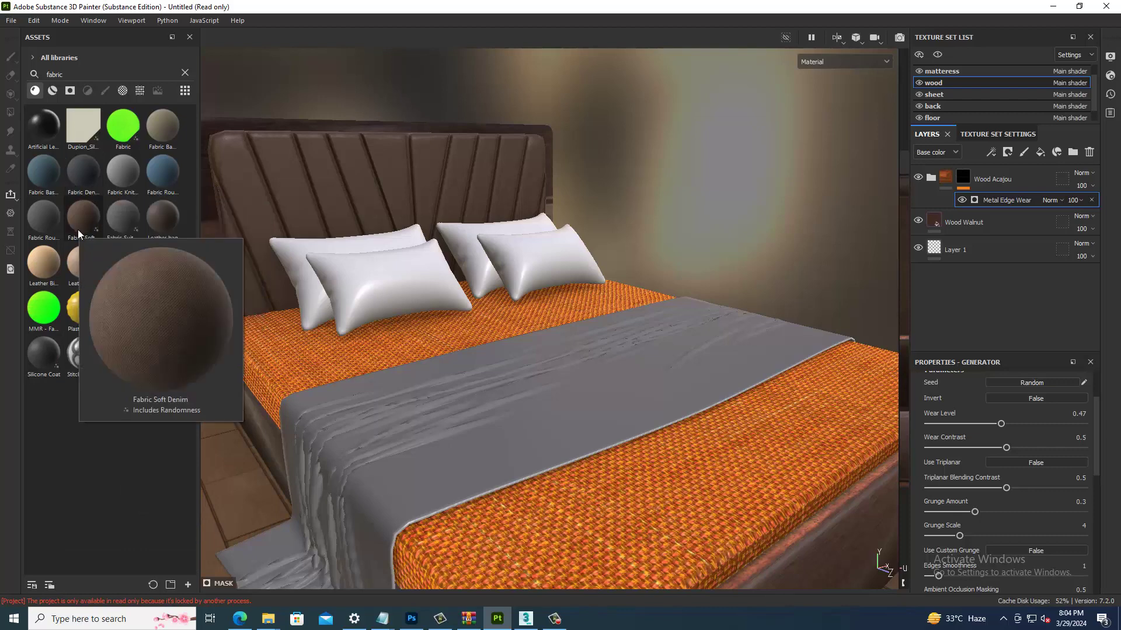
drag(78, 230, 573, 430)
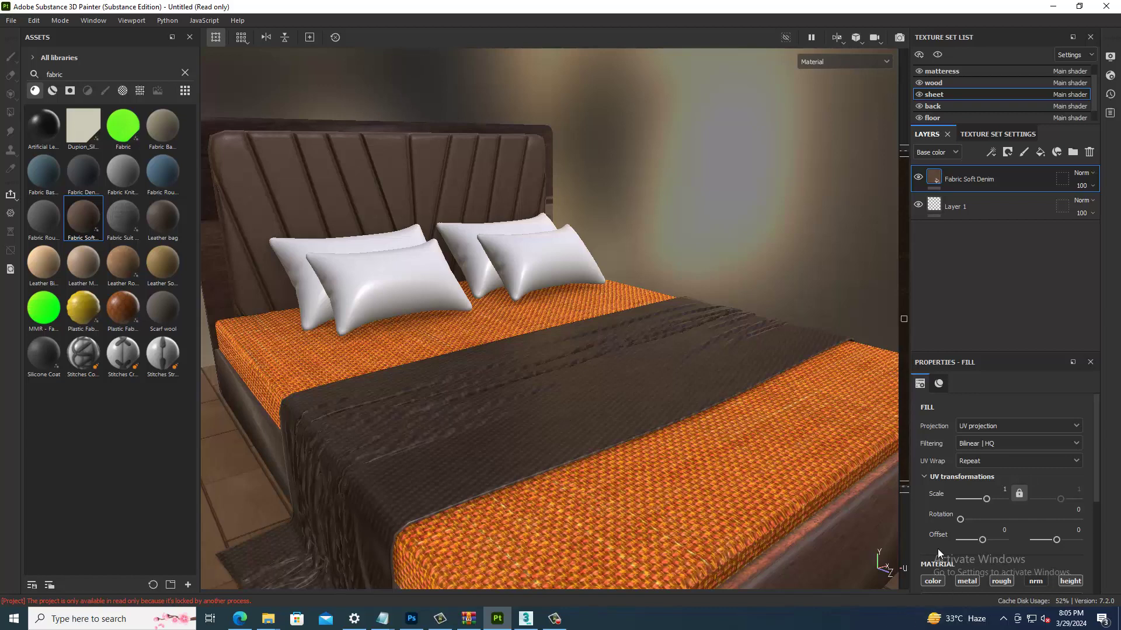
Step: Set the denim's UV Scale to 31.5
drag(987, 499, 995, 499)
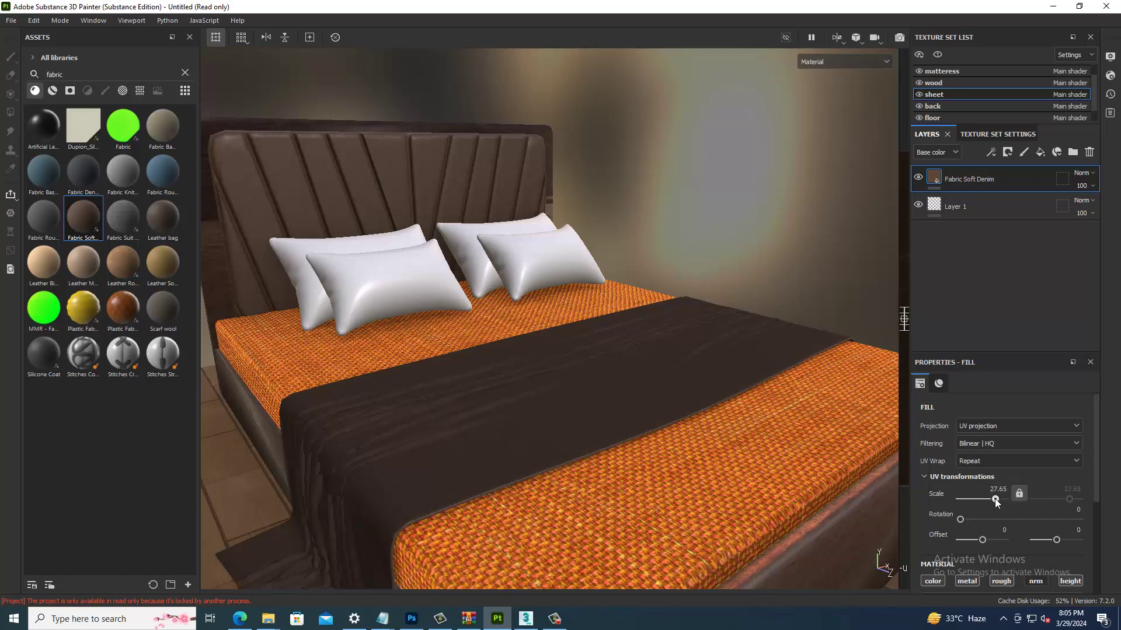
scroll(562, 376, down, 3)
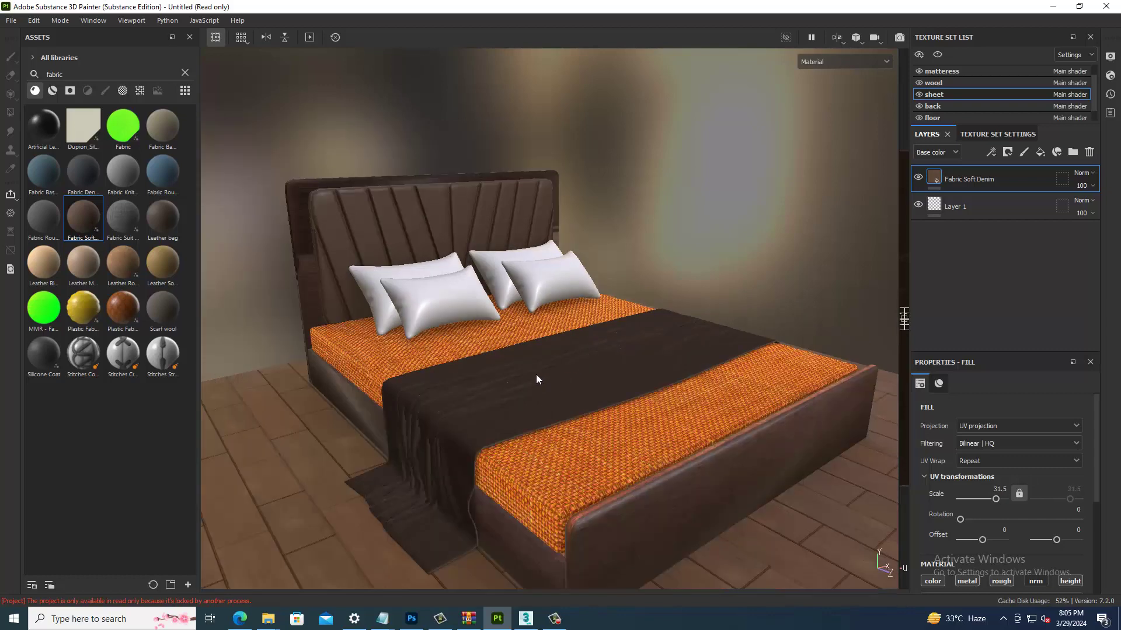
mouse_move(536, 375)
alt+mouse_down()
mouse_move(537, 425)
mouse_move(605, 439)
alt+mouse_up()
scroll(590, 428, up, 3)
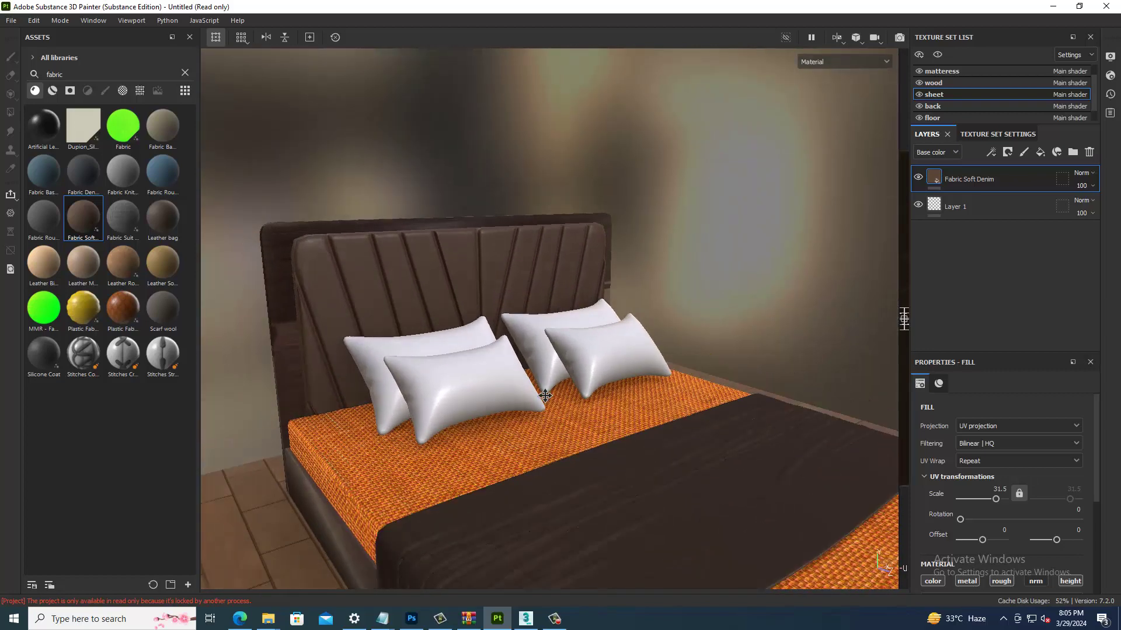
scroll(544, 395, up, 2)
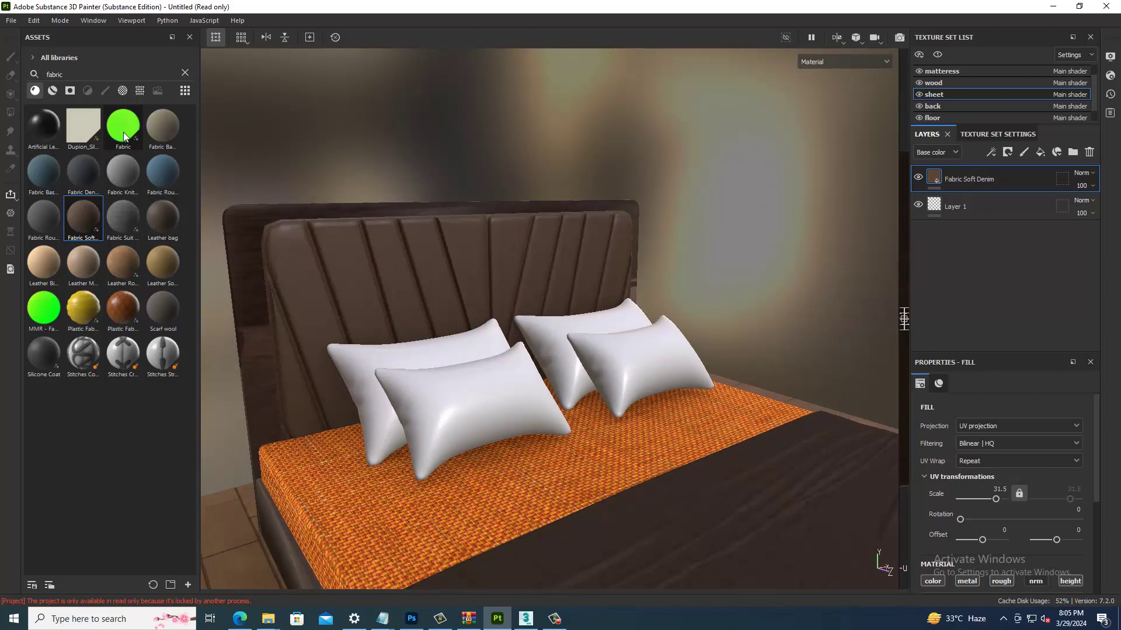
mouse_move(123, 126)
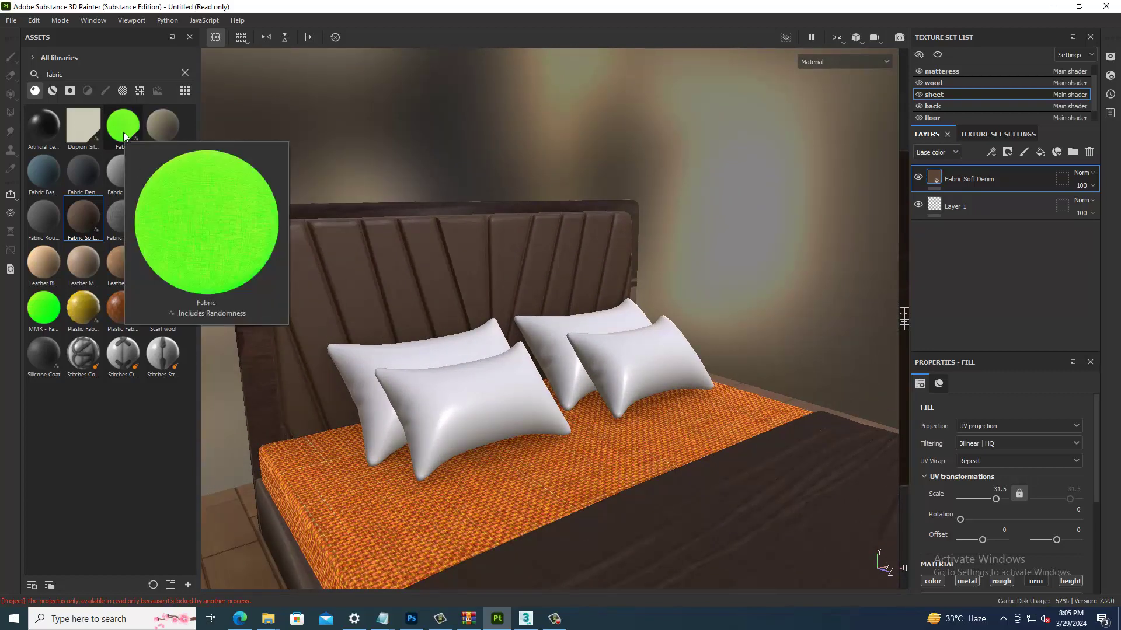
Step: Replace a Fabric material on the pillows with the orange striped MMR - Fabric 1 material
drag(124, 136, 469, 398)
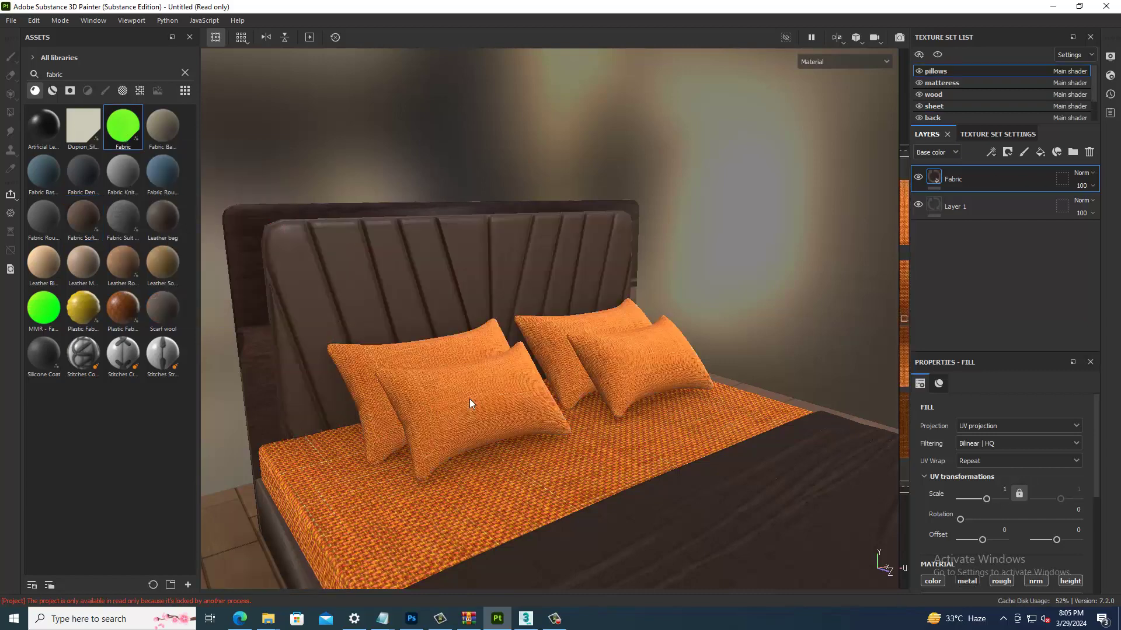
scroll(430, 413, up, 2)
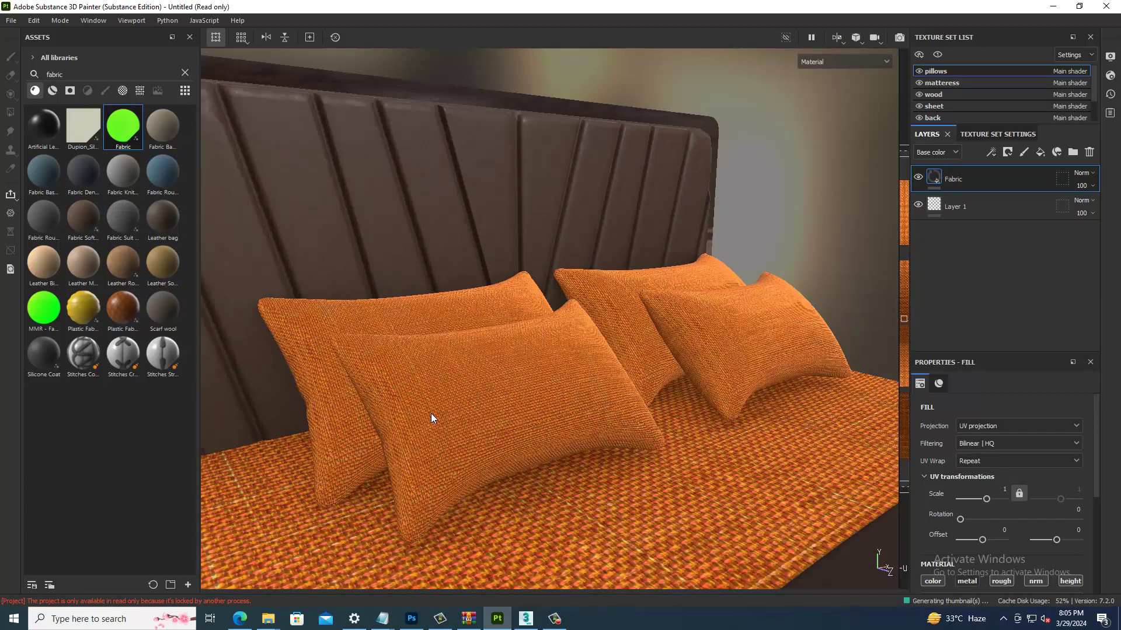
key(ctrl+z)
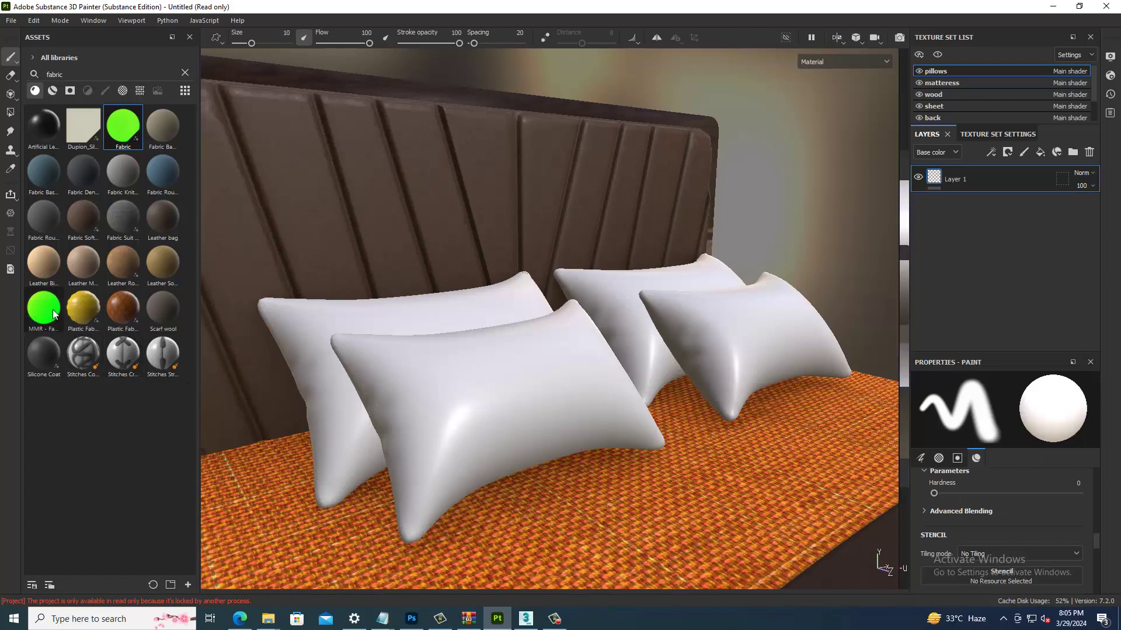
mouse_move(44, 308)
mouse_down()
mouse_move(189, 365)
mouse_move(486, 409)
mouse_up()
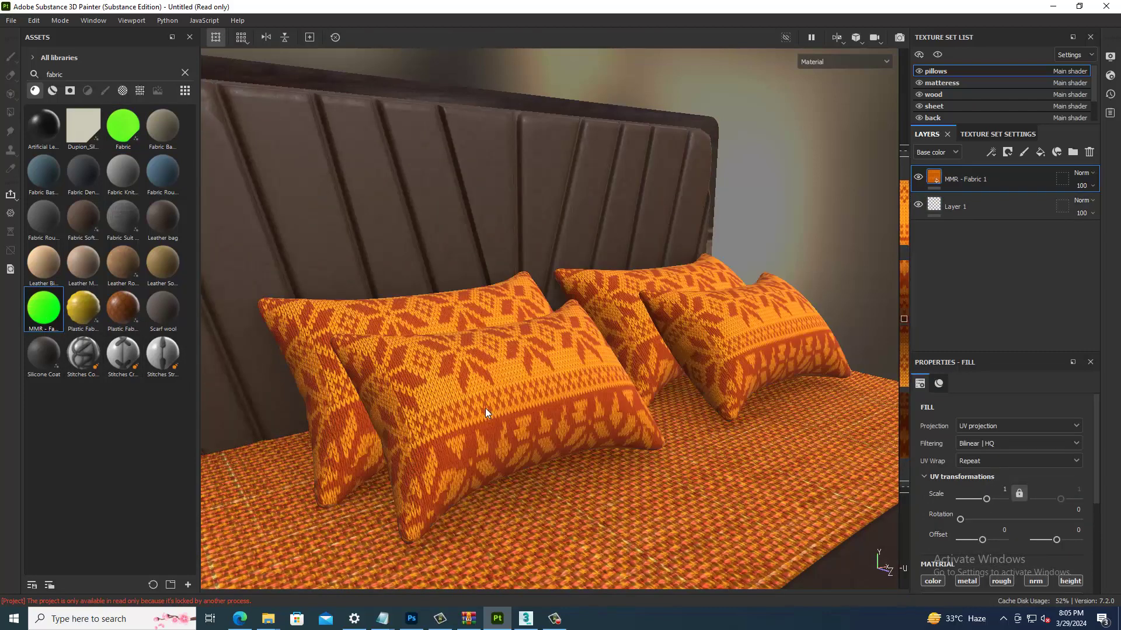
Step: Set the pillow fabric's UV Scale to 9.04
drag(990, 497, 989, 500)
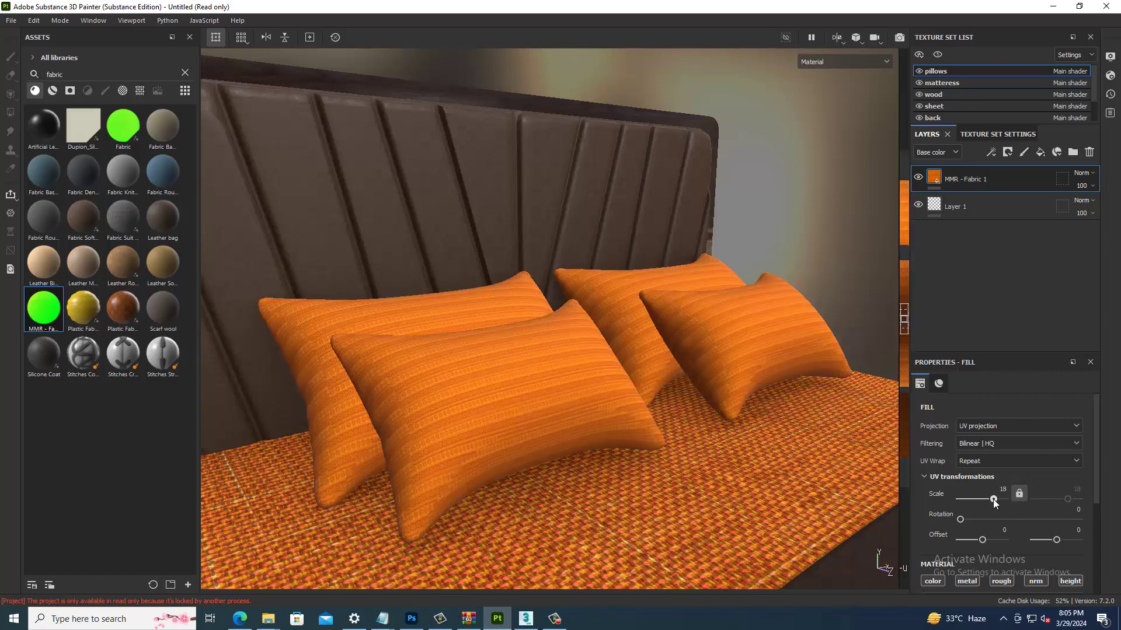
alt+drag(654, 452, 1051, 565)
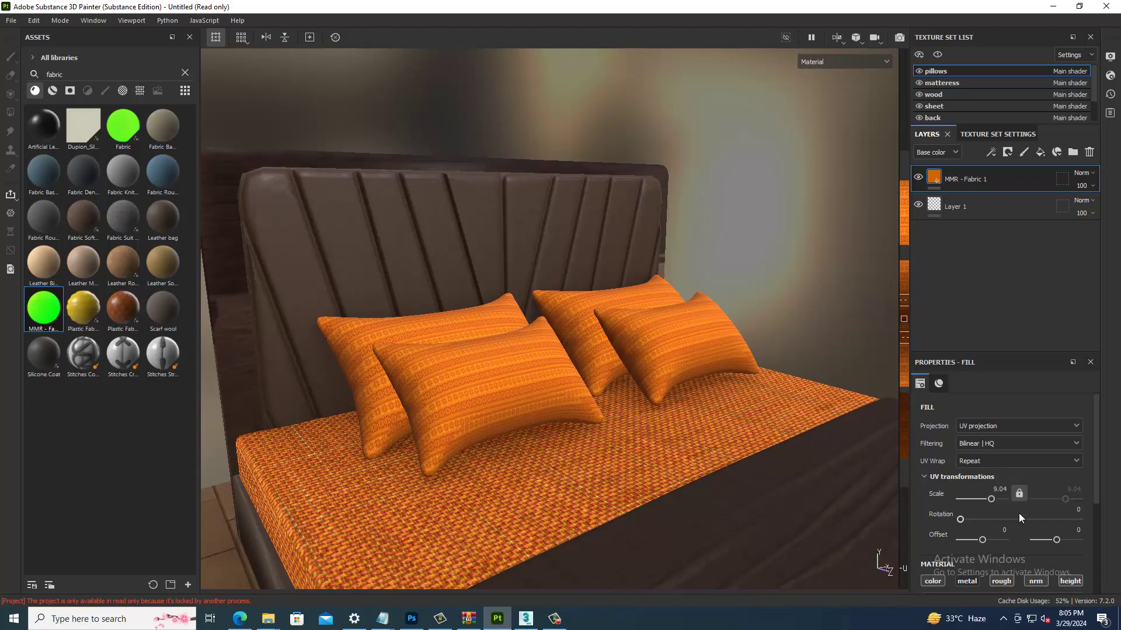
scroll(1020, 513, down, 3)
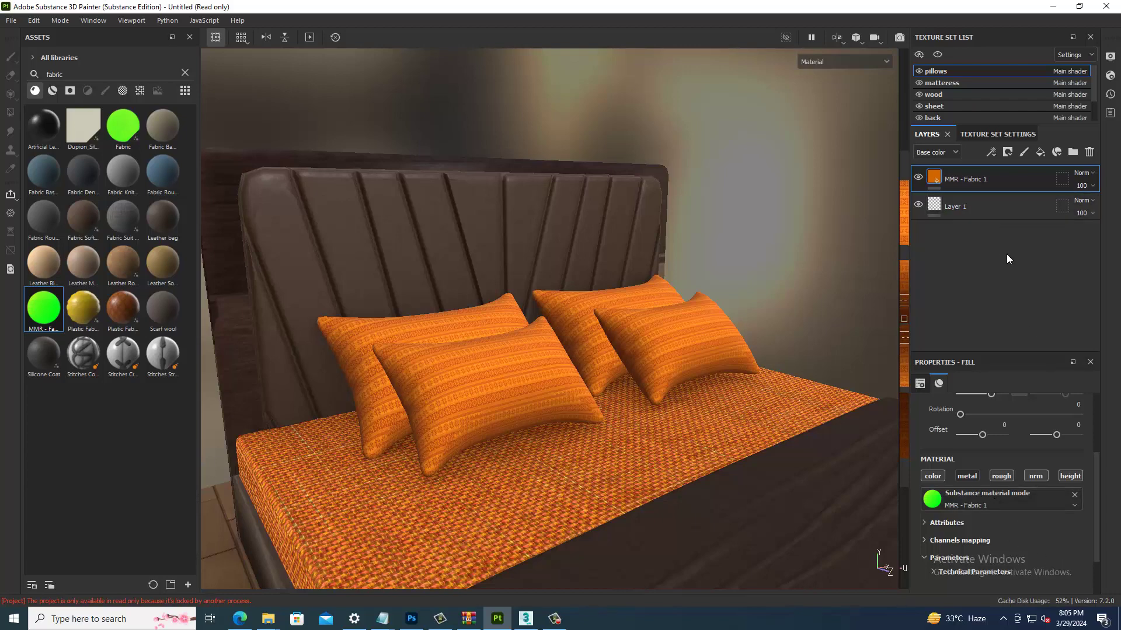
alt+drag(642, 471, 513, 356)
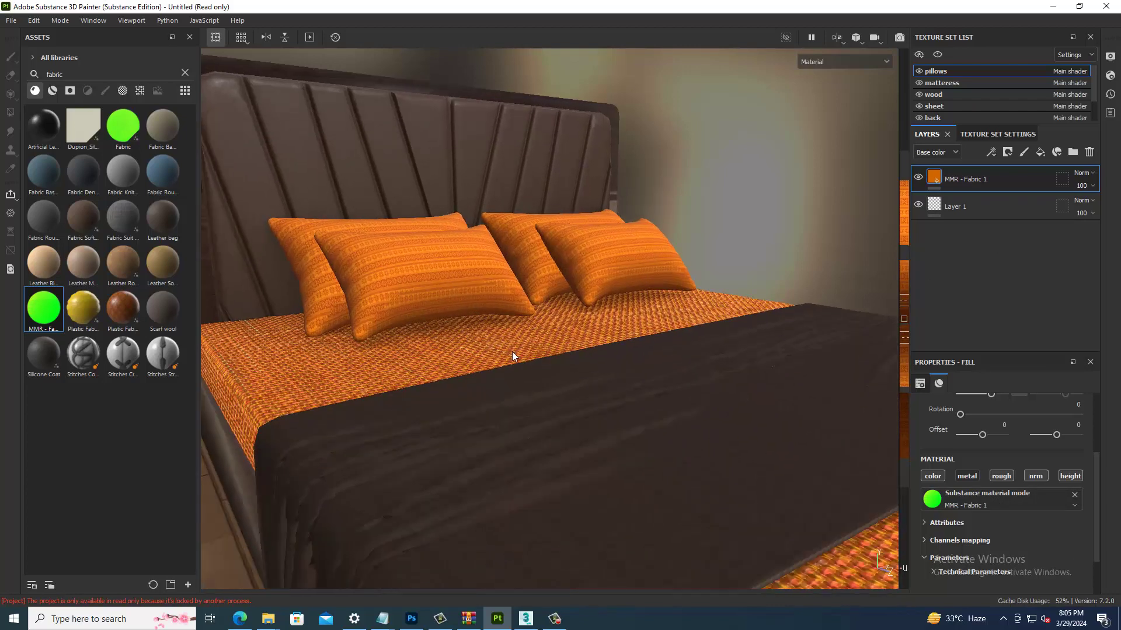
click(948, 85)
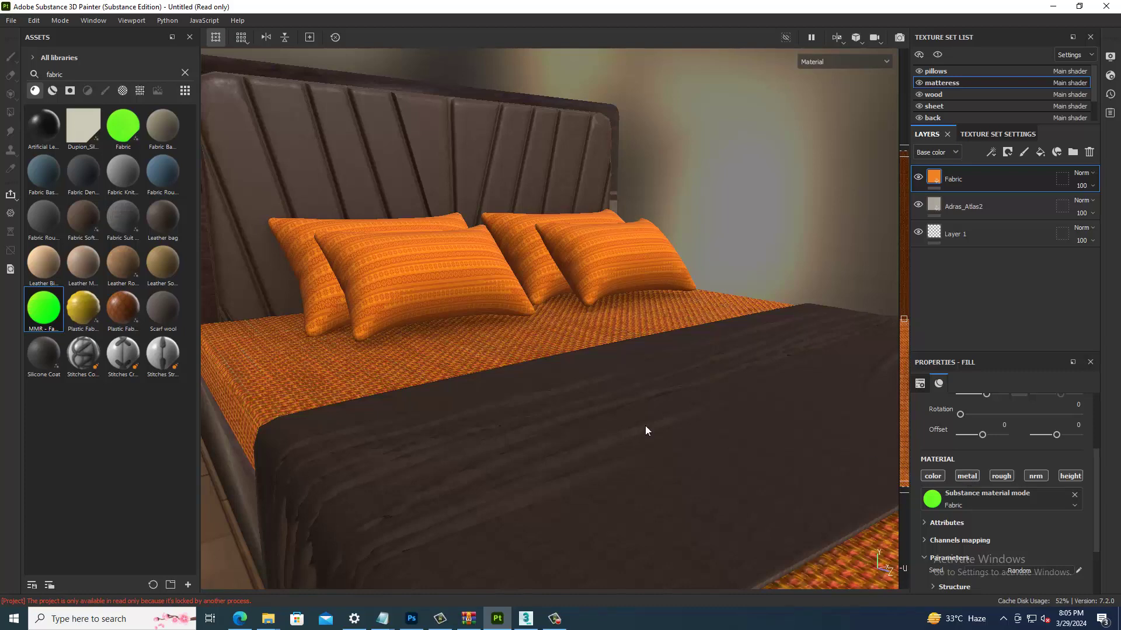
alt+drag(646, 426, 469, 388)
scroll(670, 500, down, 3)
mouse_move(674, 511)
alt+mouse_down()
mouse_move(415, 274)
mouse_move(670, 370)
mouse_move(461, 262)
alt+mouse_up()
alt+drag(388, 216, 707, 463)
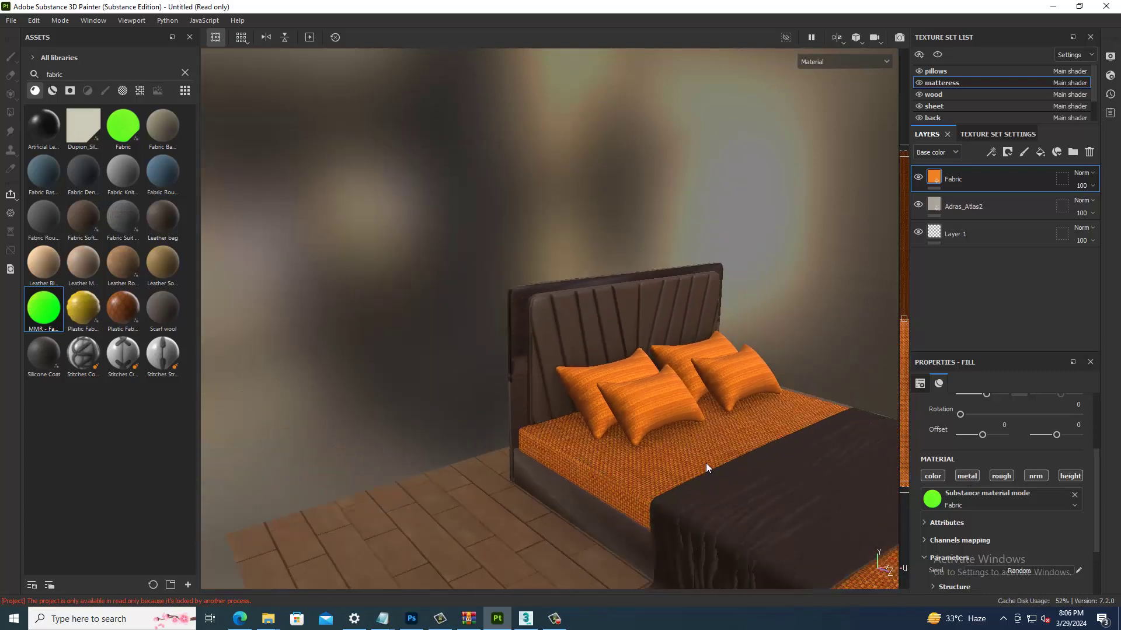
mouse_move(437, 275)
alt+mouse_down()
mouse_move(672, 452)
mouse_move(584, 554)
alt+mouse_up()
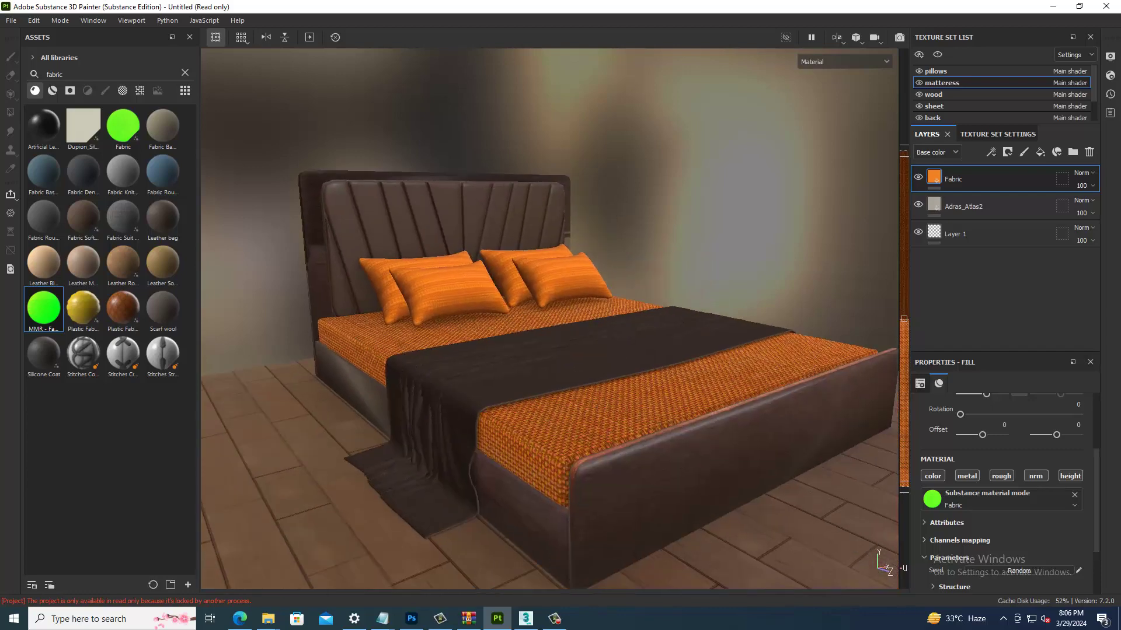
click(555, 619)
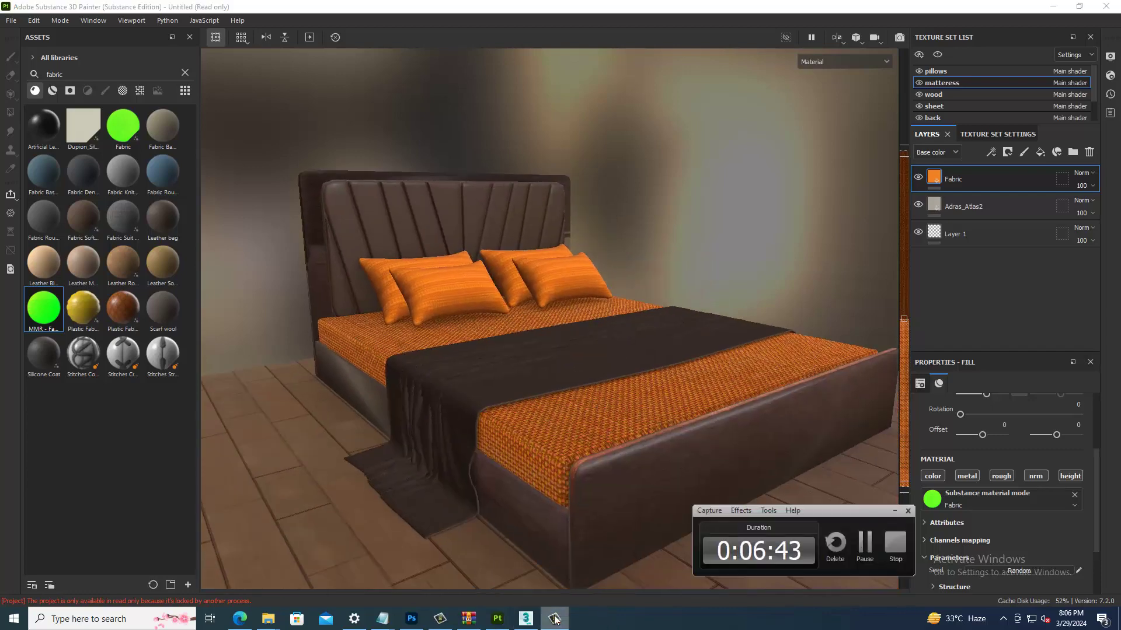
click(554, 618)
scroll(625, 425, up, 3)
scroll(555, 345, up, 2)
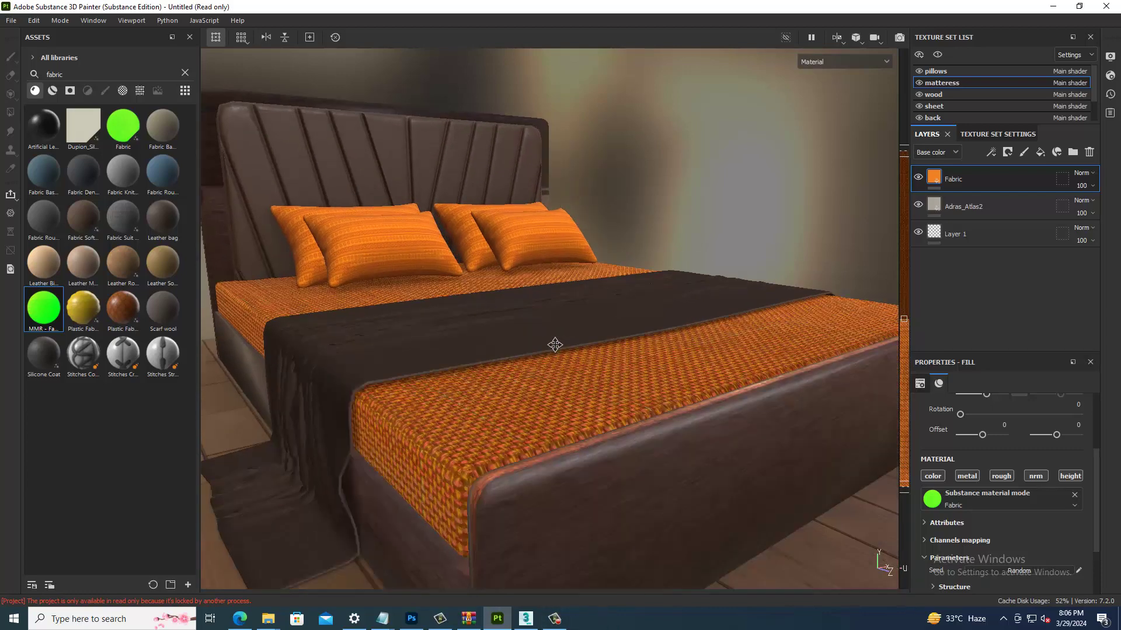
scroll(554, 345, up, 2)
scroll(523, 391, up, 2)
scroll(494, 456, up, 2)
scroll(672, 346, up, 2)
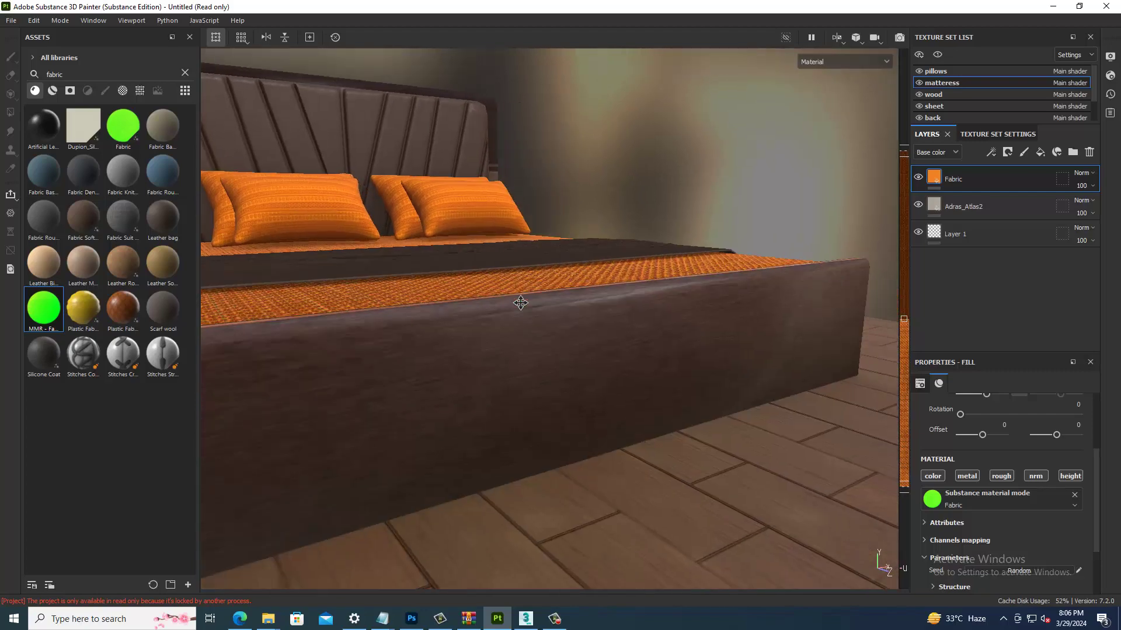
alt+drag(520, 302, 538, 409)
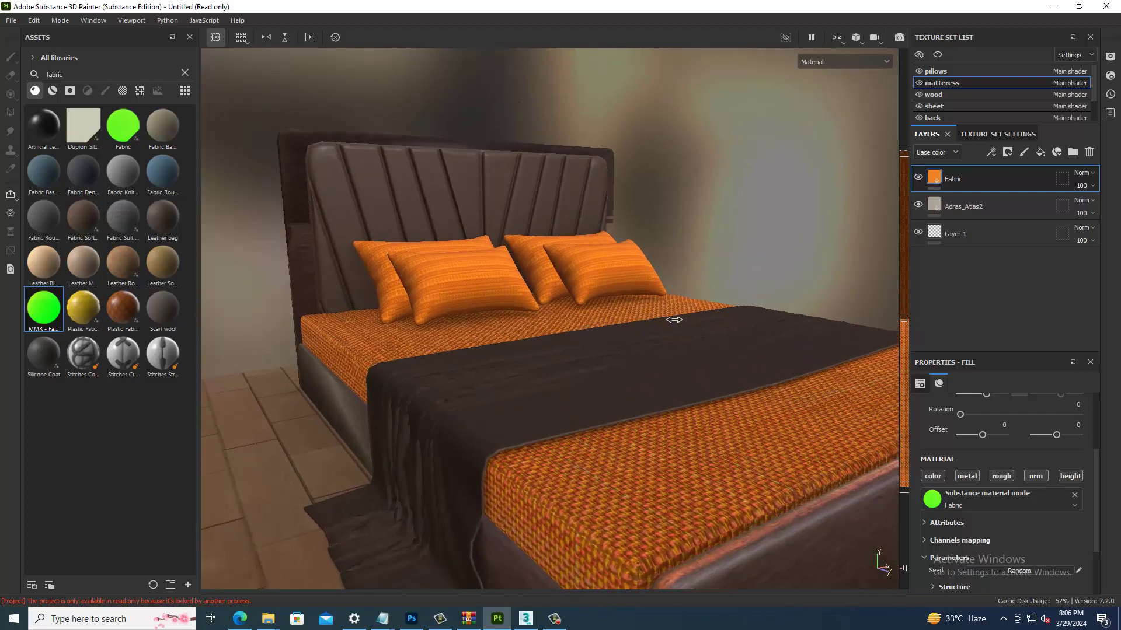
mouse_move(673, 320)
shift+right_down()
mouse_move(597, 313)
mouse_move(614, 319)
shift+right_up()
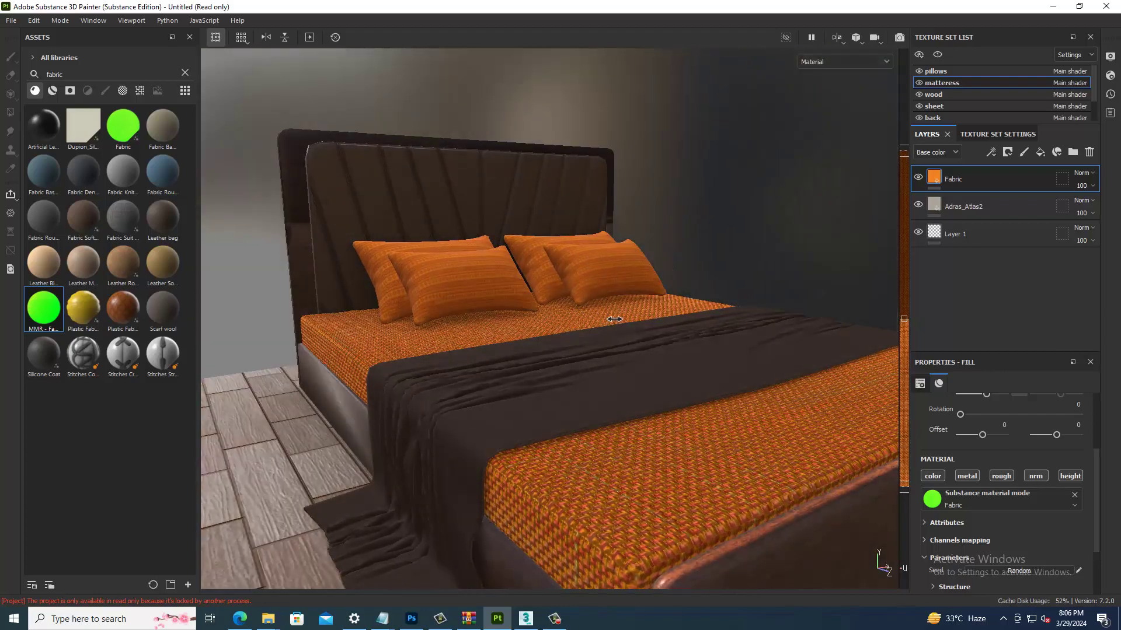
scroll(503, 328, up, 5)
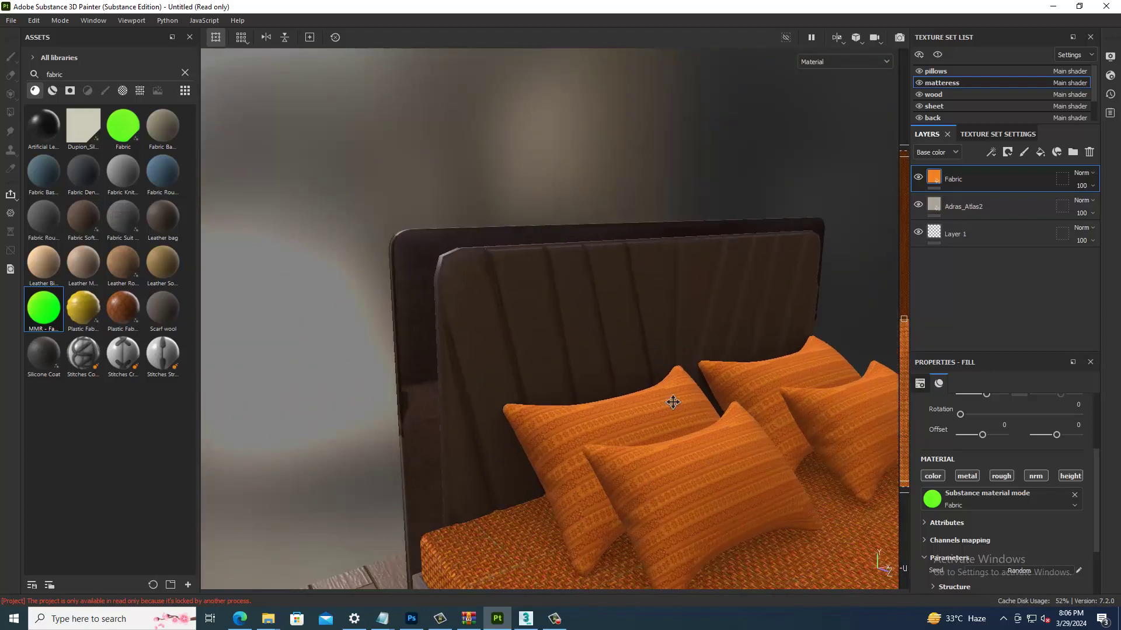
alt+middle_drag(670, 400, 388, 202)
mouse_move(389, 202)
alt+mouse_down()
mouse_move(437, 269)
mouse_move(613, 389)
mouse_move(660, 467)
mouse_move(634, 457)
alt+mouse_up()
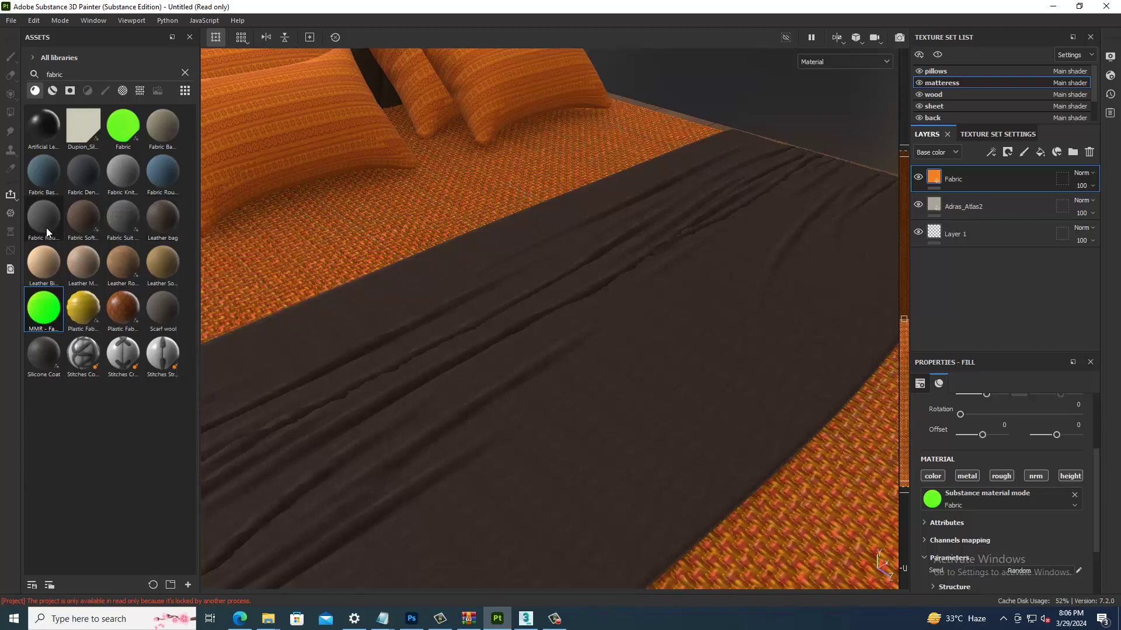
Step: Apply the Fabric Rough Aligned material over the sheet's denim
drag(47, 227, 628, 407)
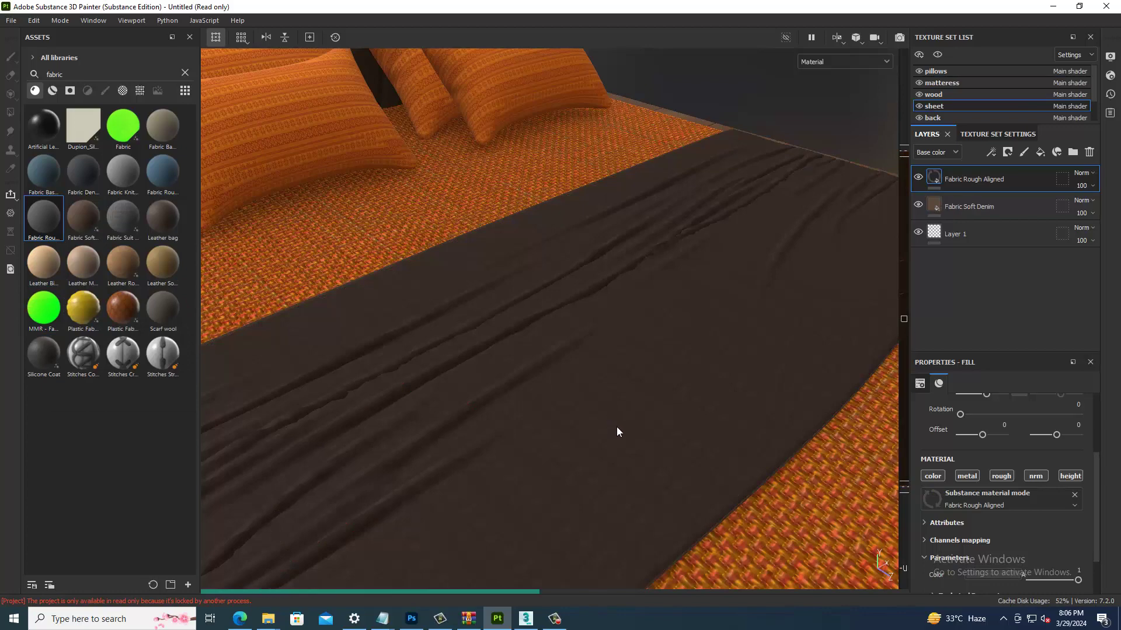
scroll(601, 449, up, 2)
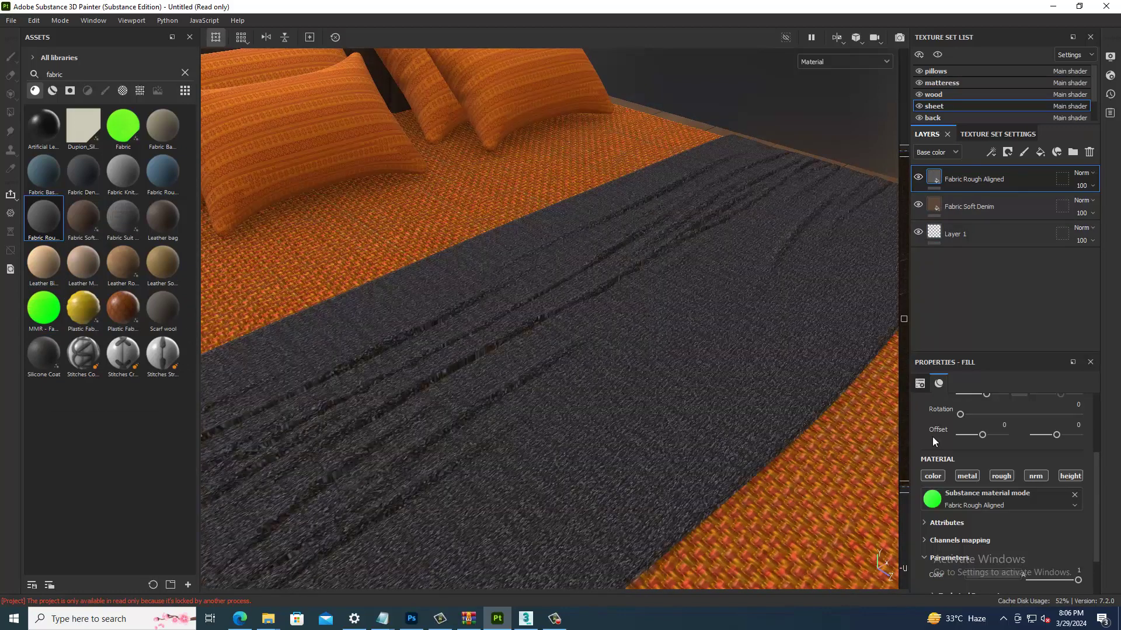
scroll(986, 453, up, 3)
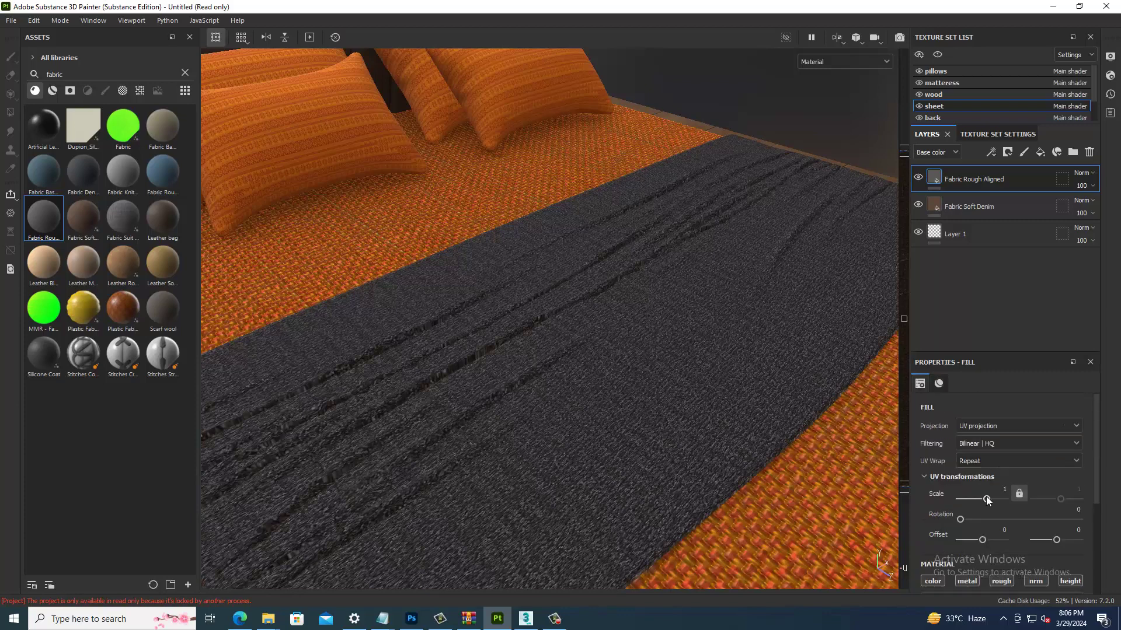
Step: Raise the Fabric Rough Aligned UV Scale to 4.74
drag(986, 496, 990, 500)
scroll(626, 443, down, 3)
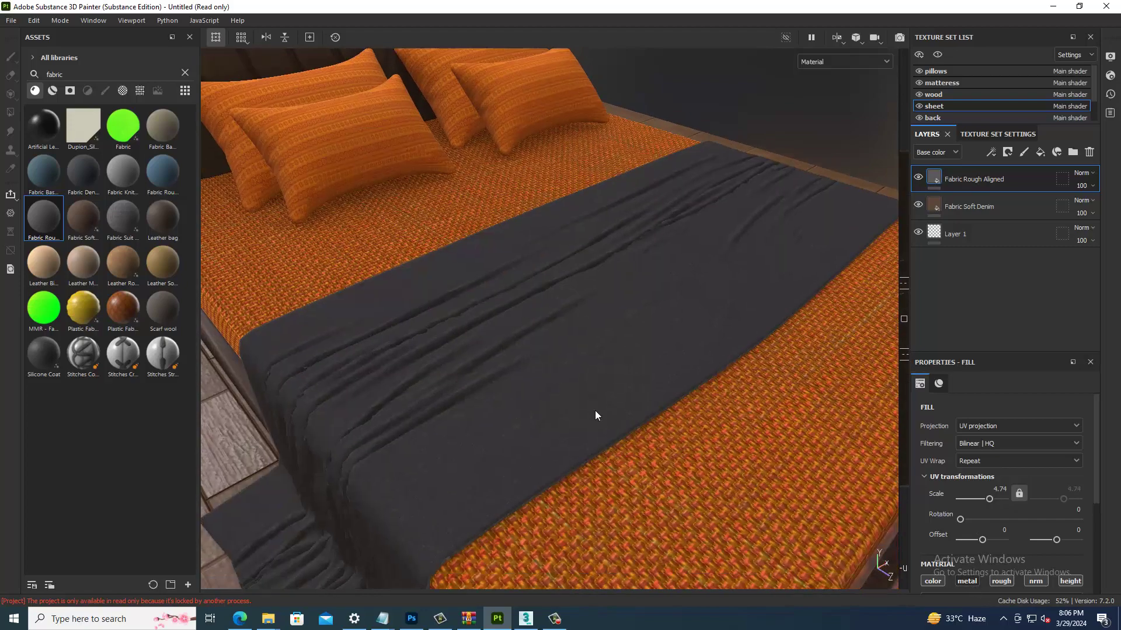
mouse_move(594, 411)
alt+mouse_down()
mouse_move(582, 376)
mouse_move(640, 420)
mouse_move(685, 482)
alt+mouse_up()
mouse_move(560, 370)
alt+mouse_down()
mouse_move(475, 323)
mouse_move(413, 427)
mouse_move(548, 391)
mouse_move(687, 405)
mouse_move(467, 401)
mouse_move(824, 420)
alt+mouse_up()
mouse_move(637, 302)
alt+mouse_down()
mouse_move(676, 387)
mouse_move(408, 412)
mouse_move(207, 139)
alt+mouse_up()
Step: Search 'wood', filter to Smart Materials and apply Wood Ship Hull Old to the bed frame
click(183, 75)
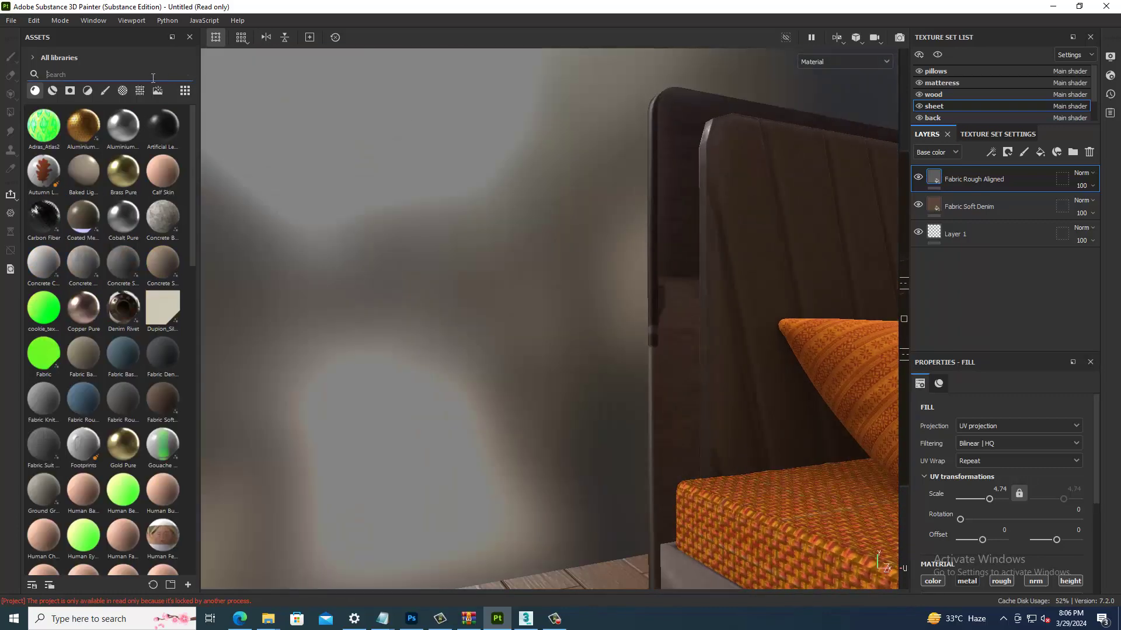
text(wood)
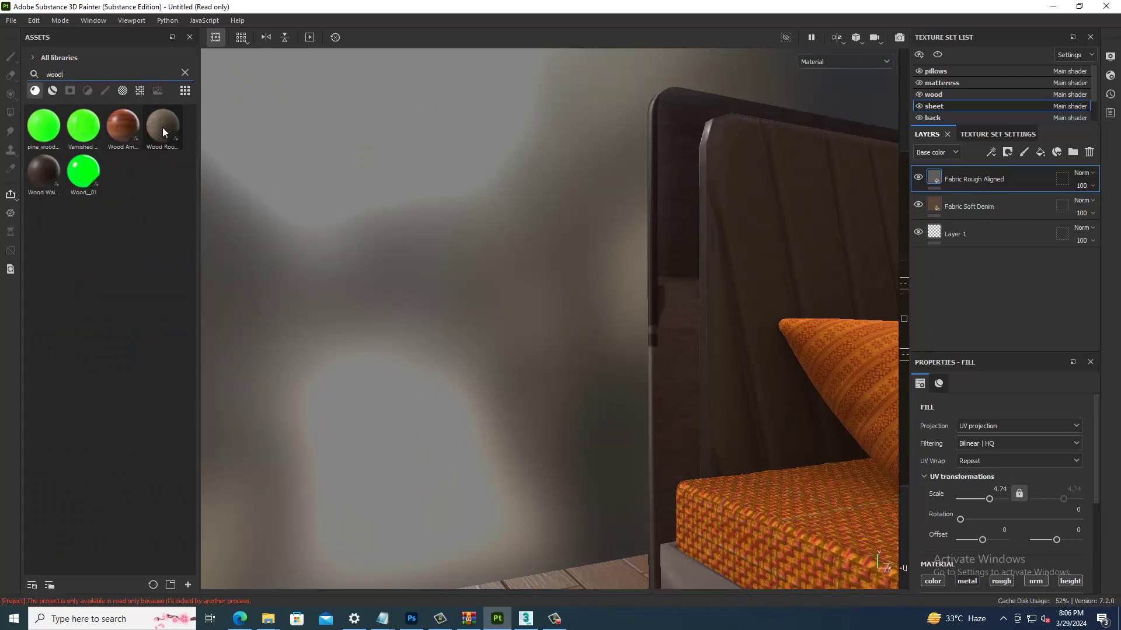
mouse_move(43, 172)
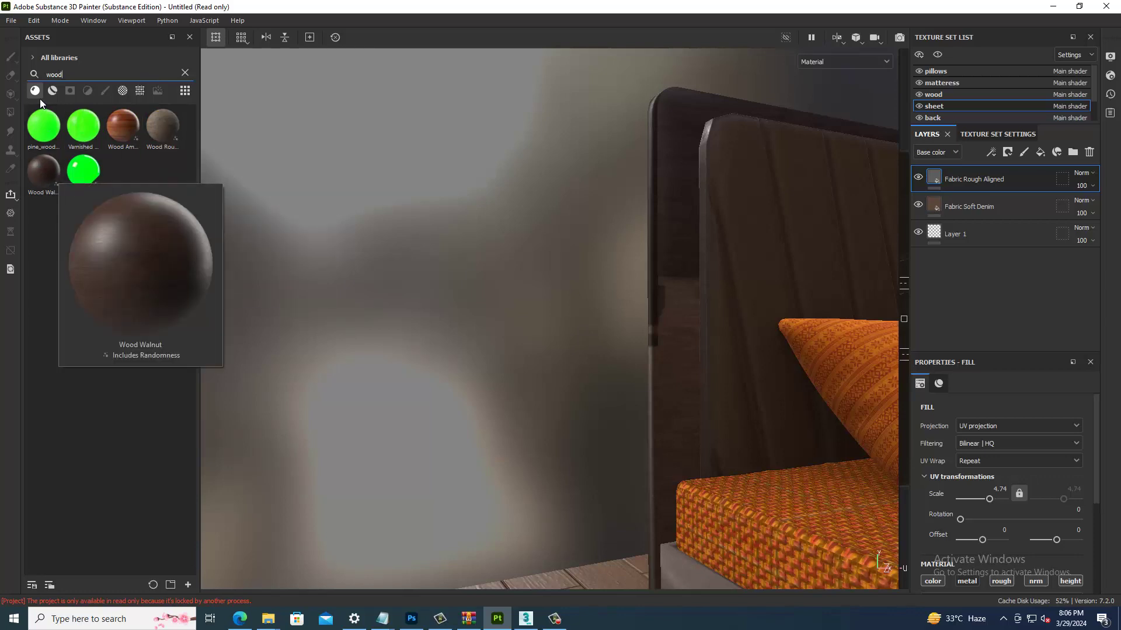
click(52, 91)
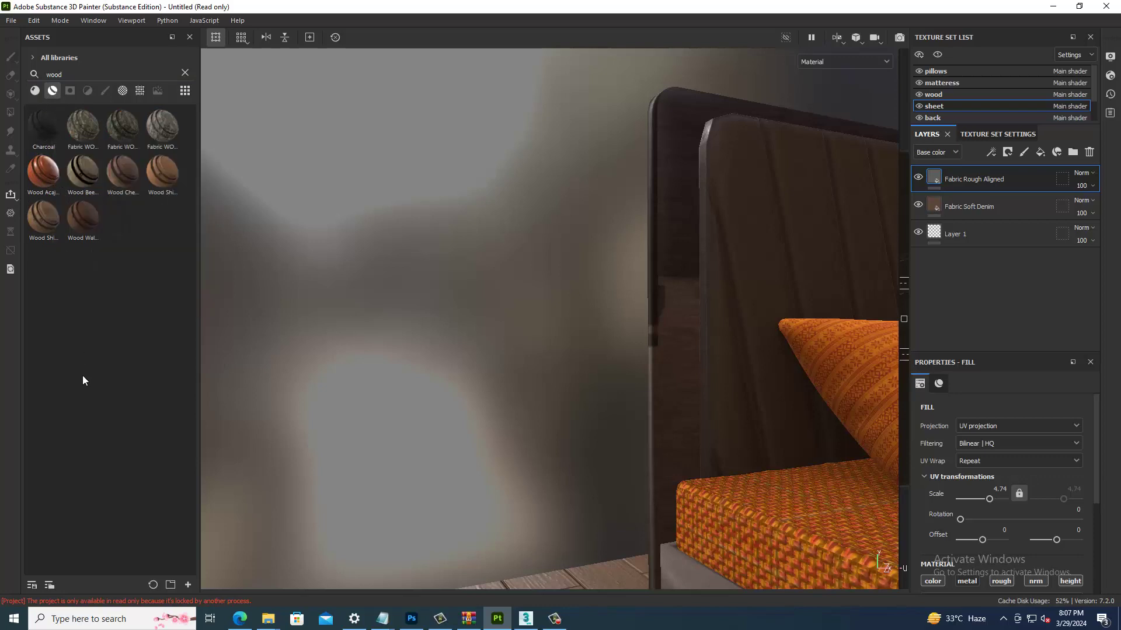
click(47, 221)
mouse_move(47, 219)
mouse_down()
mouse_move(767, 462)
mouse_move(658, 395)
mouse_up()
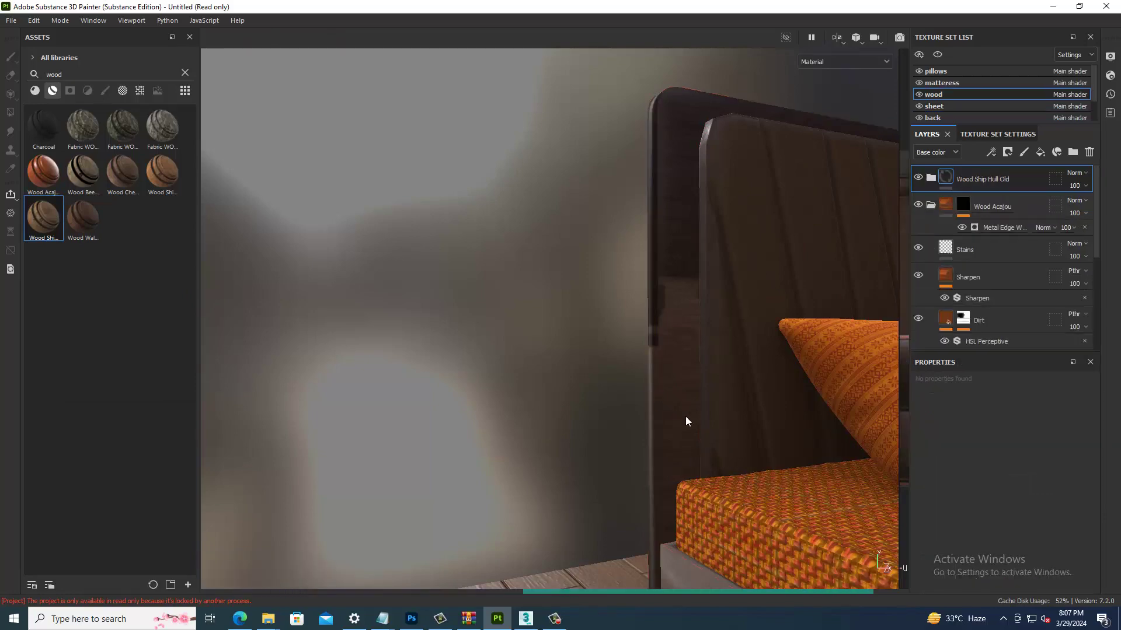
Step: Toggle the Wood Ship Hull Old layer's visibility to compare the frame
alt+drag(638, 427, 511, 478)
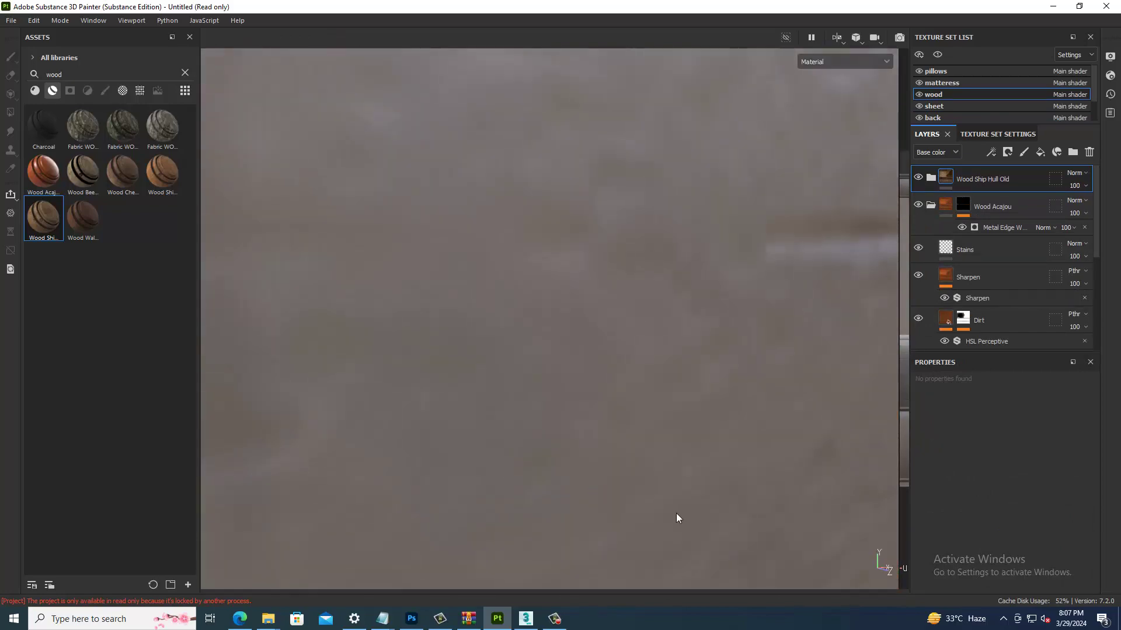
scroll(676, 513, down, 5)
scroll(659, 501, down, 3)
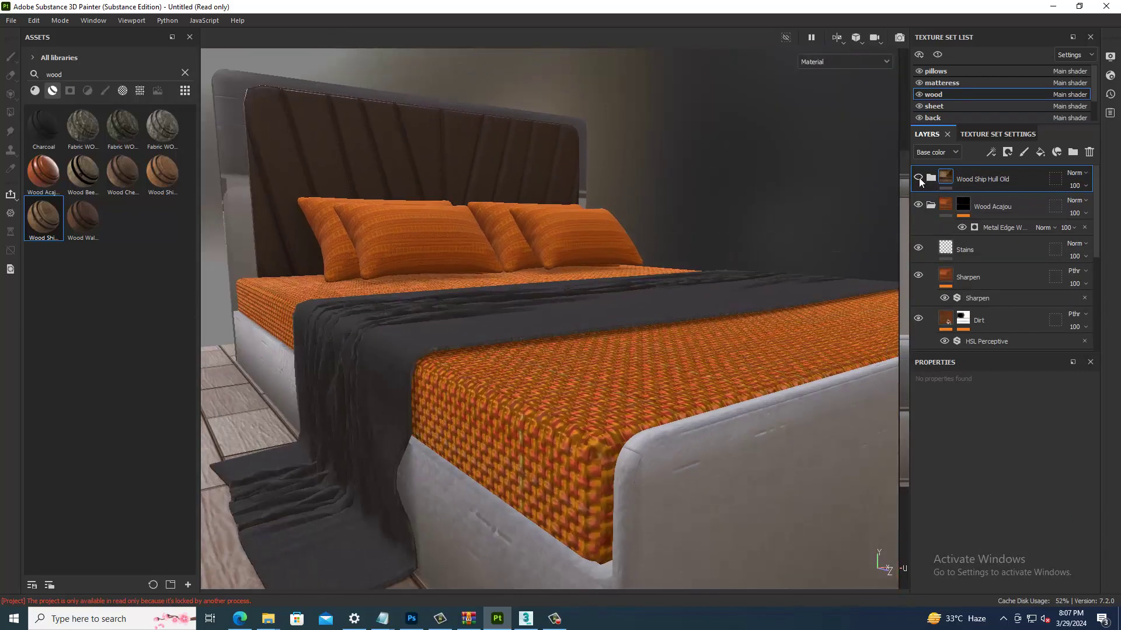
click(918, 178)
Step: Orbit around the mattress side and back to a close front view of the bed
mouse_move(593, 415)
alt+mouse_down()
mouse_move(492, 430)
mouse_move(689, 390)
alt+mouse_up()
scroll(689, 390, up, 3)
scroll(585, 436, up, 2)
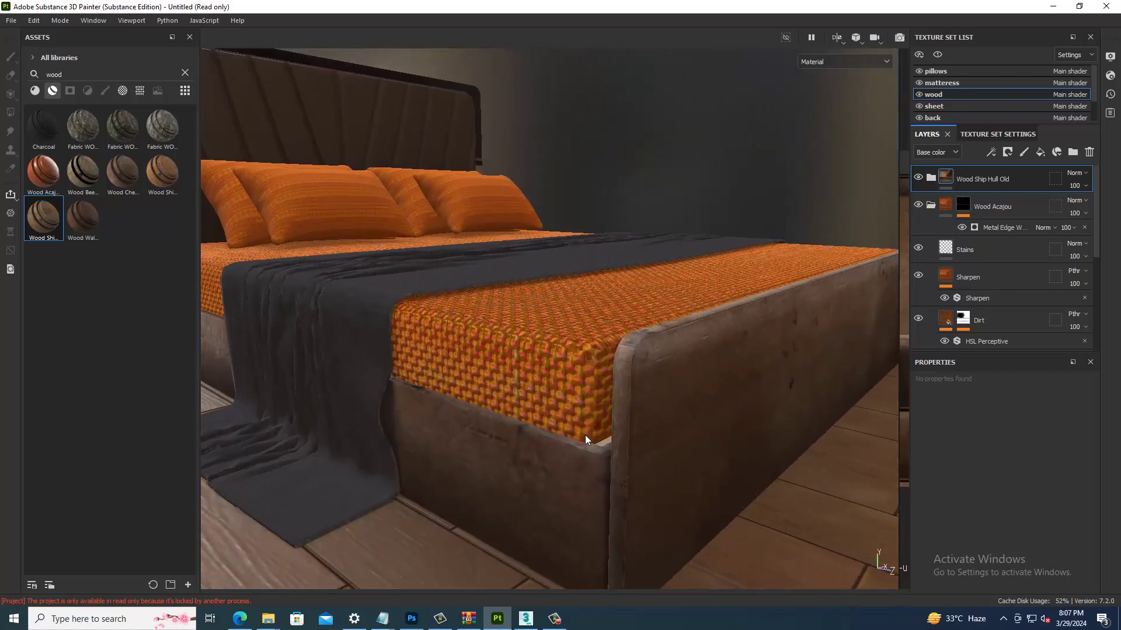
scroll(701, 420, up, 2)
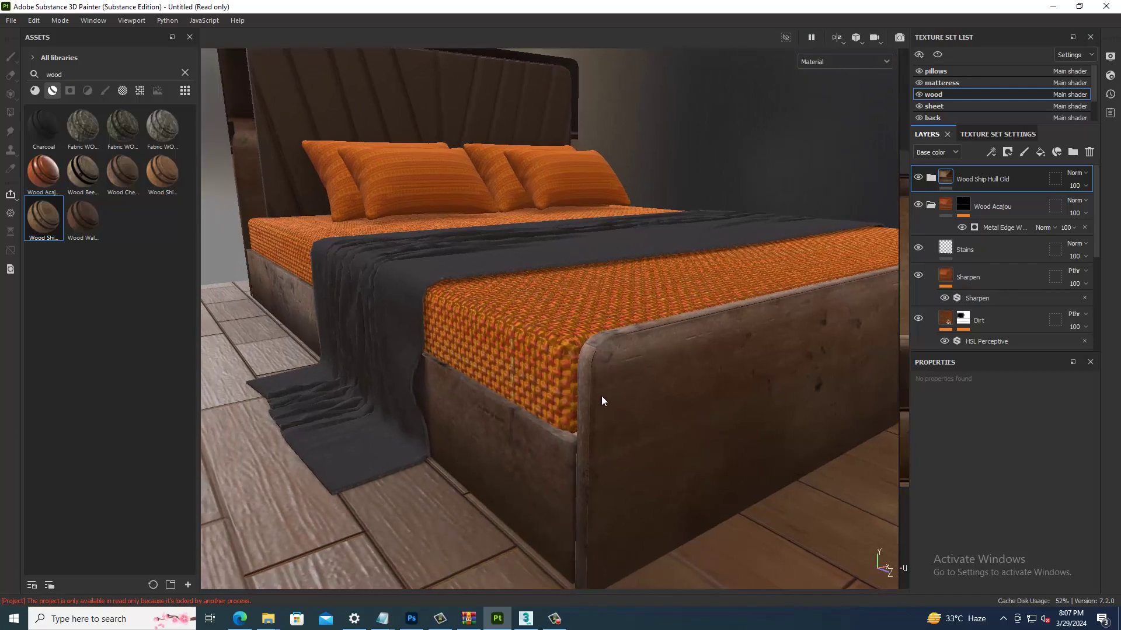
scroll(601, 397, down, 3)
mouse_move(602, 397)
alt+mouse_down()
mouse_move(579, 352)
mouse_move(481, 408)
mouse_move(738, 426)
mouse_move(678, 395)
mouse_move(576, 412)
mouse_move(765, 387)
alt+mouse_up()
scroll(579, 351, up, 4)
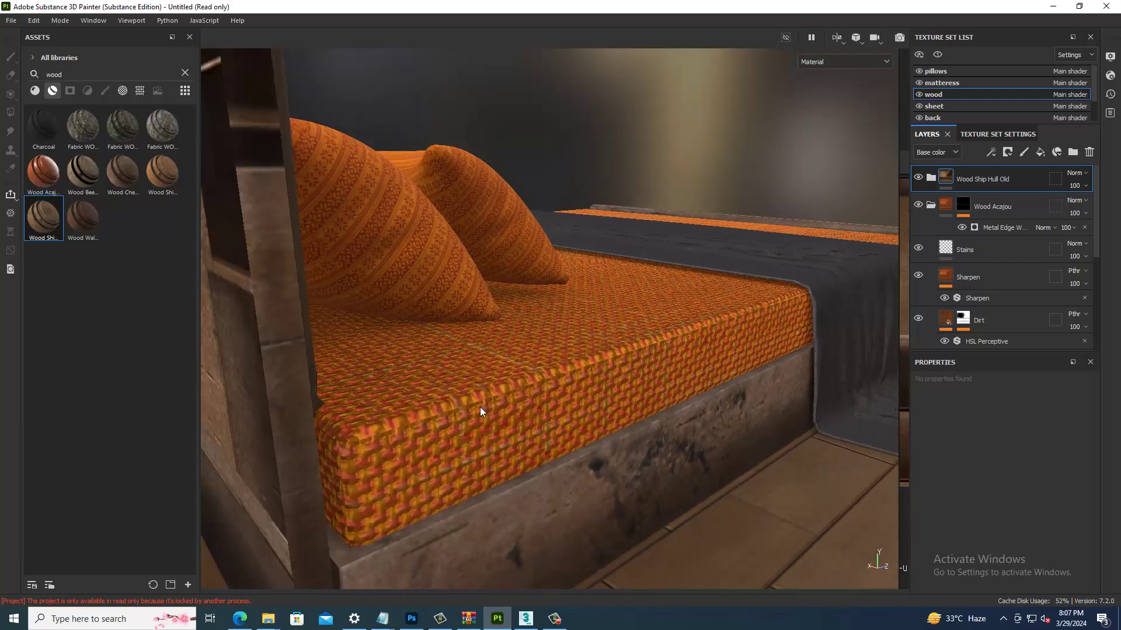
scroll(575, 396, down, 3)
scroll(808, 362, up, 2)
alt+middle_drag(808, 362, 520, 349)
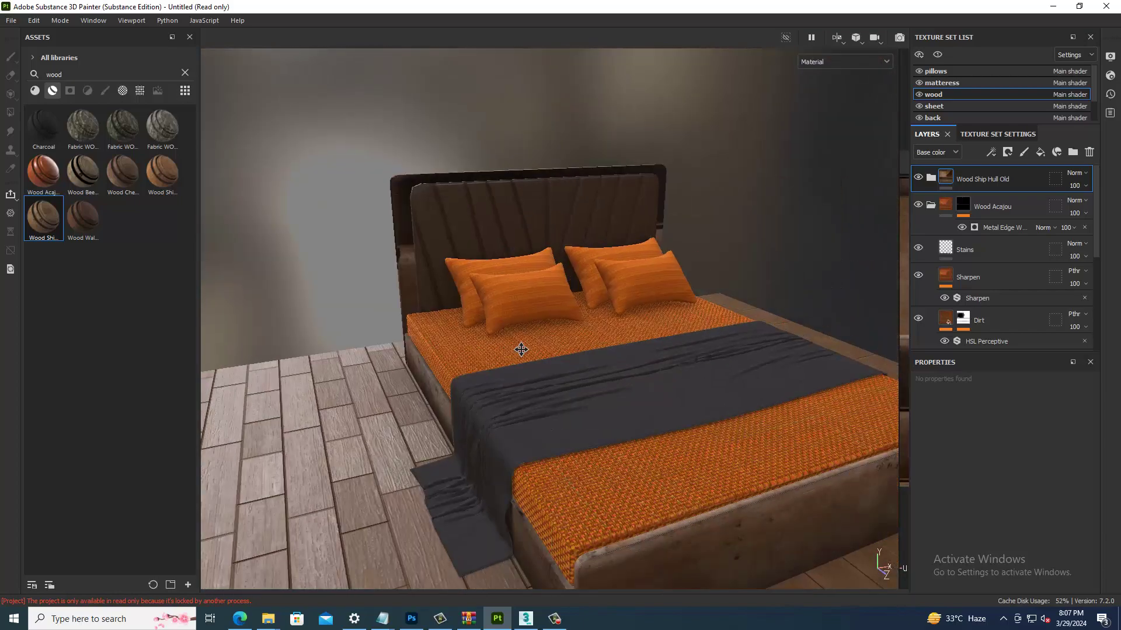
alt+drag(521, 349, 563, 370)
Step: In Display Settings, rotate the environment lighting
click(1110, 56)
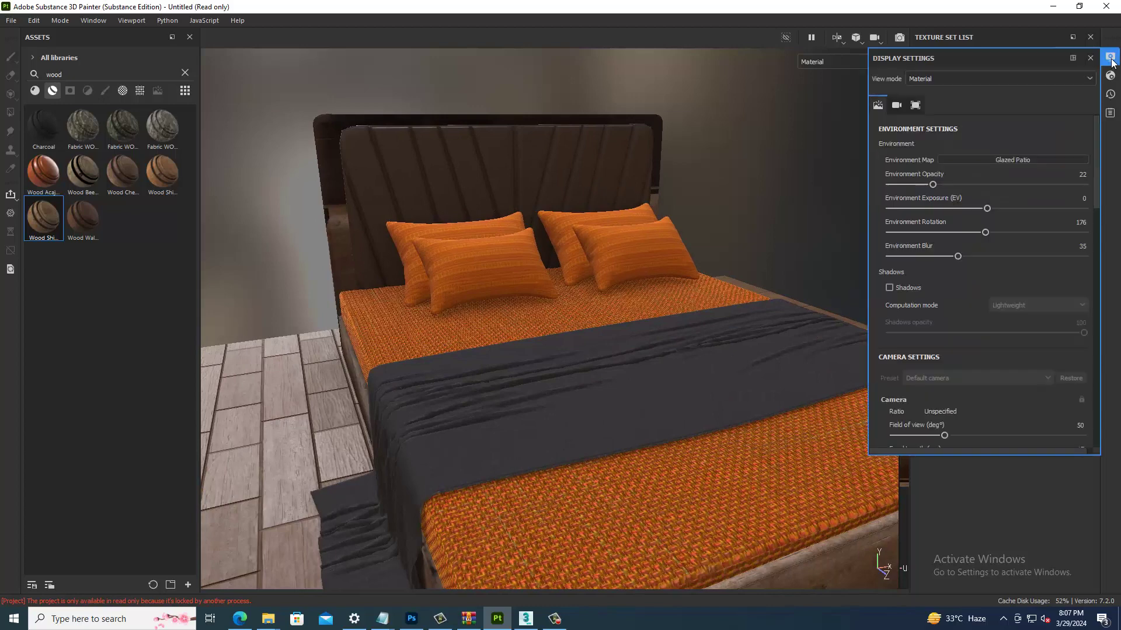
click(1016, 158)
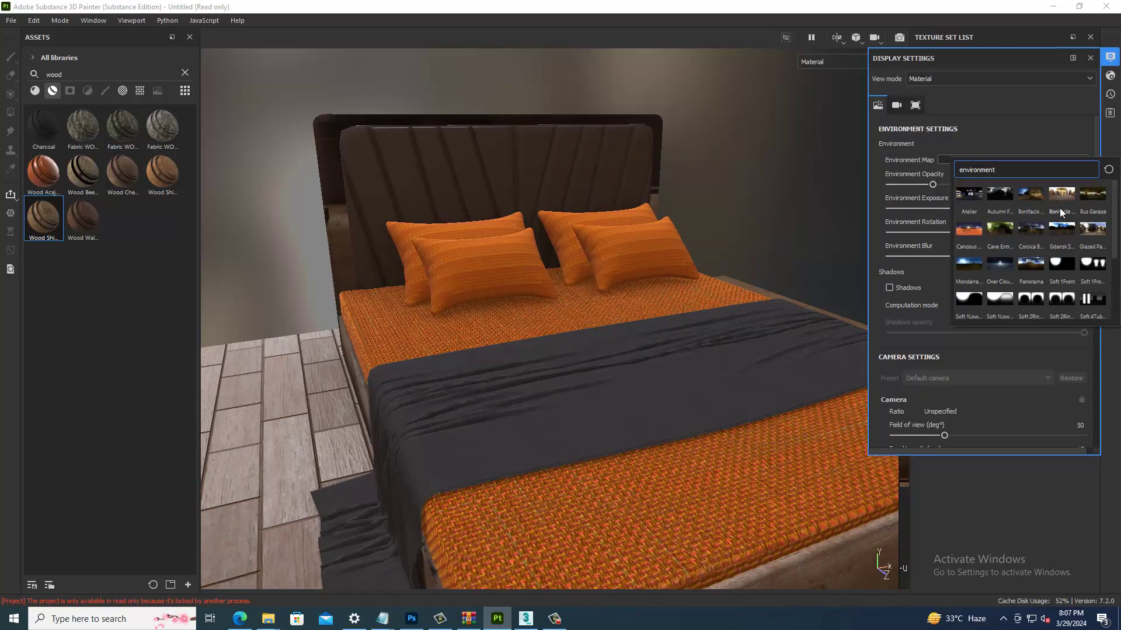
key(Escape)
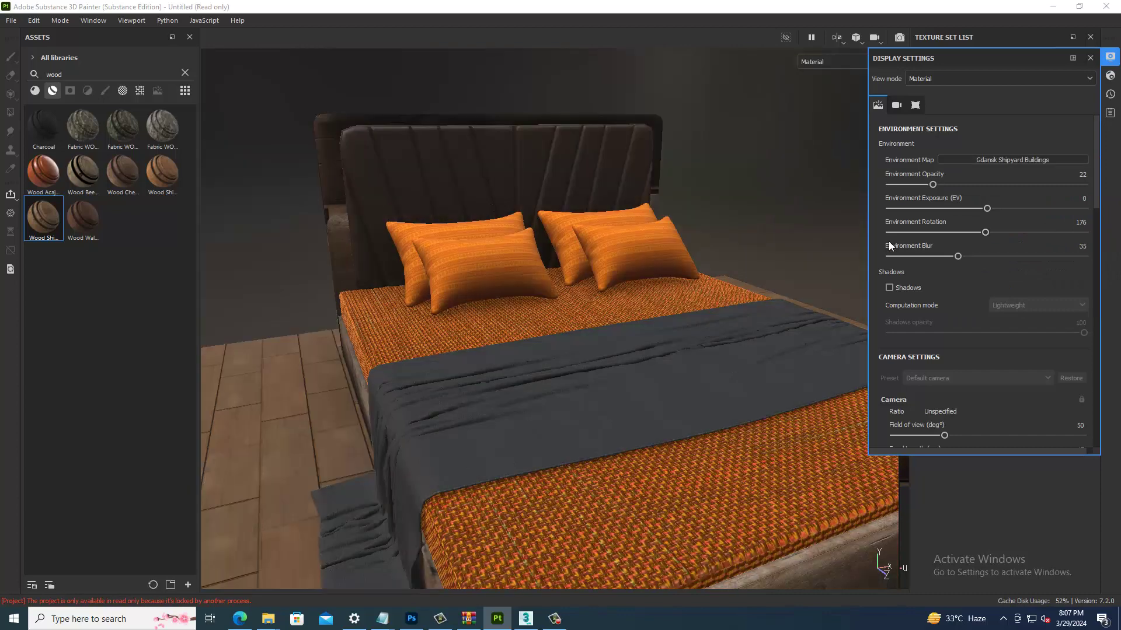
mouse_move(833, 203)
shift+right_down()
mouse_move(690, 213)
mouse_move(768, 221)
shift+right_up()
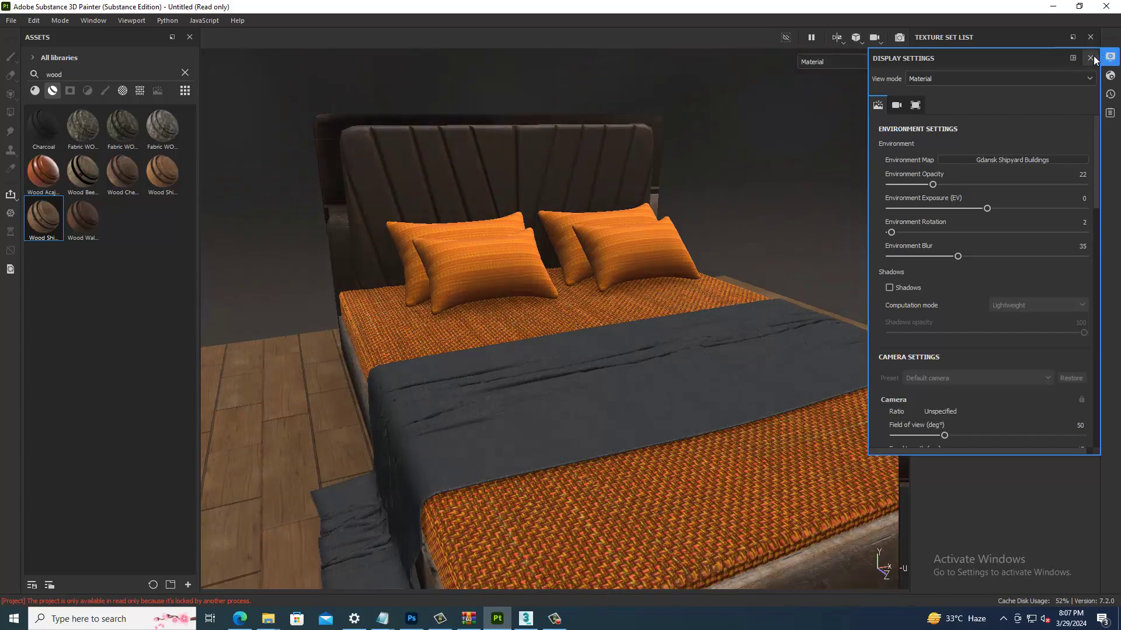
Step: Switch the environment map to Mondarrain 3, adjust its rotation and close the settings
click(1013, 160)
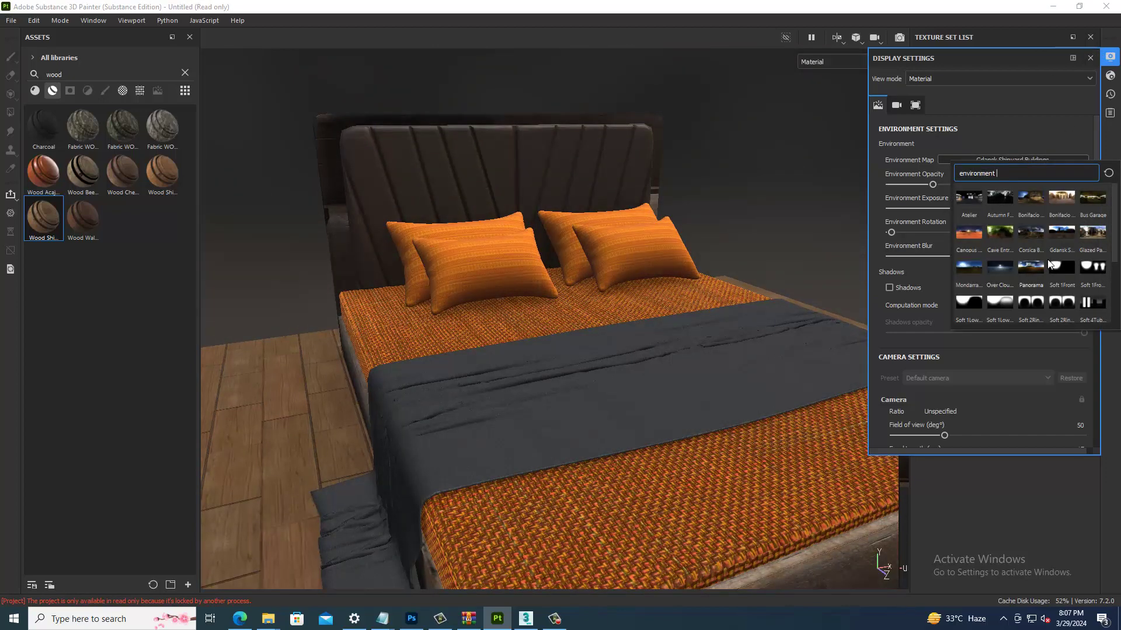
scroll(1030, 255, down, 3)
scroll(1031, 255, up, 3)
click(970, 272)
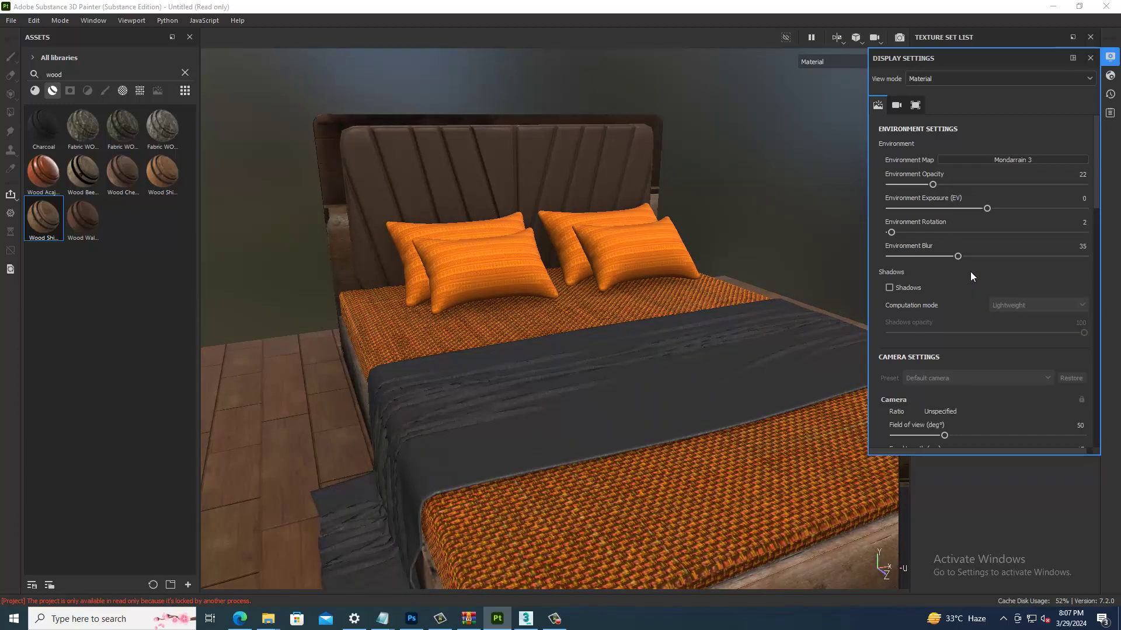
shift+right_drag(761, 193, 761, 195)
scroll(528, 353, down, 3)
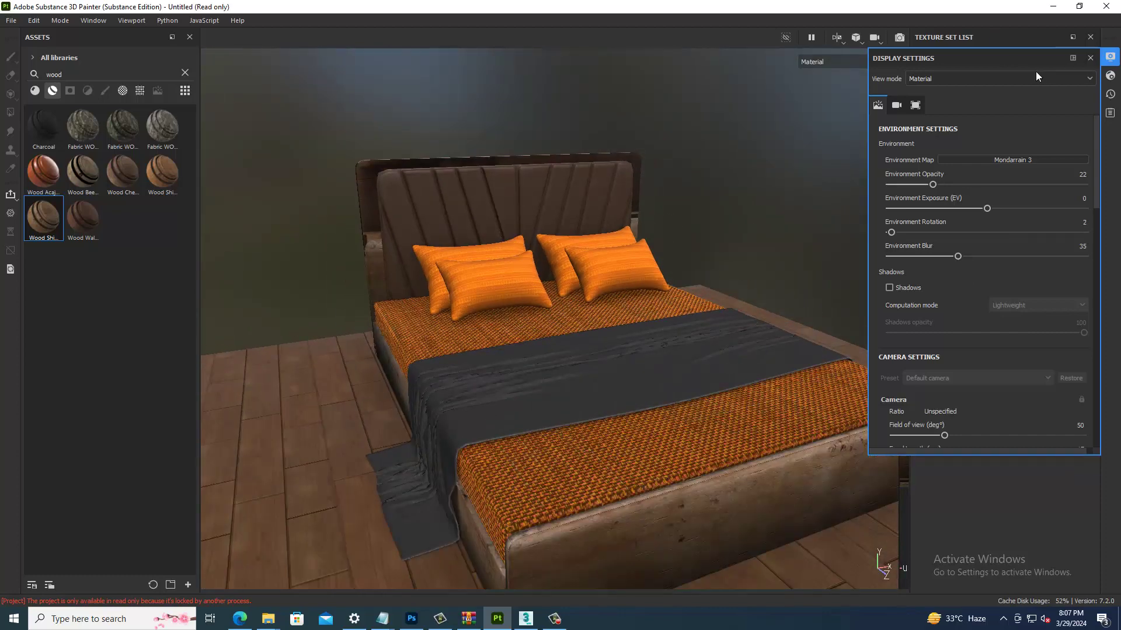
click(1099, 60)
scroll(602, 317, up, 2)
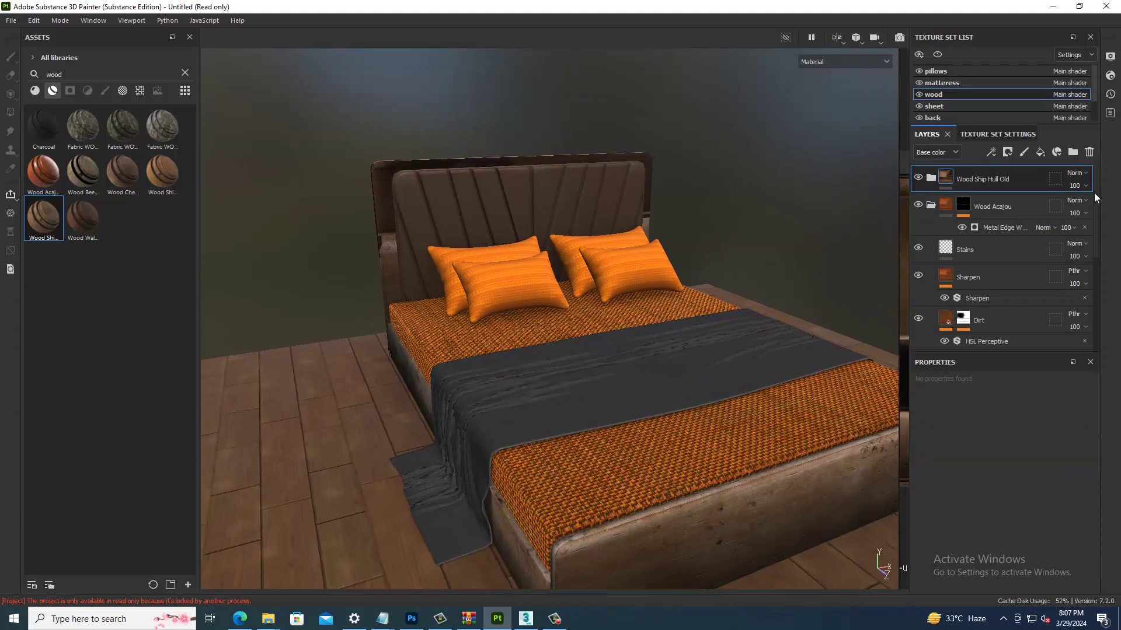
Step: On the matteress texture set, raise the fabric UV Scale past 3.69 and toggle the Fabric layer to compare
click(960, 87)
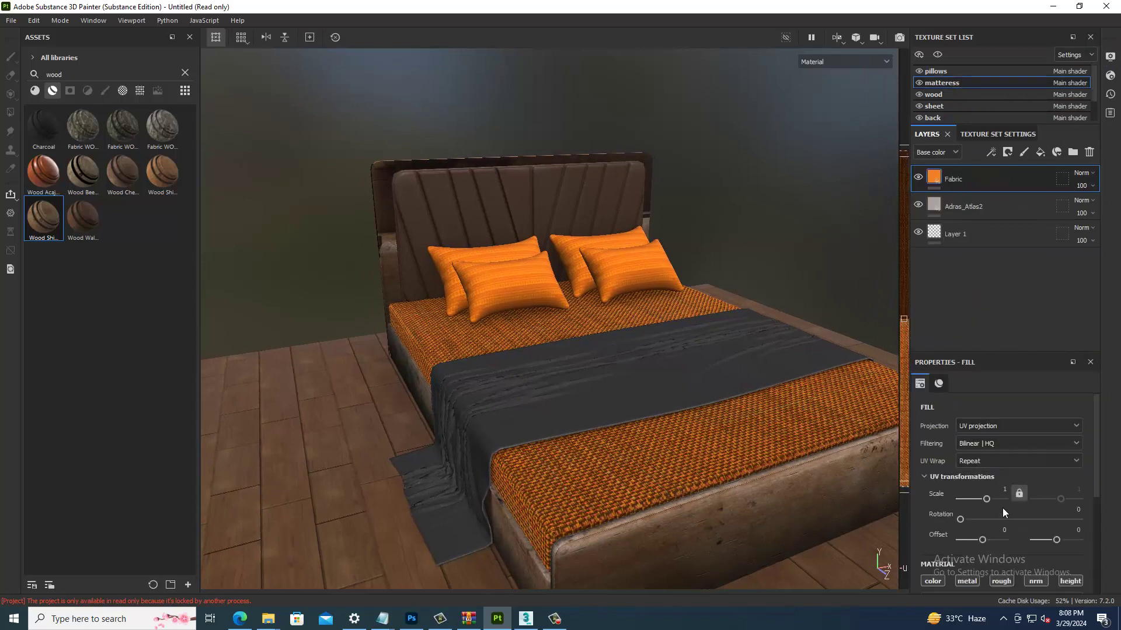
drag(985, 499, 989, 500)
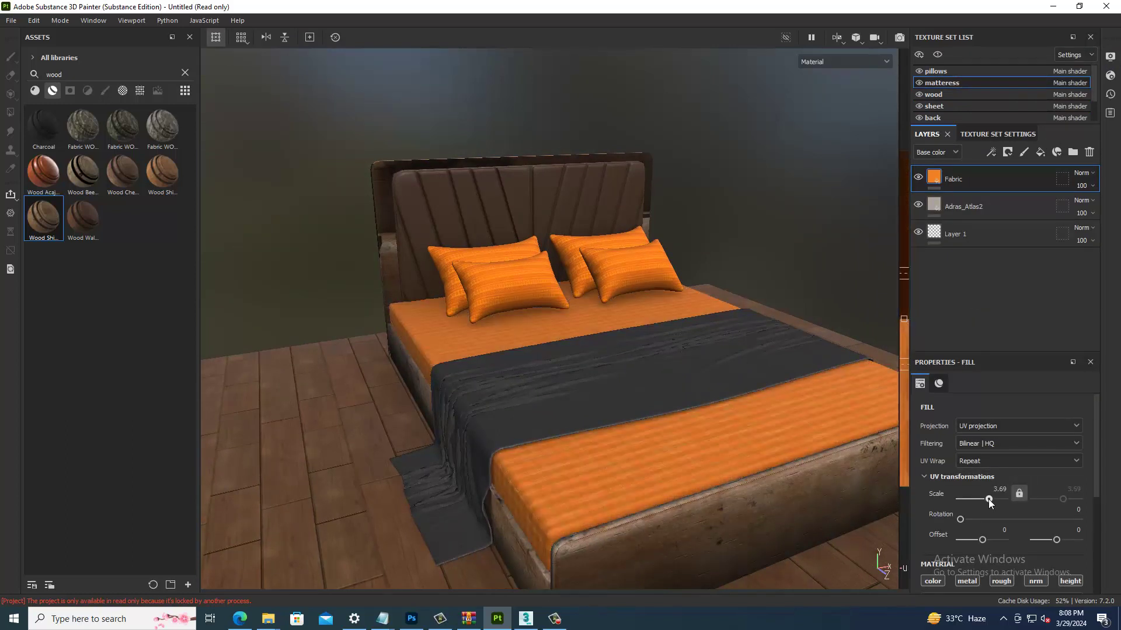
drag(988, 499, 989, 499)
scroll(628, 415, up, 2)
scroll(680, 454, up, 2)
scroll(760, 407, up, 3)
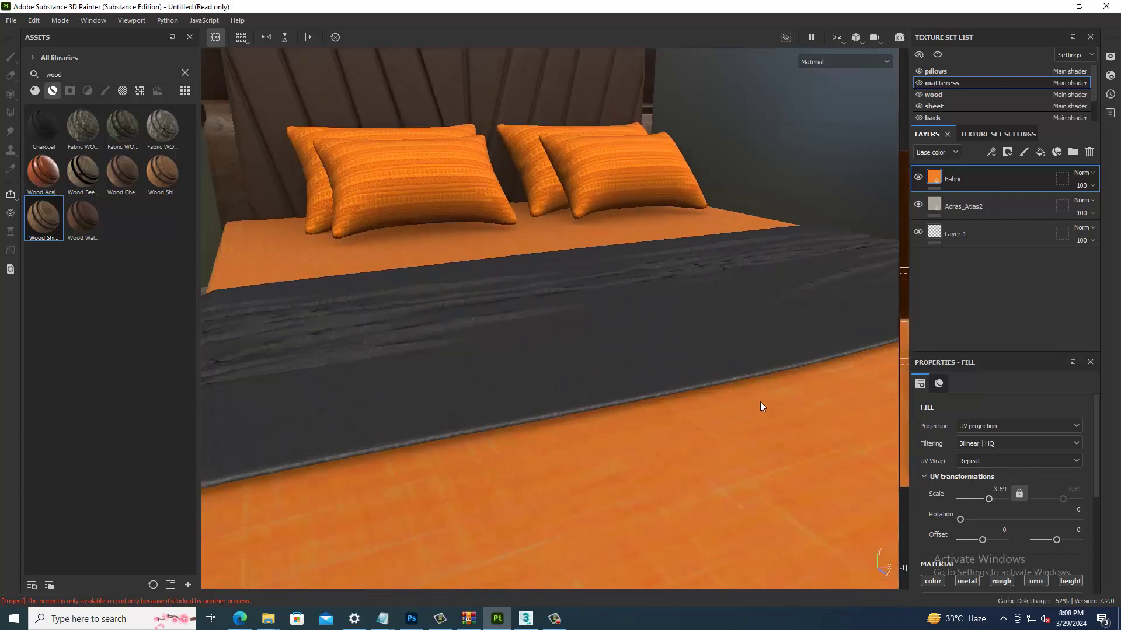
click(918, 178)
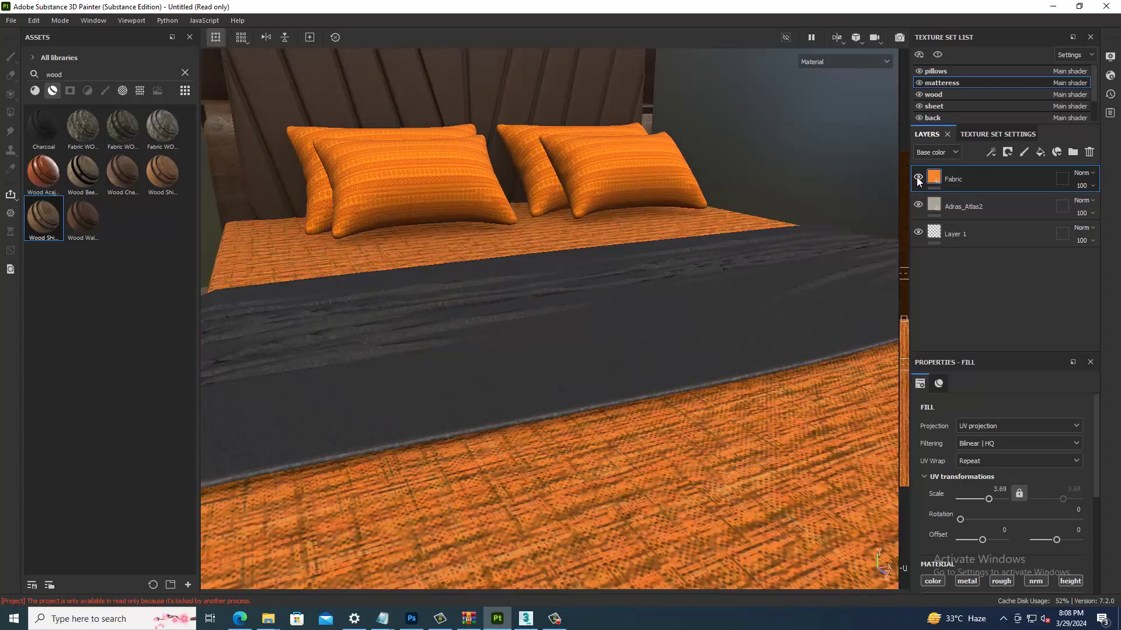
Step: Orbit and zoom to a close frontal view of the headboard and pillows
scroll(789, 356, down, 3)
scroll(792, 364, down, 1)
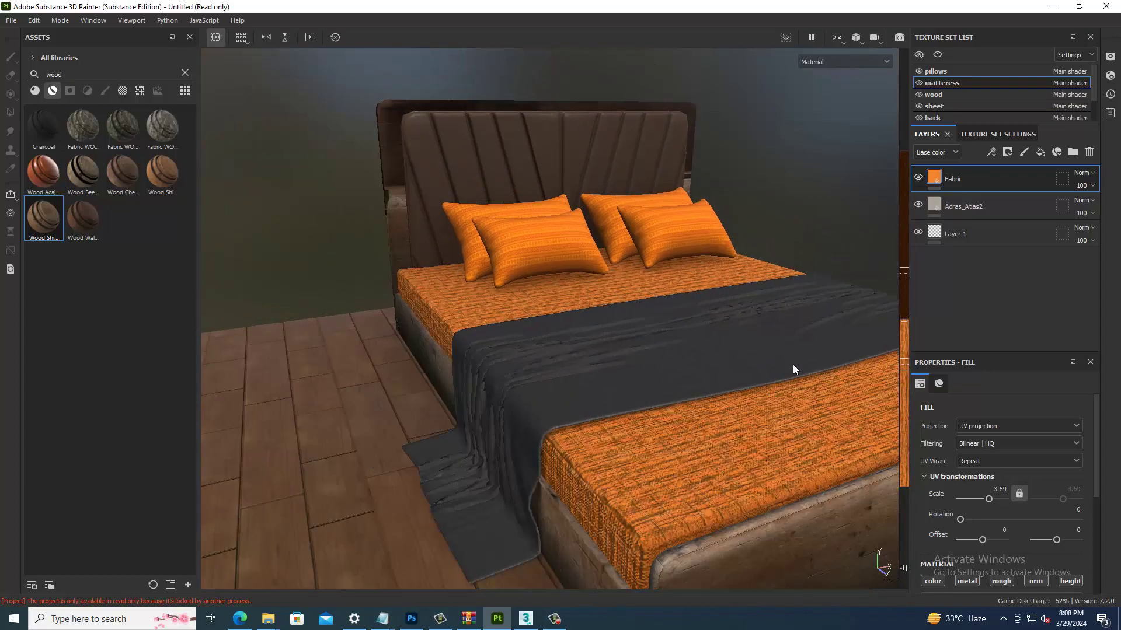
scroll(739, 344, up, 2)
scroll(732, 341, down, 2)
scroll(715, 347, up, 1)
scroll(694, 351, up, 1)
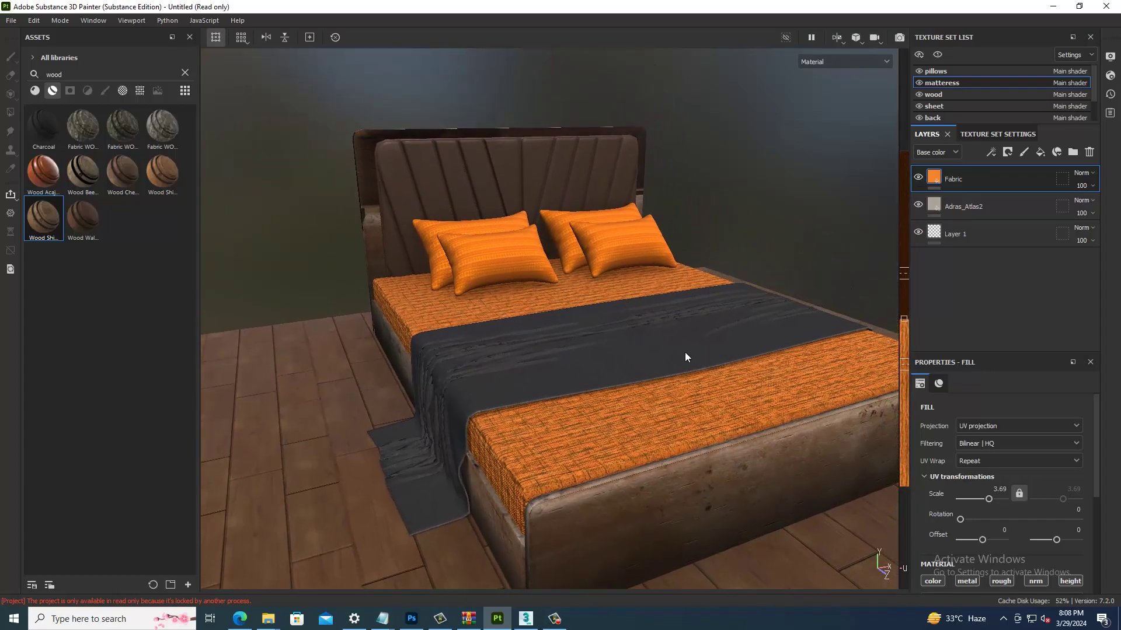
alt+drag(679, 354, 598, 359)
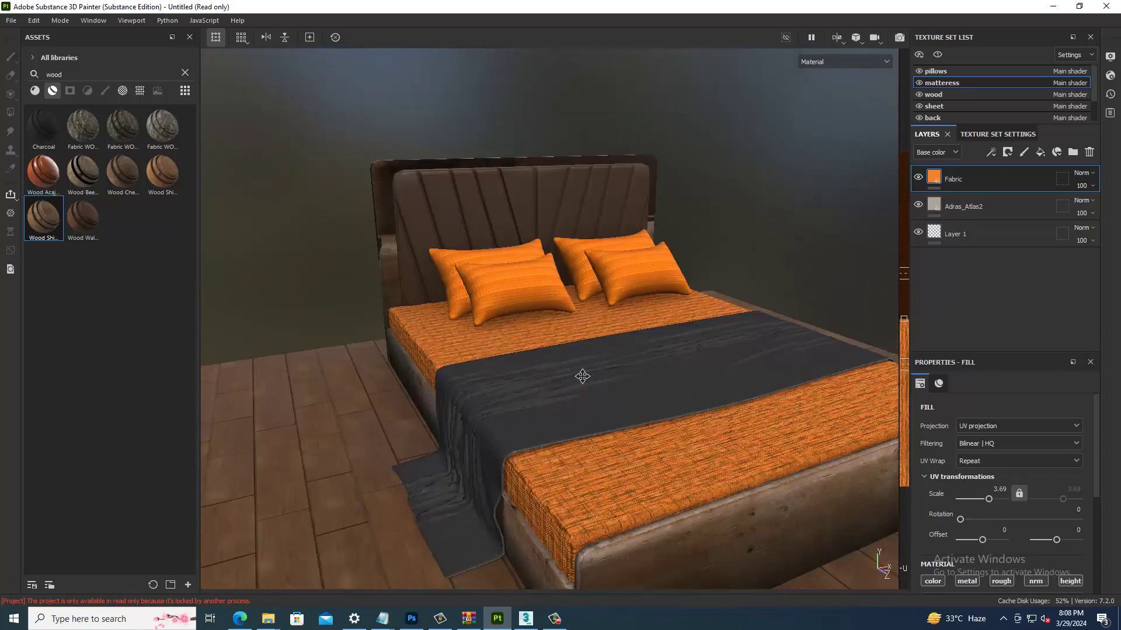
scroll(601, 353, up, 2)
scroll(705, 331, up, 2)
alt+drag(705, 331, 597, 345)
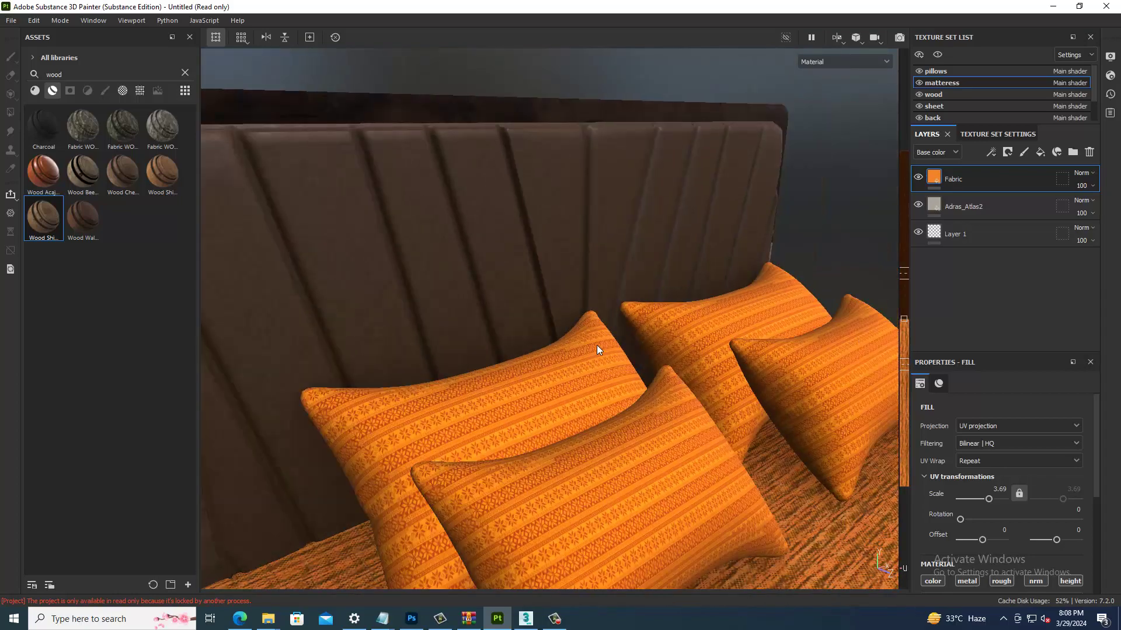
scroll(580, 346, up, 1)
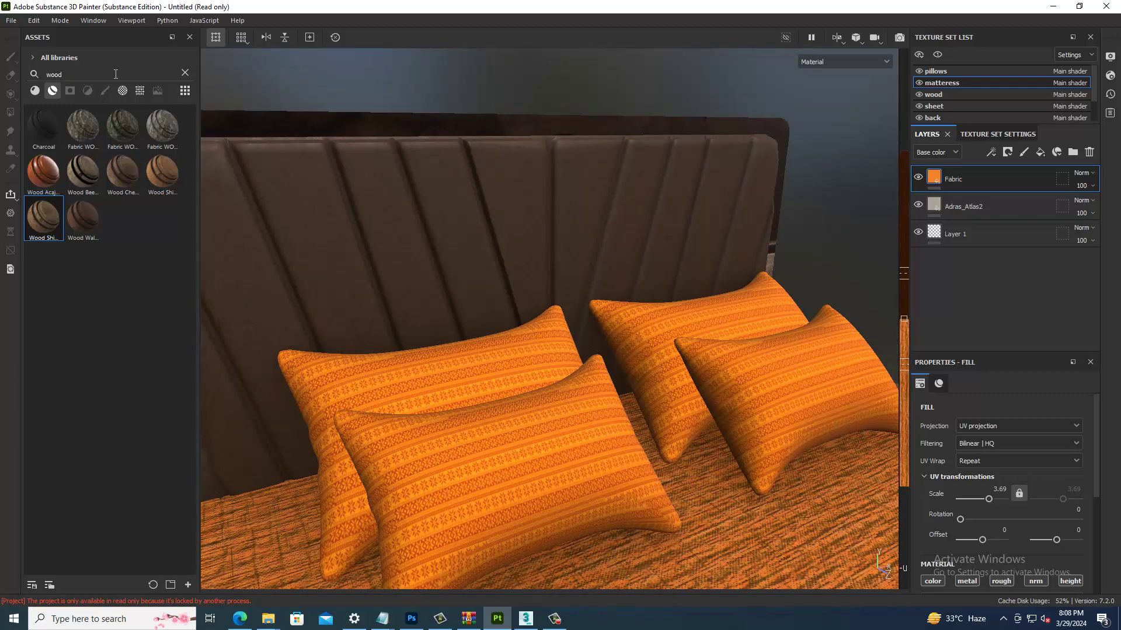
Step: Search 'eather' and apply Leather Fine Aged to the headboard
click(185, 73)
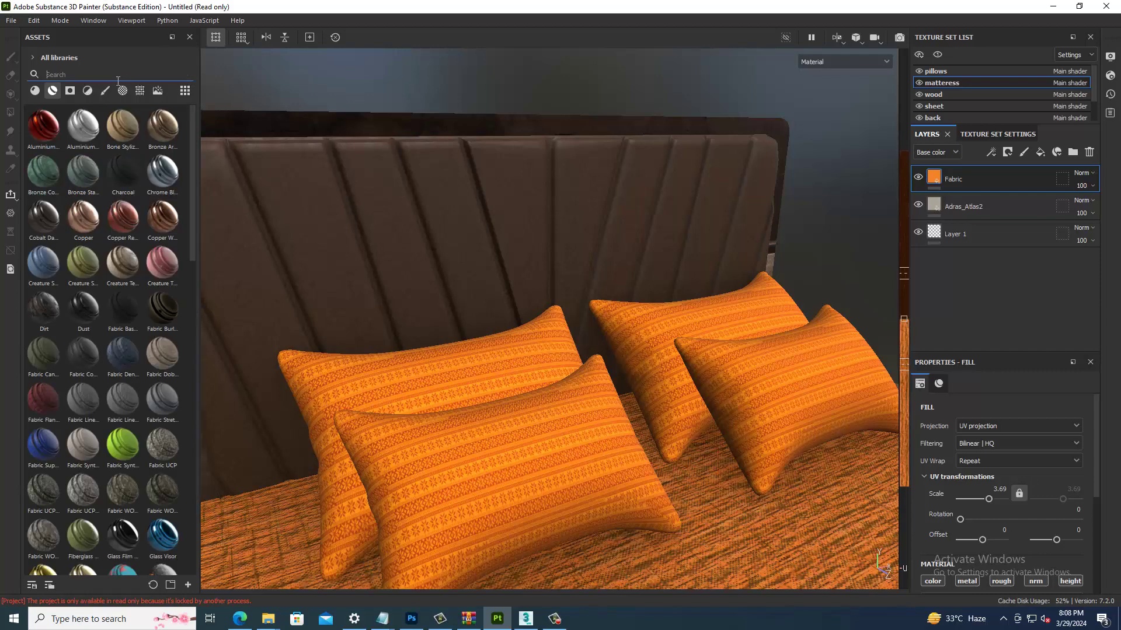
text(leather)
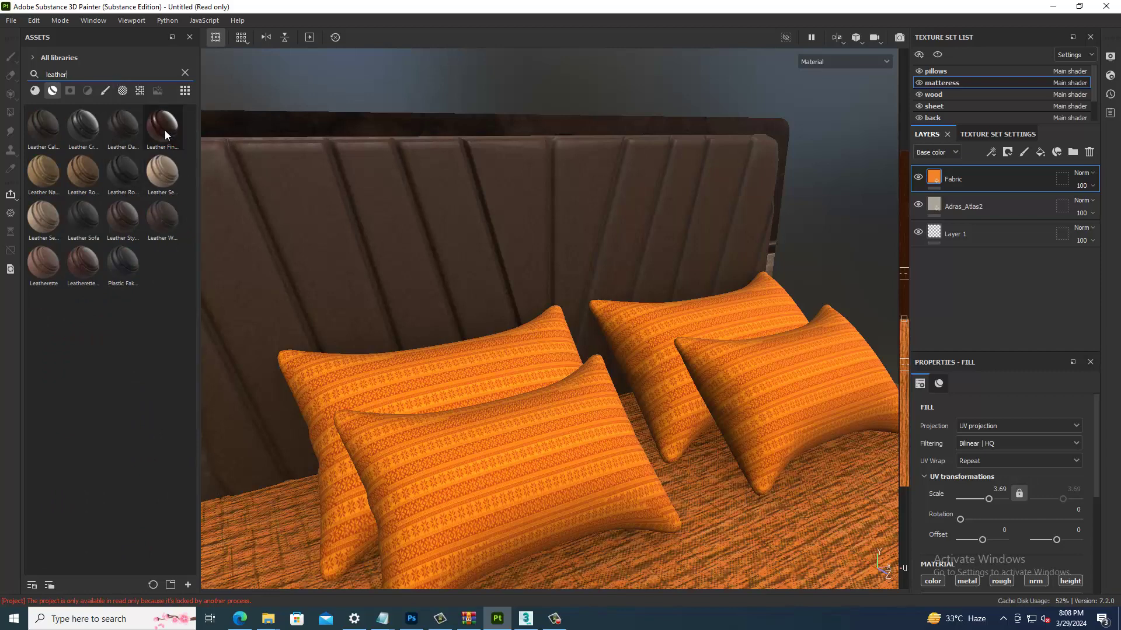
drag(165, 130, 470, 220)
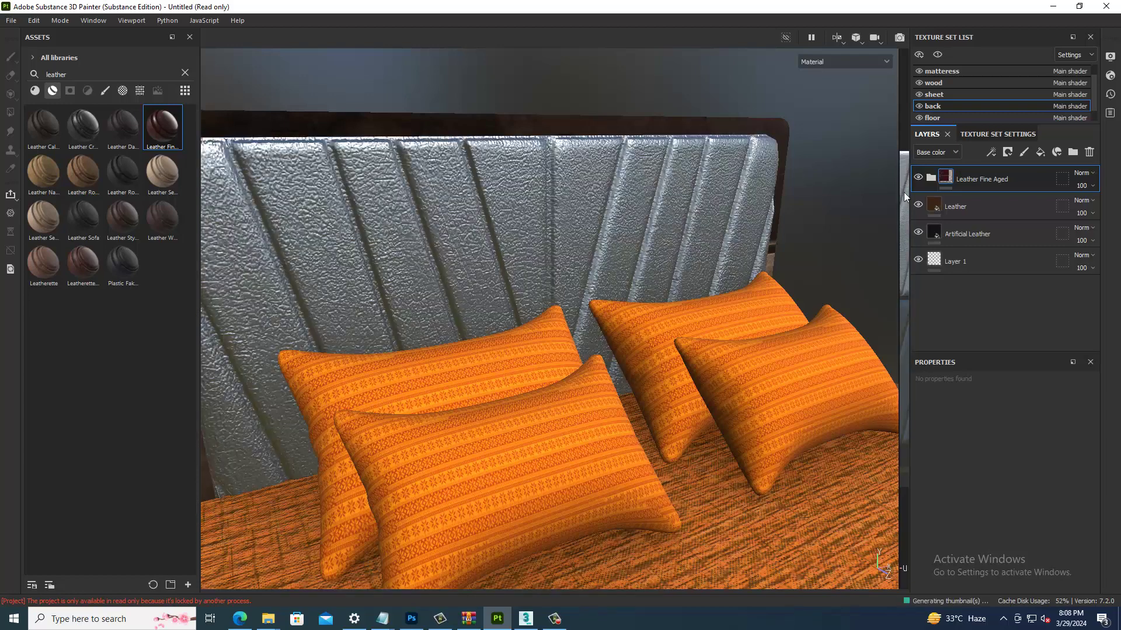
click(918, 177)
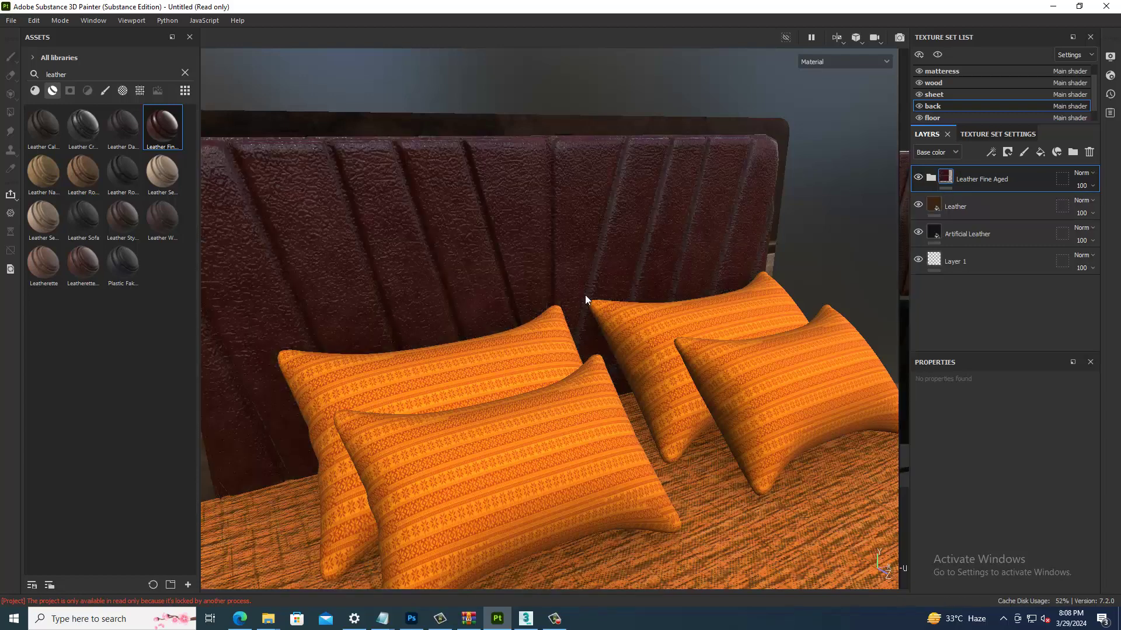
scroll(567, 242, down, 3)
mouse_move(567, 242)
alt+mouse_down()
mouse_move(408, 208)
mouse_move(548, 182)
mouse_move(370, 215)
mouse_move(601, 288)
mouse_move(468, 256)
mouse_move(513, 320)
mouse_move(621, 408)
mouse_move(572, 352)
mouse_move(856, 347)
alt+mouse_up()
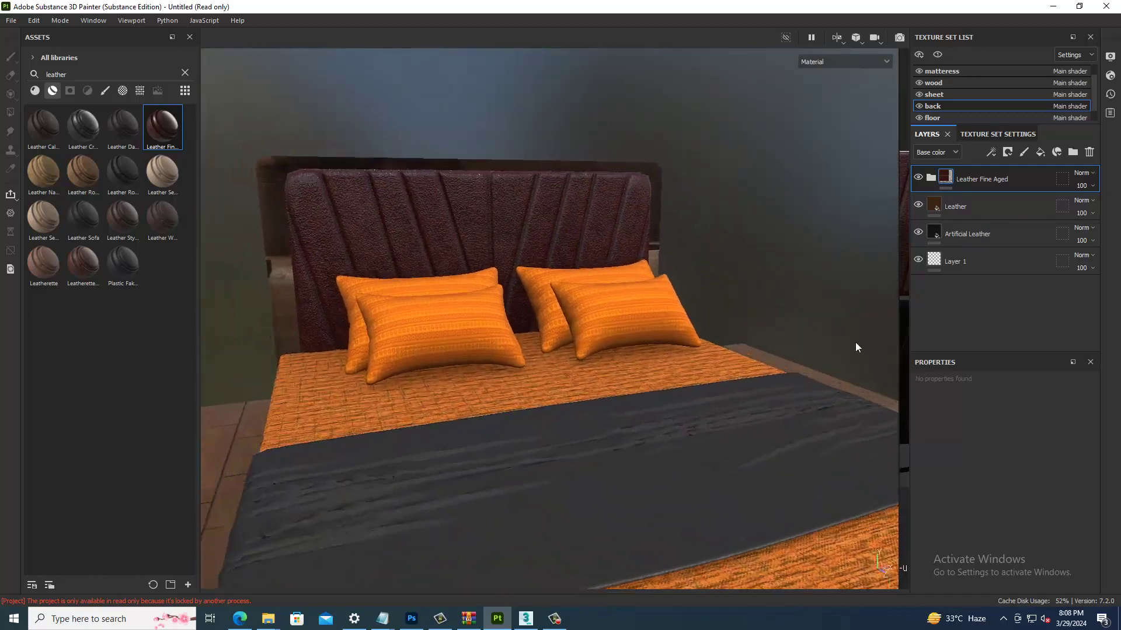
Step: Expand the Leather Fine Aged group and select its base Leather layer
click(930, 179)
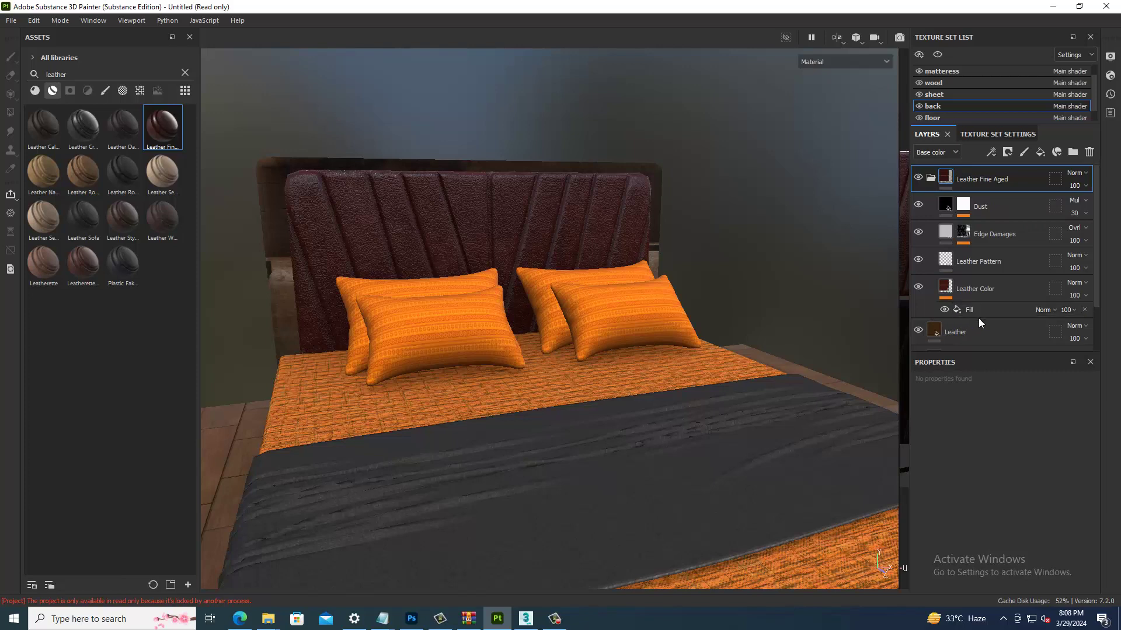
scroll(978, 317, down, 2)
click(950, 285)
scroll(1077, 524, down, 2)
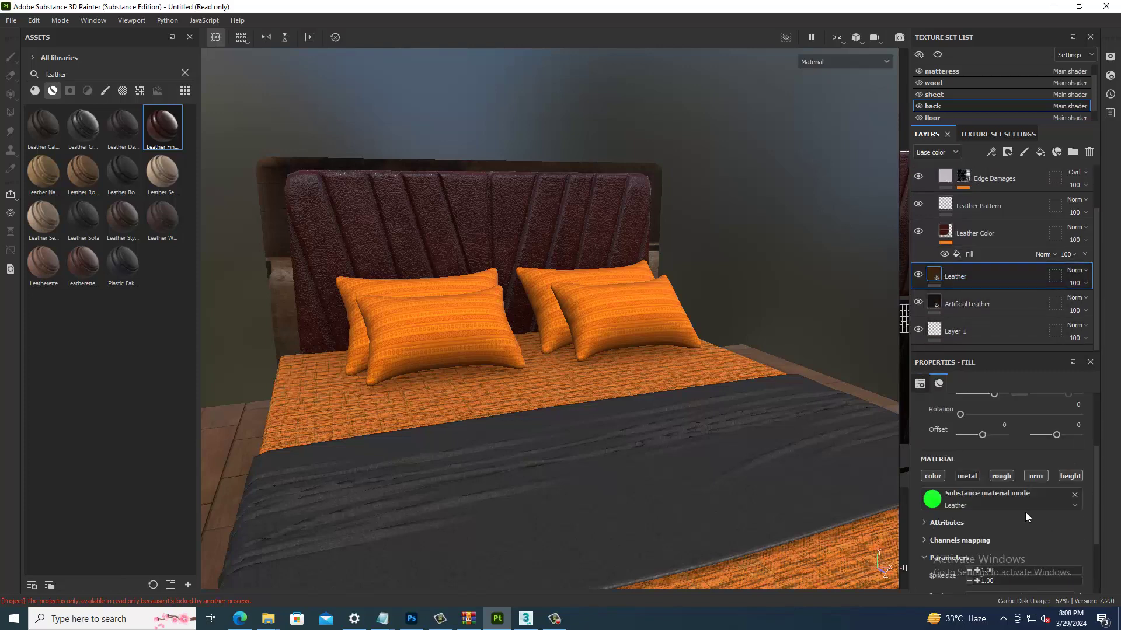
scroll(1025, 513, down, 3)
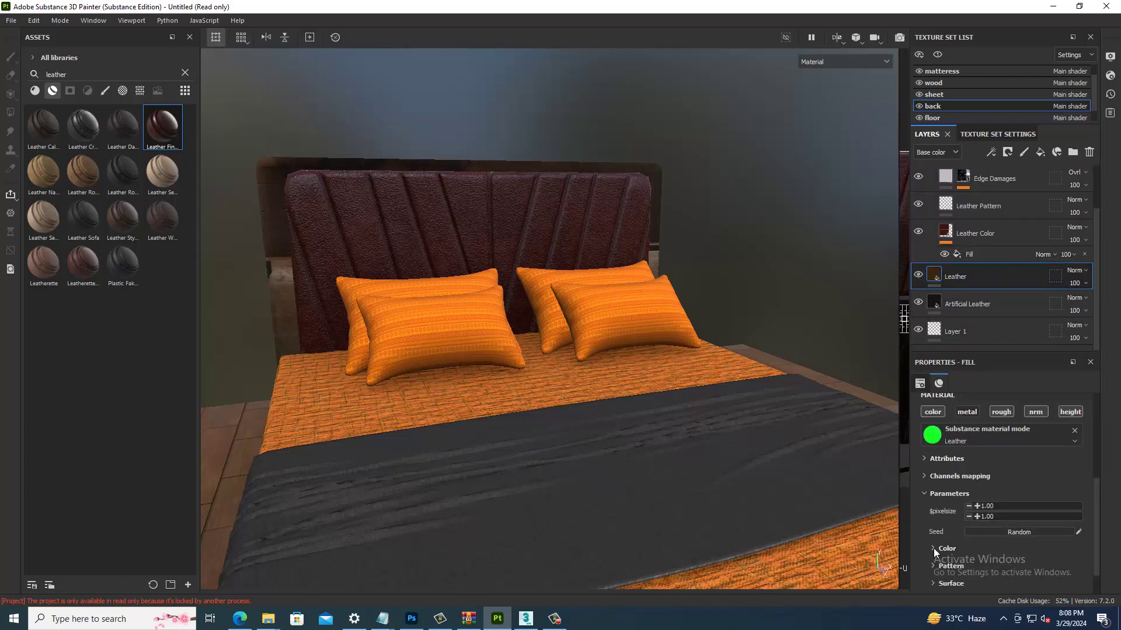
click(933, 548)
scroll(1011, 542, down, 1)
click(998, 494)
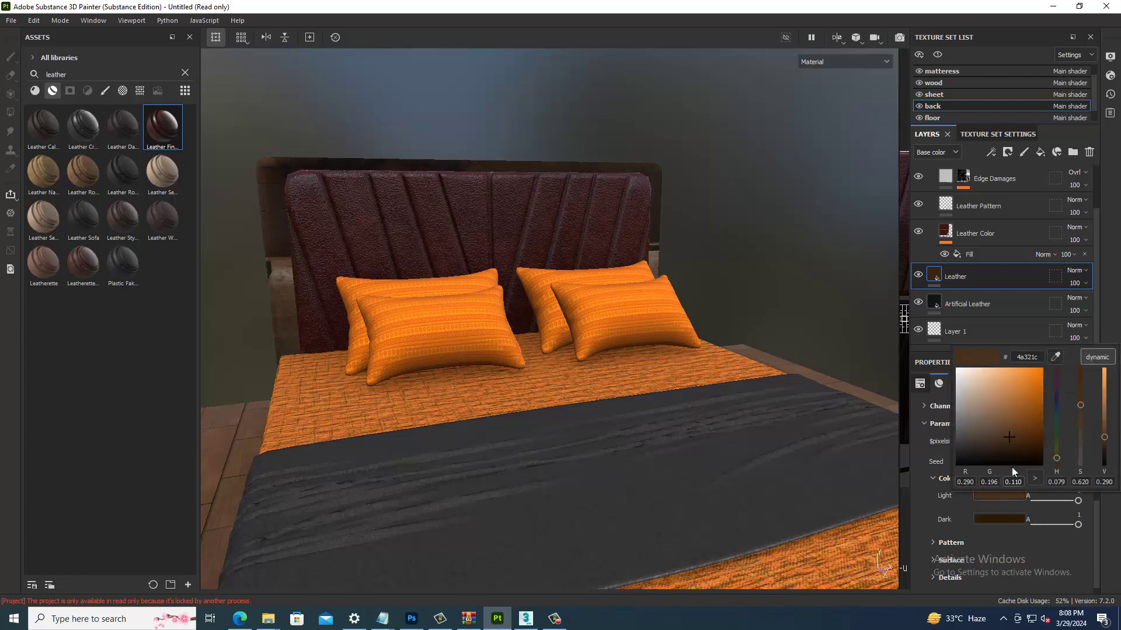
drag(1011, 467, 1048, 380)
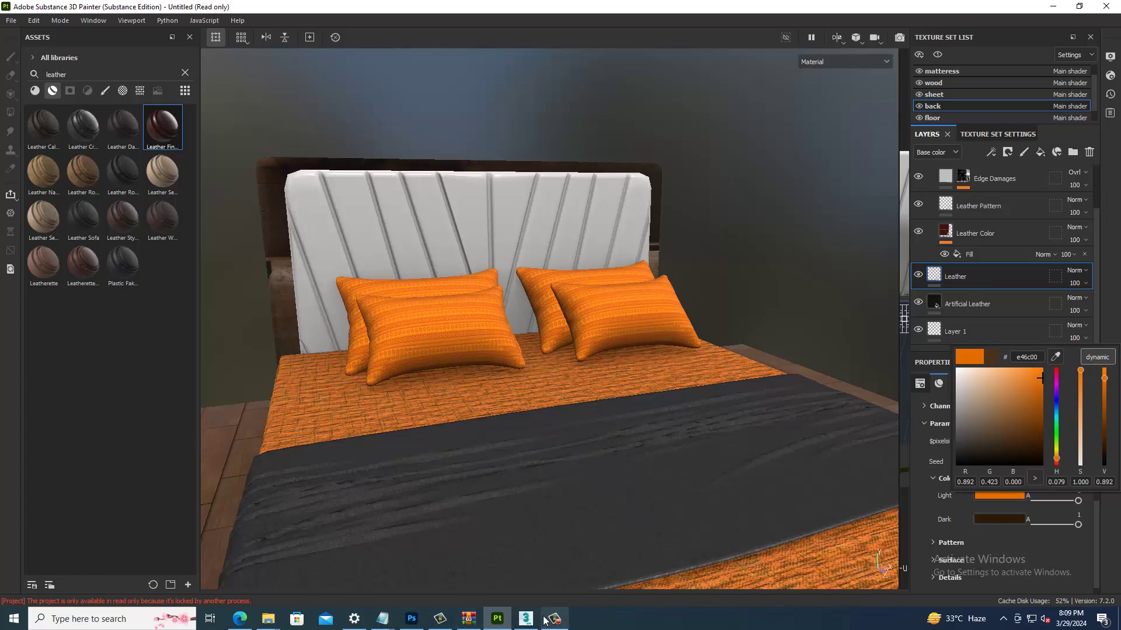
click(1101, 381)
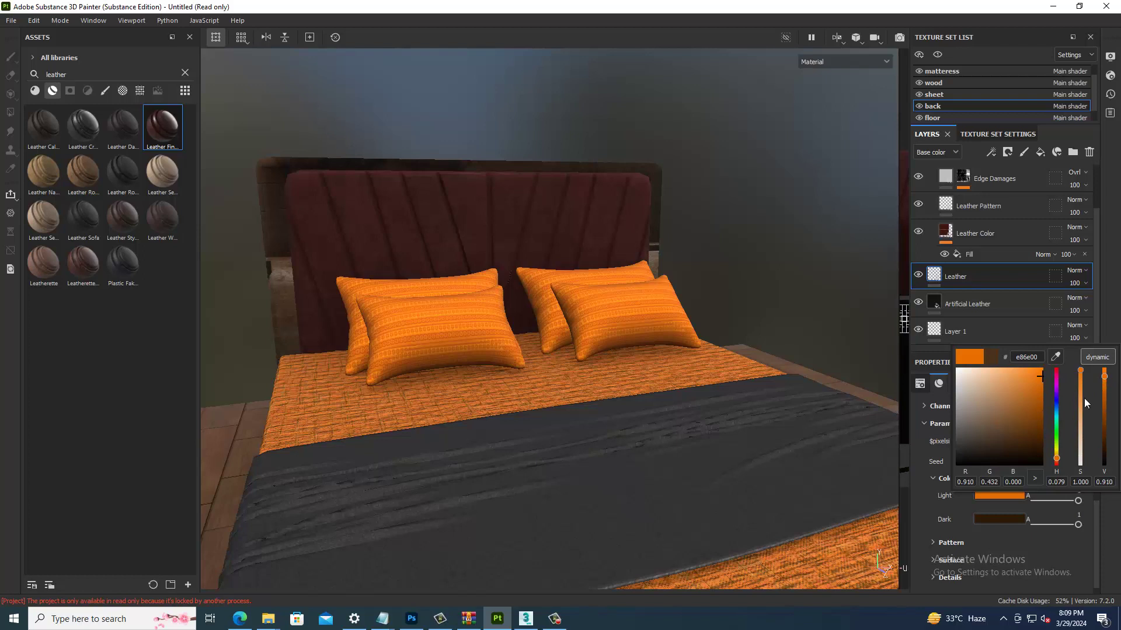
key(ctrl+z)
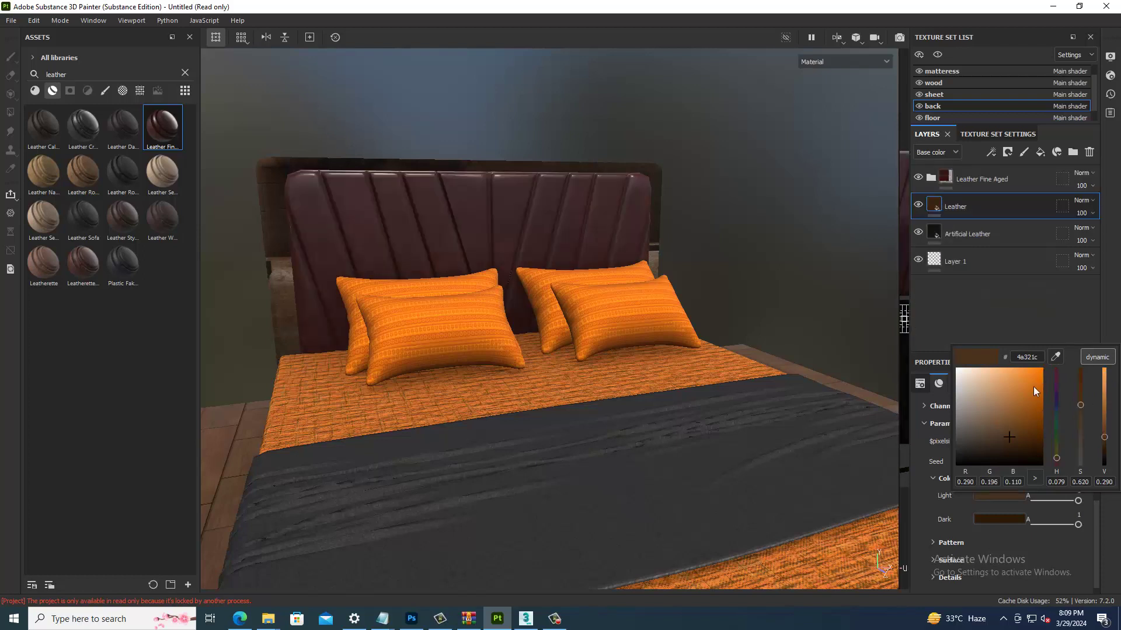
click(917, 178)
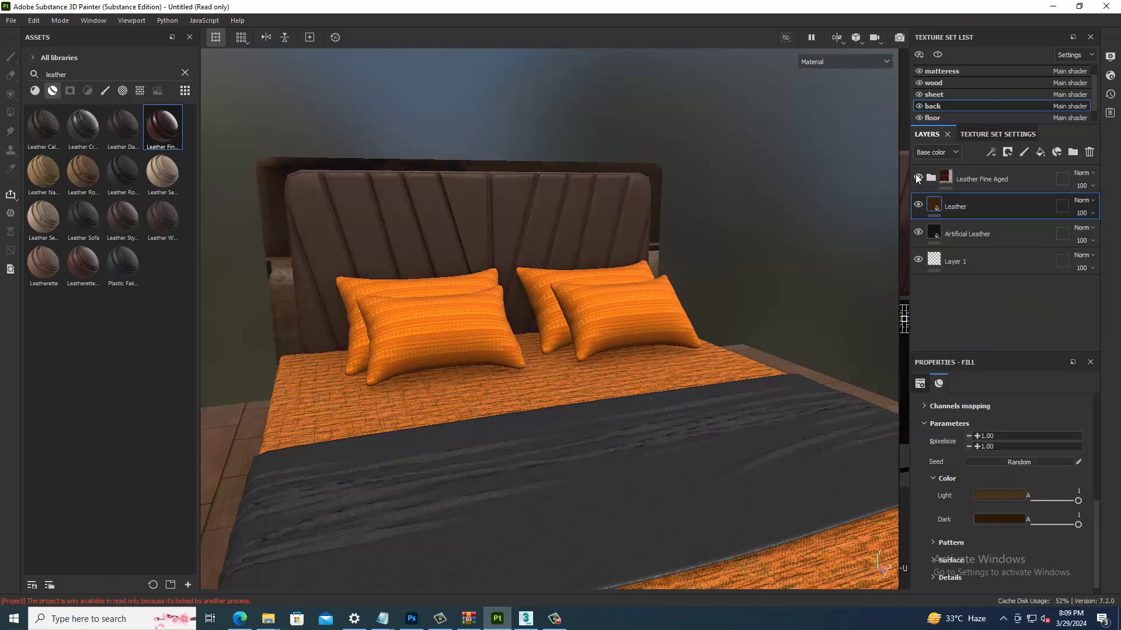
click(917, 178)
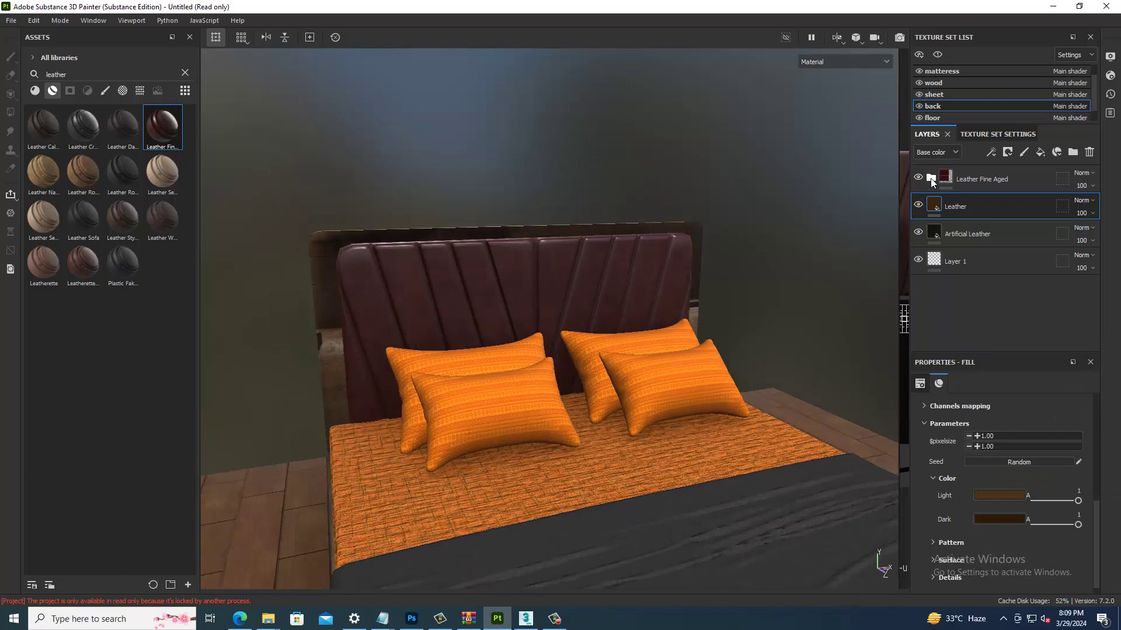
click(932, 180)
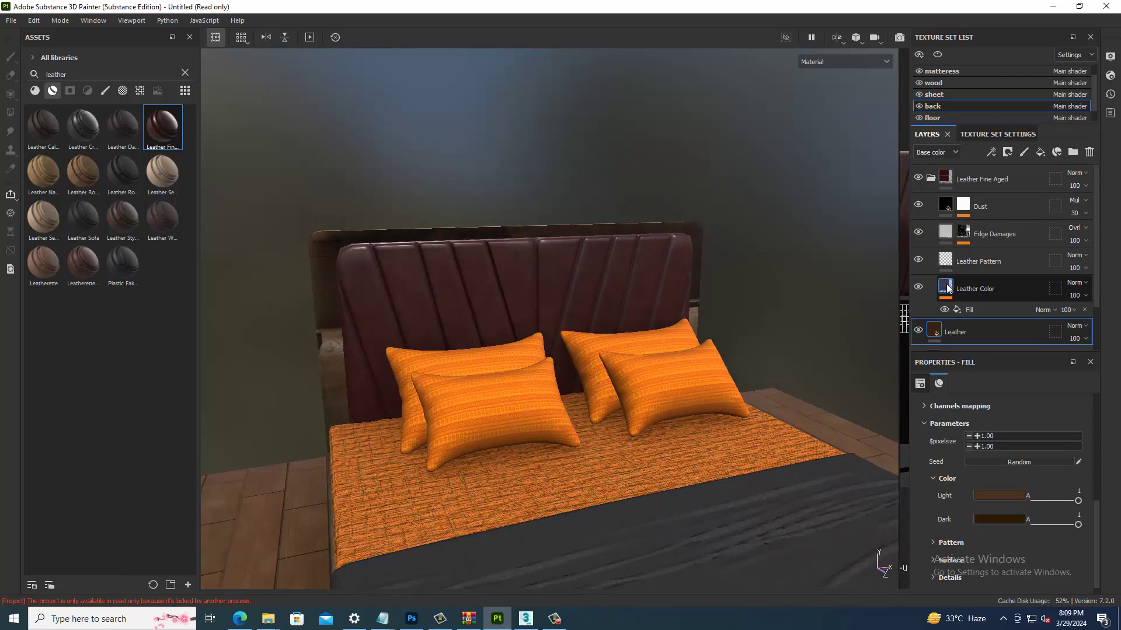
click(976, 292)
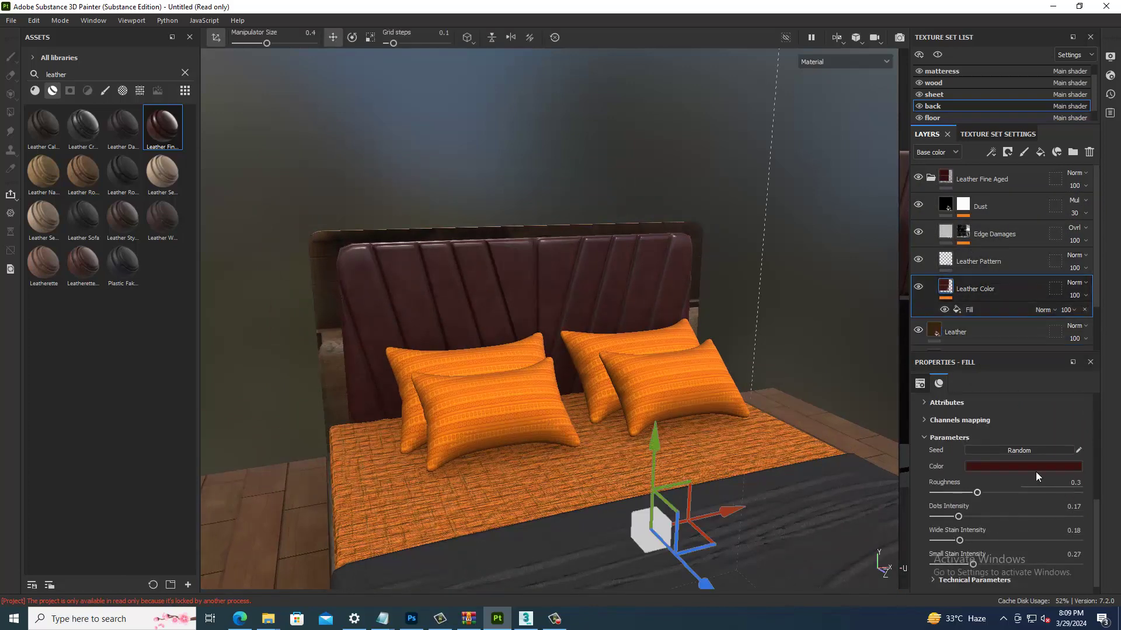
click(1032, 465)
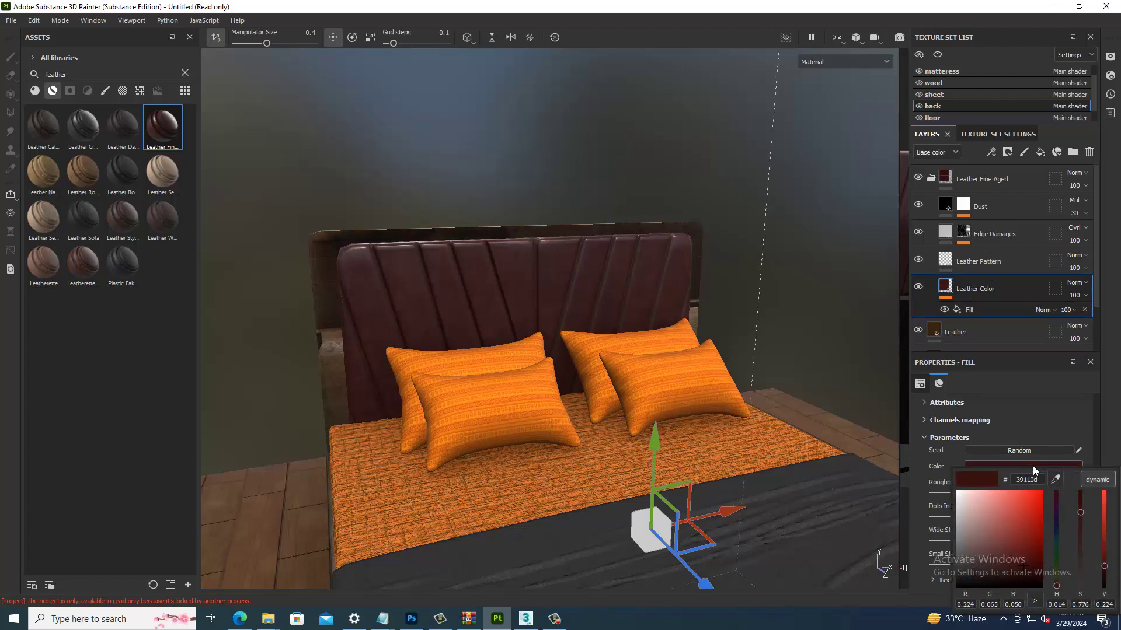
click(553, 619)
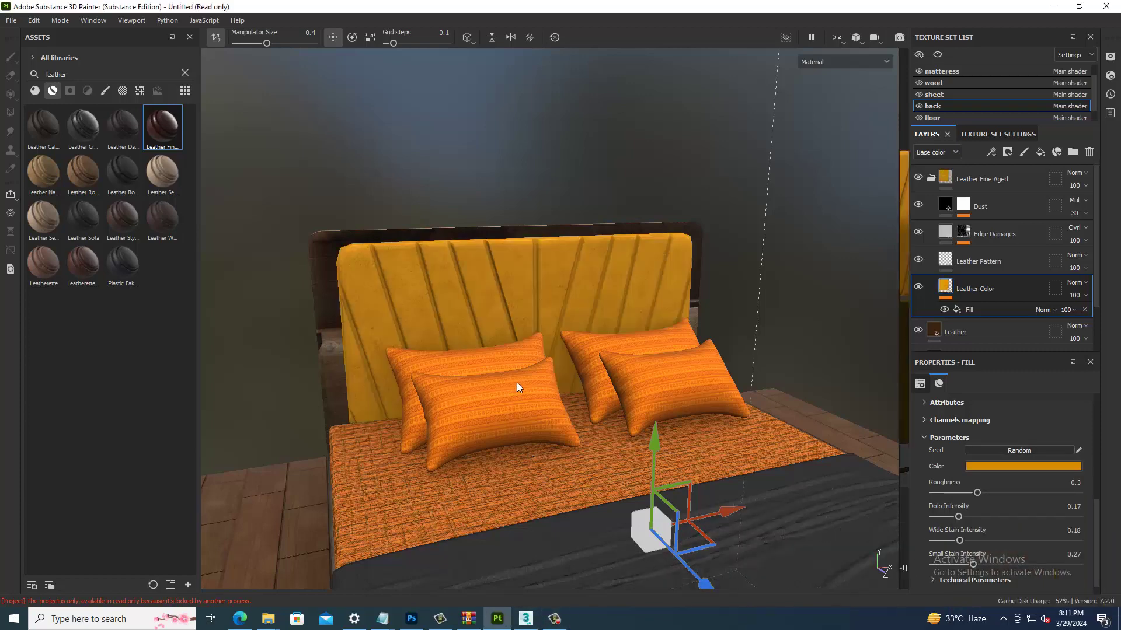
alt+drag(516, 383, 560, 379)
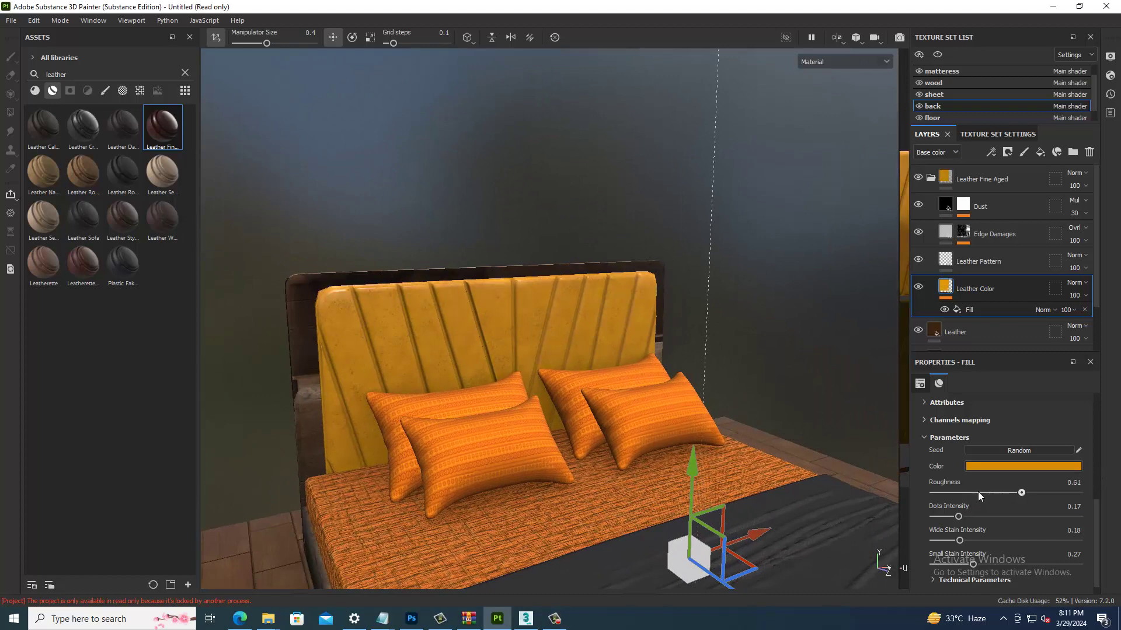
mouse_move(977, 493)
mouse_down()
mouse_move(996, 494)
mouse_move(918, 492)
mouse_move(972, 492)
mouse_up()
mouse_move(568, 349)
alt+mouse_down()
mouse_move(586, 353)
mouse_move(548, 331)
alt+mouse_up()
key(ctrl+z)
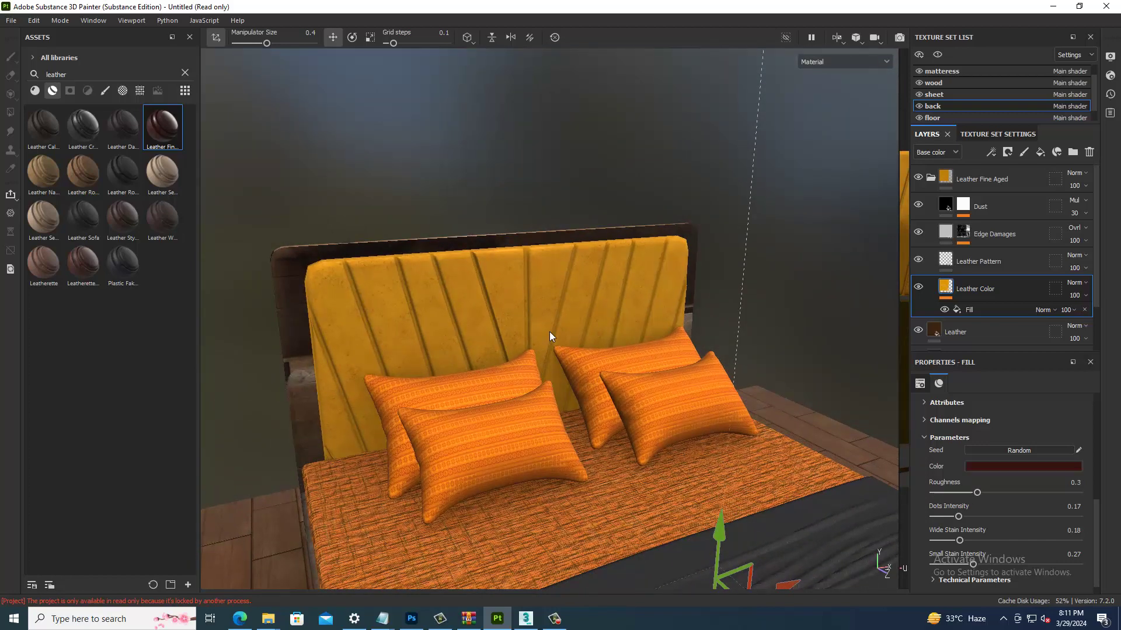
key(ctrl+z)
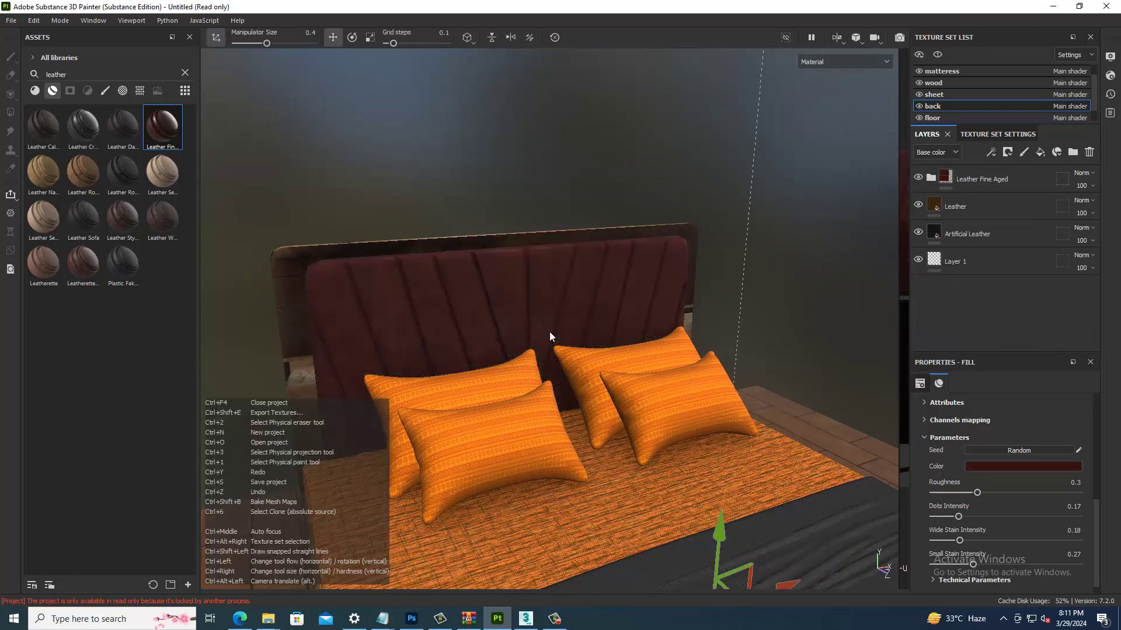
Step: Compare the Leather Fine Aged group on and off, then undo the headboard leather
alt+drag(733, 367, 665, 384)
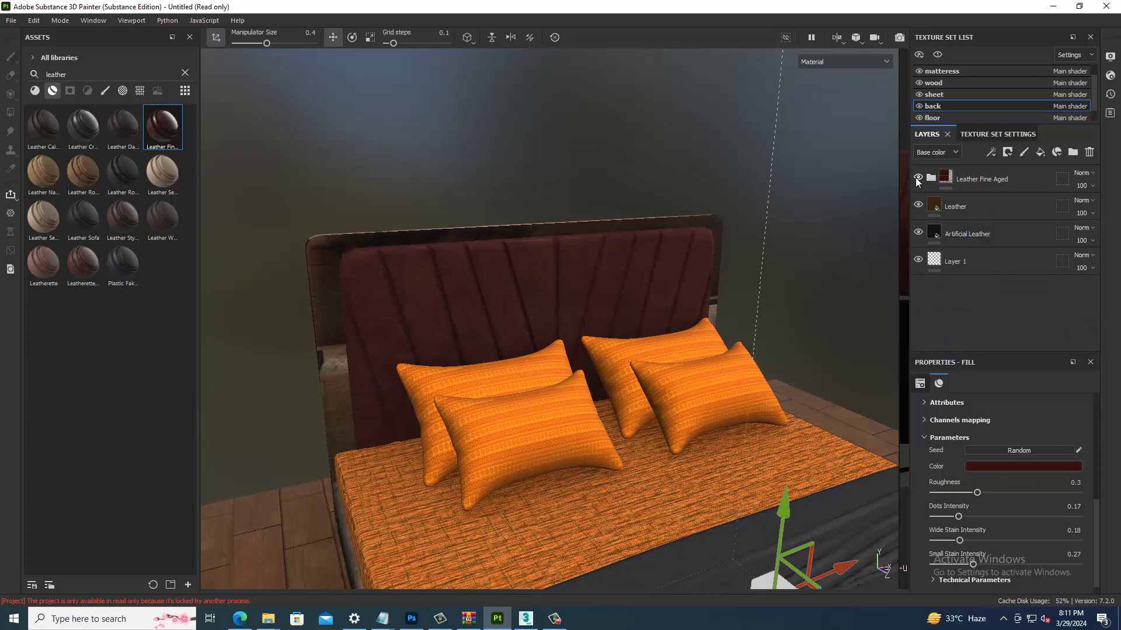
click(917, 179)
scroll(544, 309, up, 3)
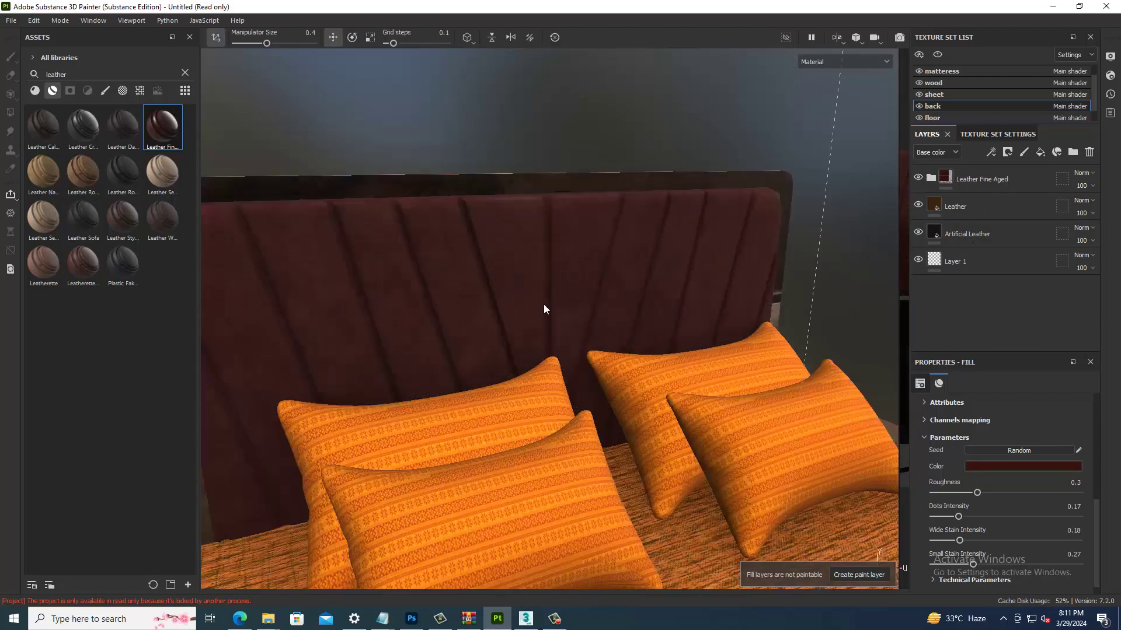
mouse_move(544, 309)
alt+mouse_down()
mouse_move(621, 257)
mouse_move(576, 263)
mouse_move(519, 283)
mouse_move(786, 277)
alt+mouse_up()
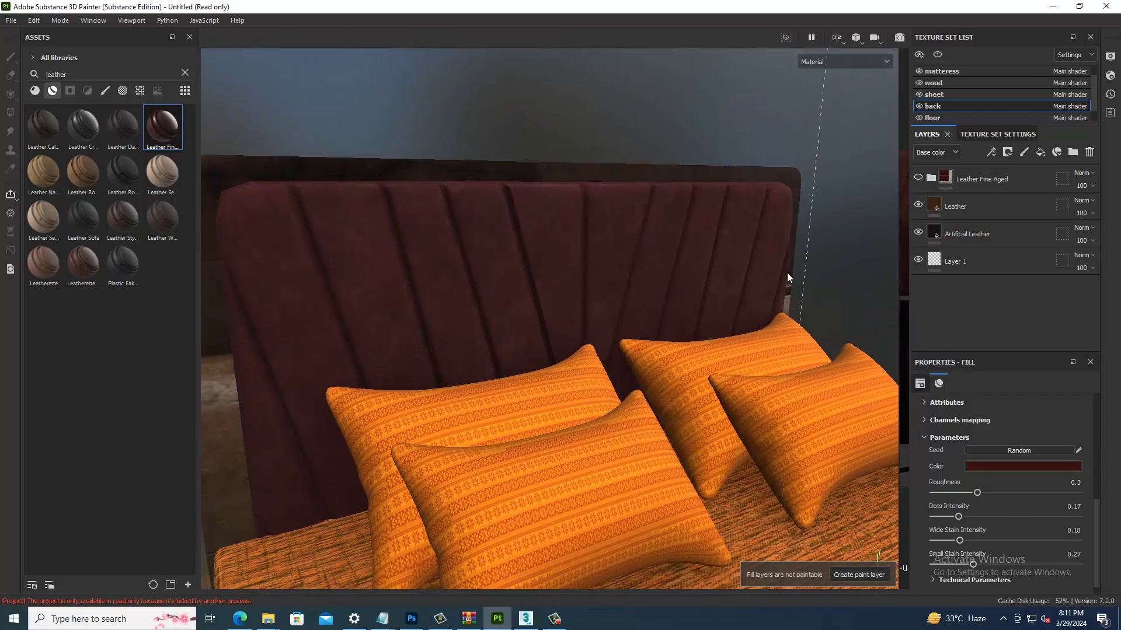
key(ctrl+z)
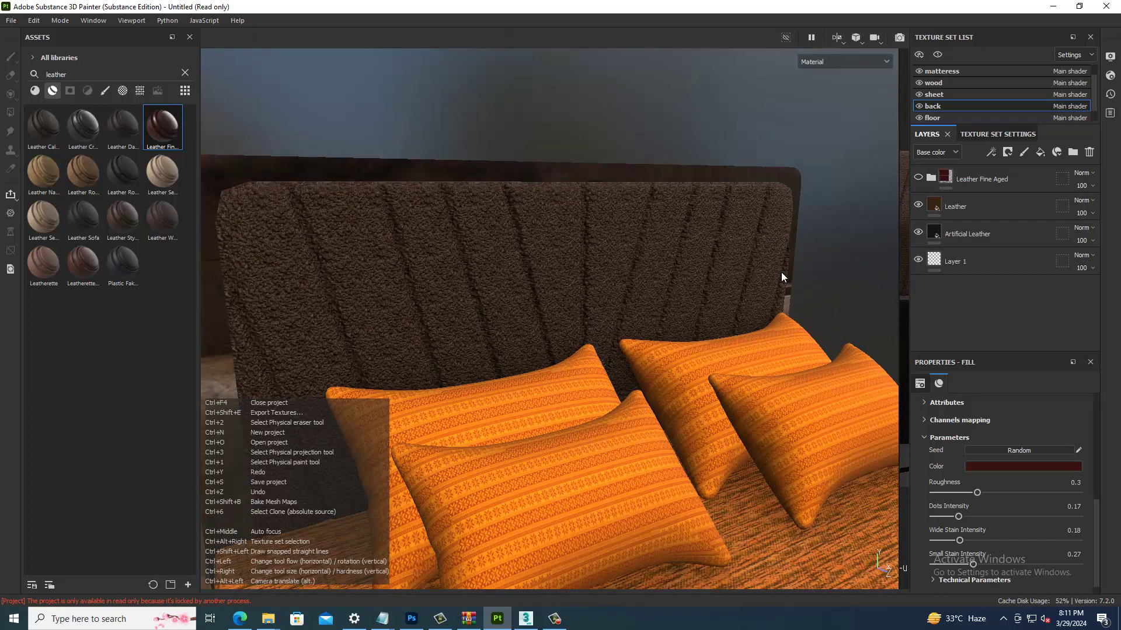
key(ctrl+z)
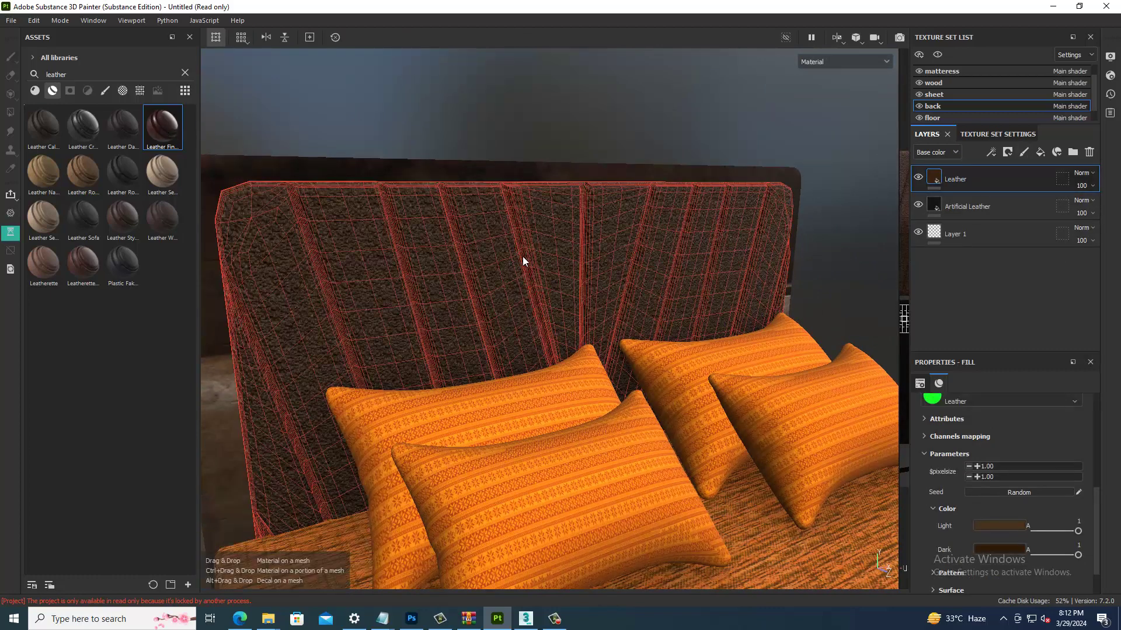
Step: Reapply Leather Fine Aged to the headboard and toggle its visibility to compare
drag(181, 133, 523, 260)
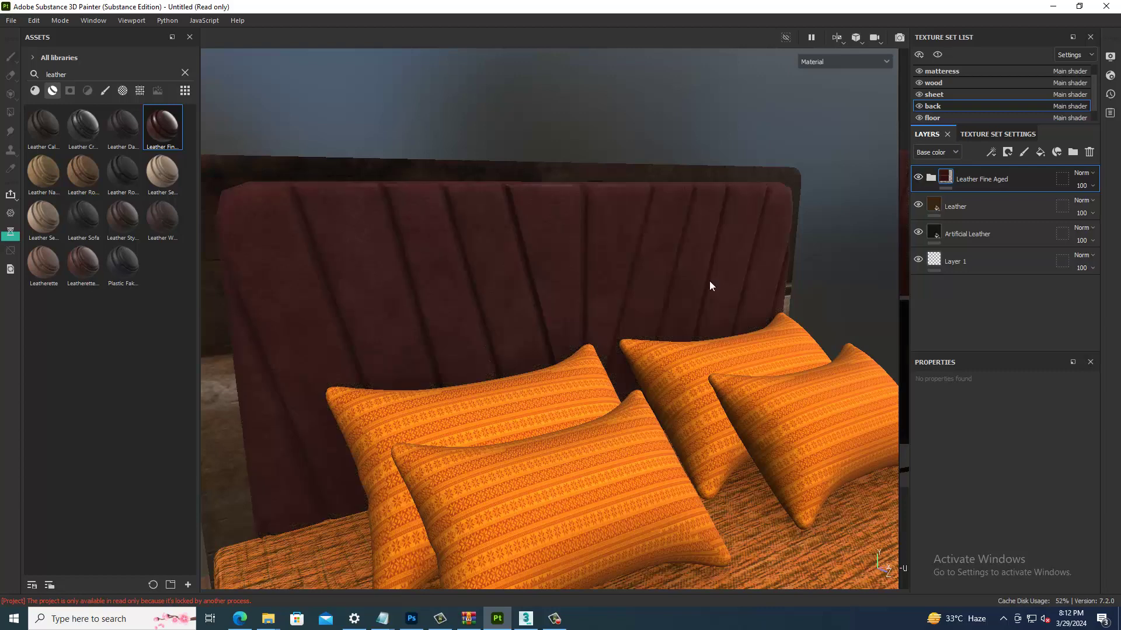
scroll(642, 304, down, 5)
scroll(582, 329, down, 3)
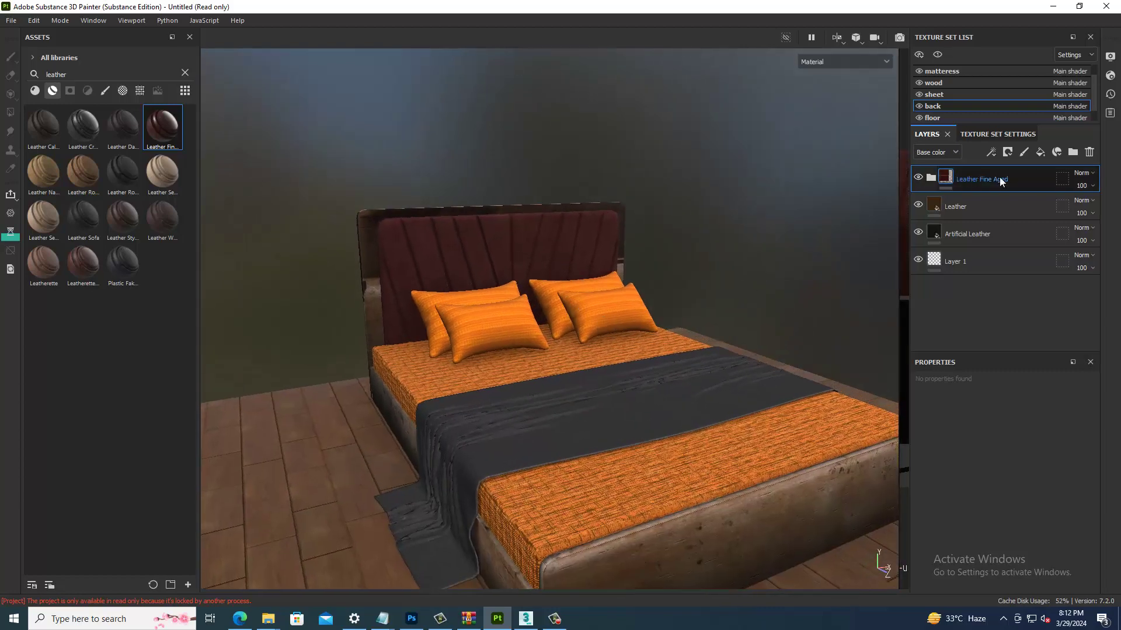
click(919, 178)
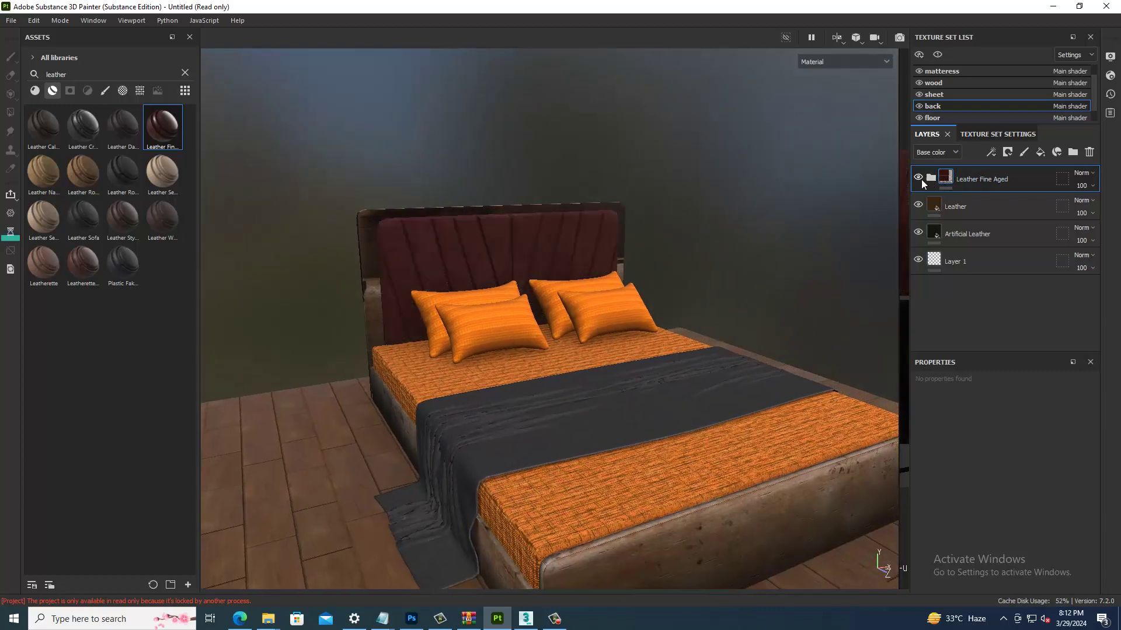
Step: Expand the leather group's sublayers and hide Edge Damages
scroll(547, 288, up, 3)
scroll(514, 268, up, 3)
scroll(420, 263, up, 2)
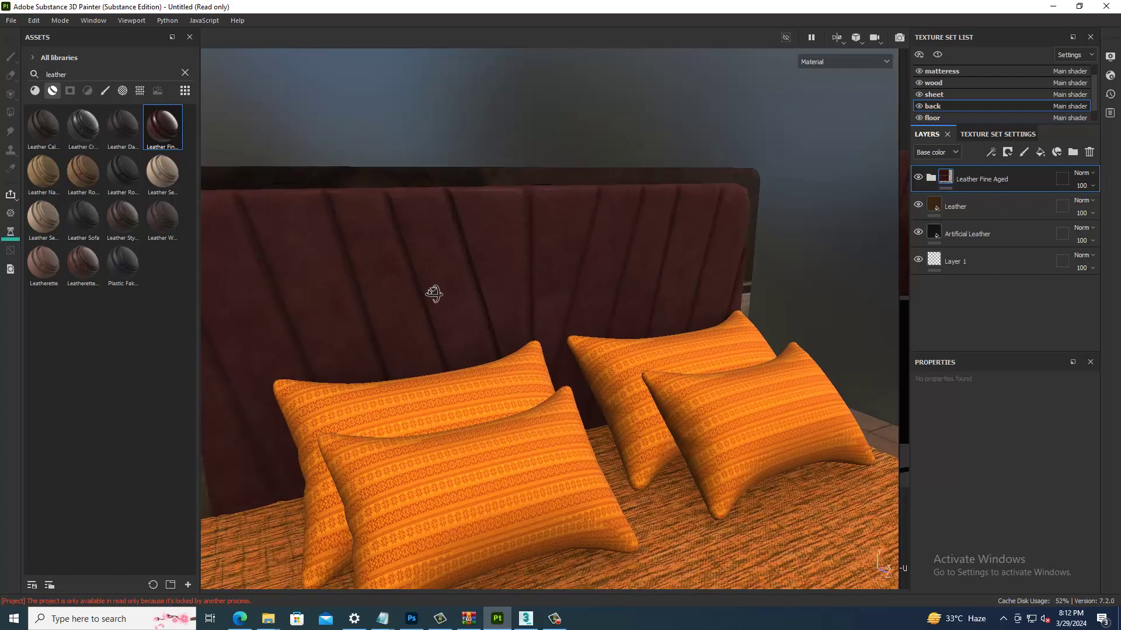
scroll(433, 293, up, 2)
click(931, 177)
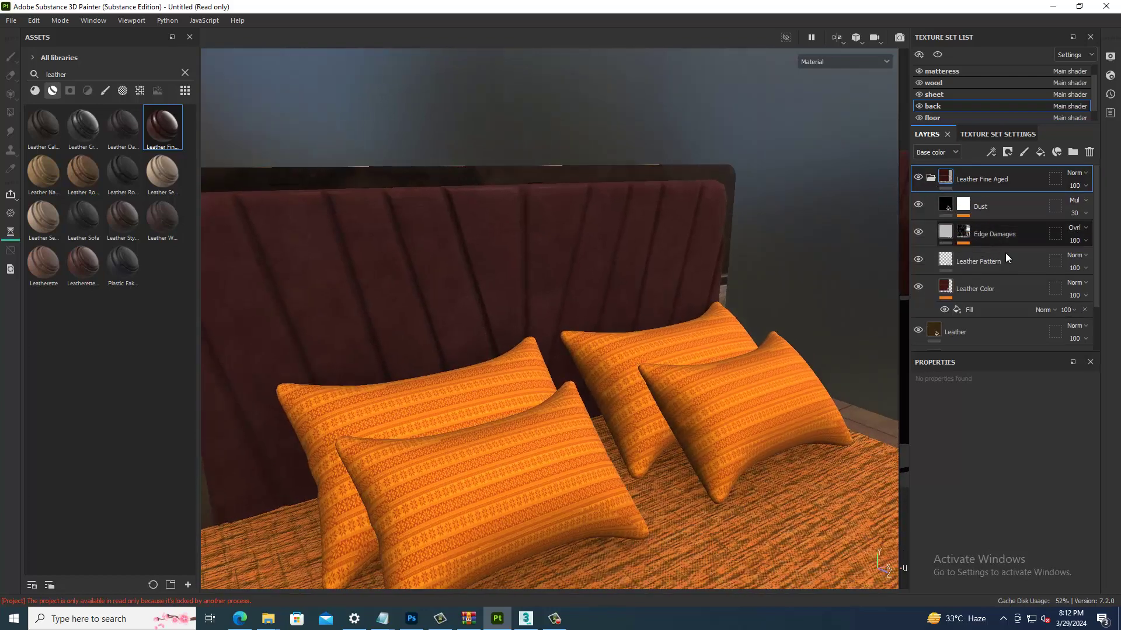
click(918, 232)
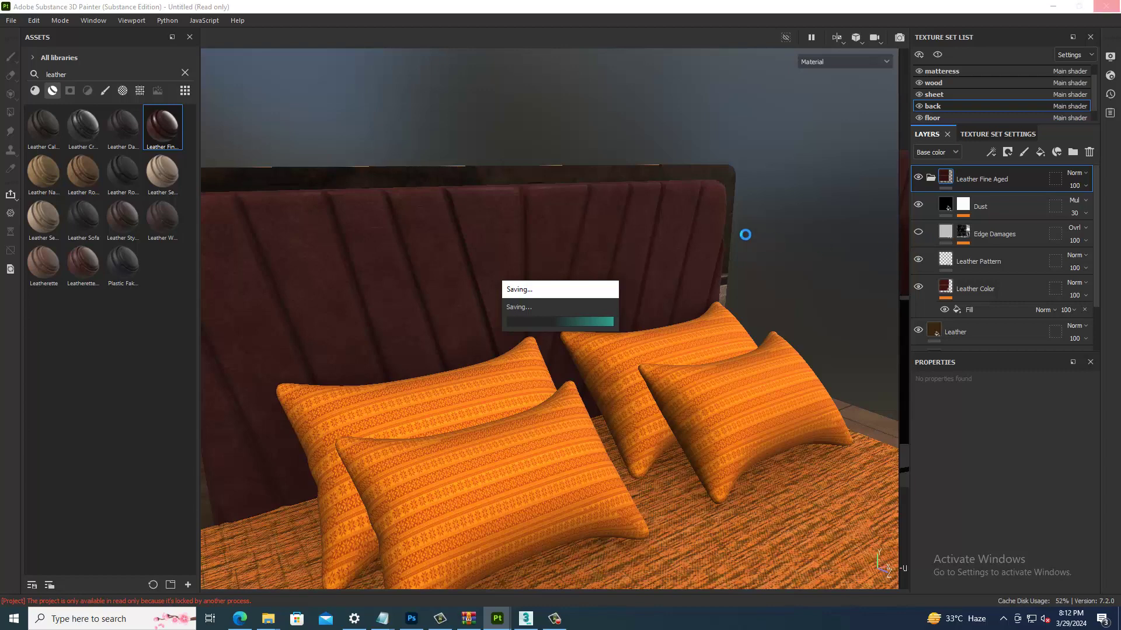
Step: Recolour the Leather Color fill to orange-brown hex a36005
click(554, 618)
click(870, 562)
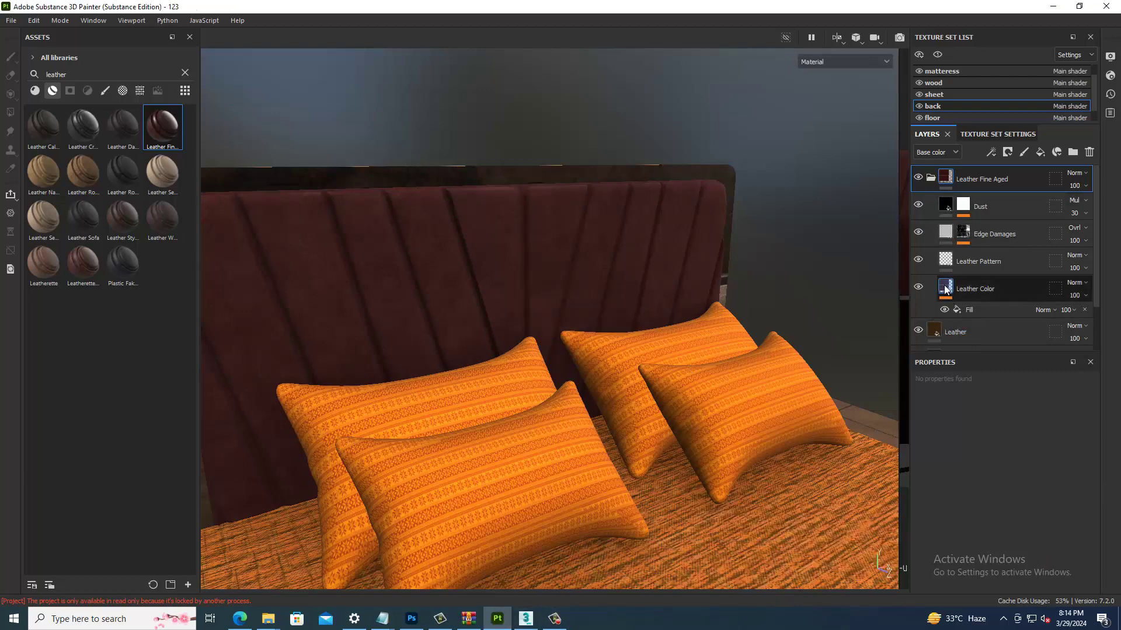
click(1001, 288)
click(1027, 496)
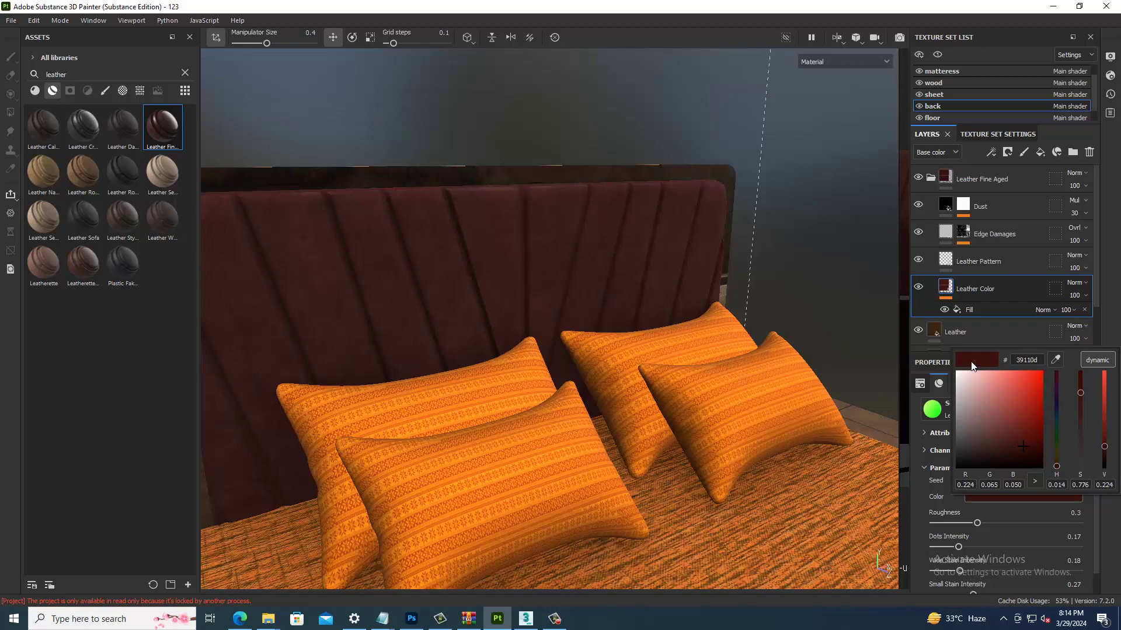
mouse_move(1055, 442)
mouse_down()
mouse_move(1057, 459)
mouse_move(1038, 434)
mouse_move(1036, 392)
mouse_move(1039, 415)
mouse_move(1039, 405)
mouse_up()
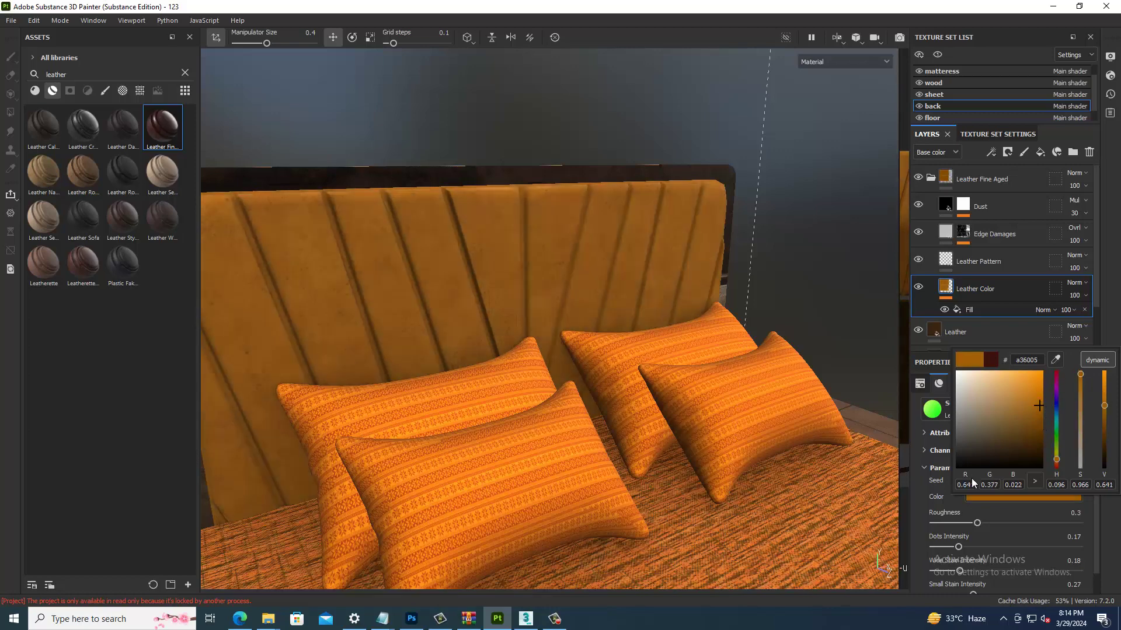
click(970, 530)
Step: Adjust the leather's roughness and stain sliders, bringing Small Stain Intensity to 0.12
mouse_move(976, 523)
mouse_down()
mouse_move(930, 520)
mouse_move(1102, 519)
mouse_move(992, 522)
mouse_move(992, 547)
mouse_move(924, 547)
mouse_move(1011, 526)
mouse_move(964, 526)
mouse_up()
scroll(1026, 524, down, 1)
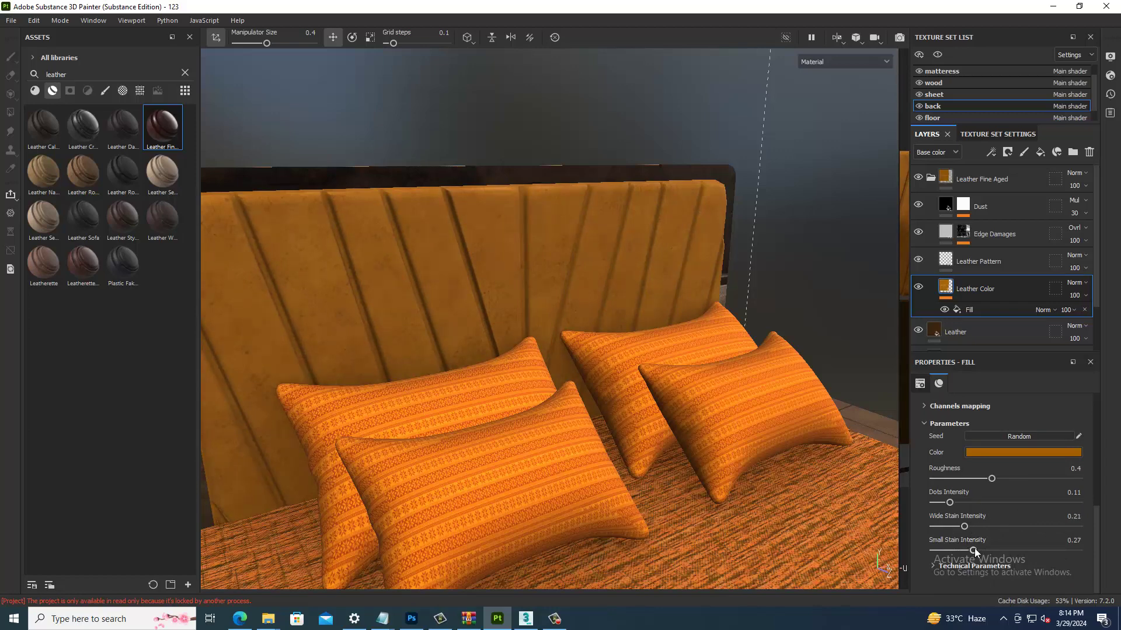
drag(973, 550, 951, 549)
scroll(551, 375, down, 5)
mouse_move(551, 376)
alt+mouse_down()
mouse_move(513, 316)
mouse_move(457, 366)
alt+mouse_up()
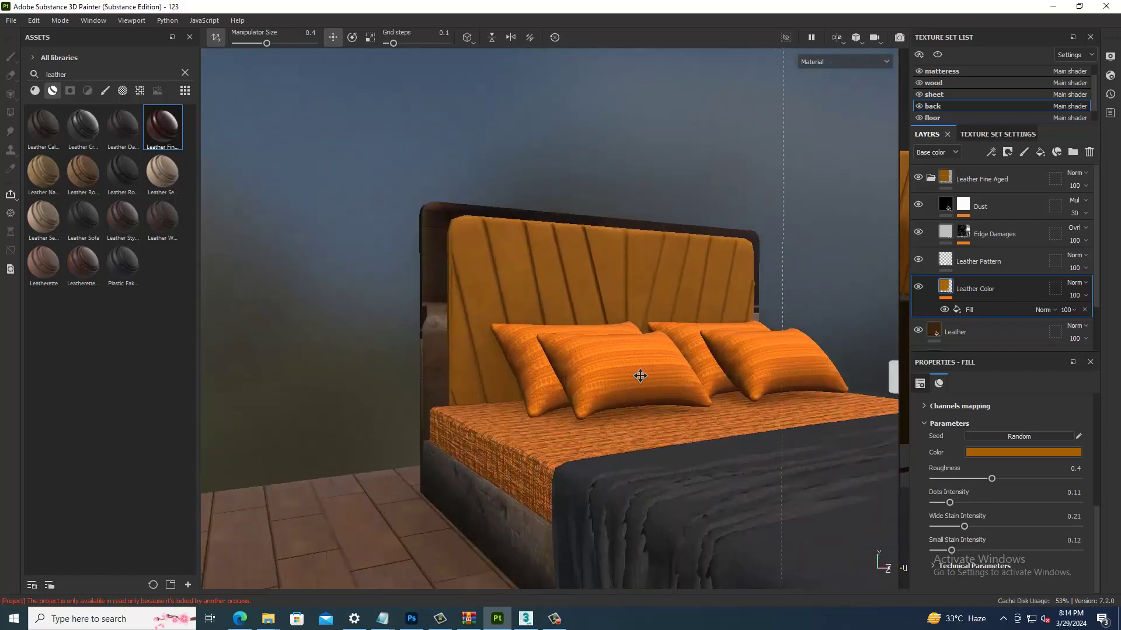
Step: Select the headboard's Leather Pattern layer and orbit the bed to inspect the orange headboard
scroll(457, 366, up, 5)
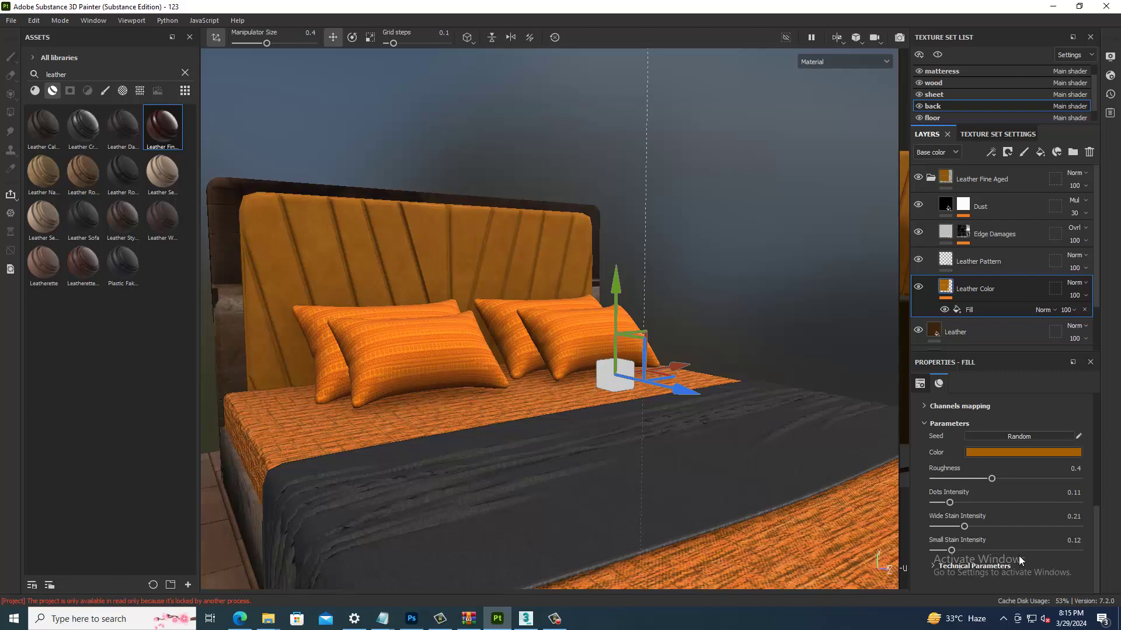
scroll(1010, 548, up, 3)
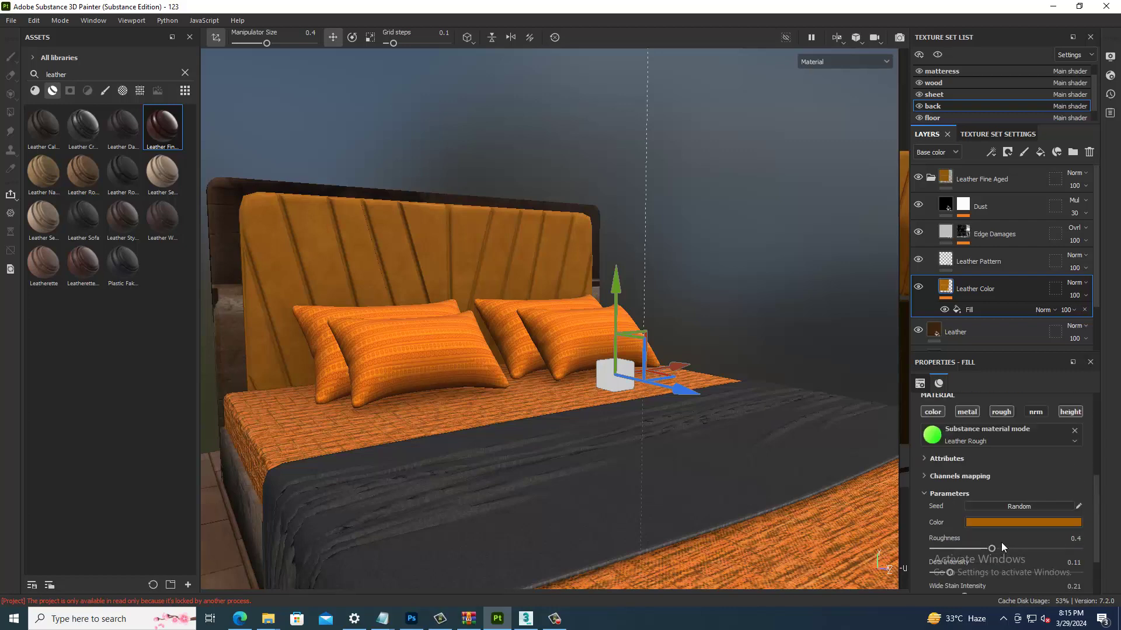
click(975, 262)
alt+drag(612, 342, 722, 374)
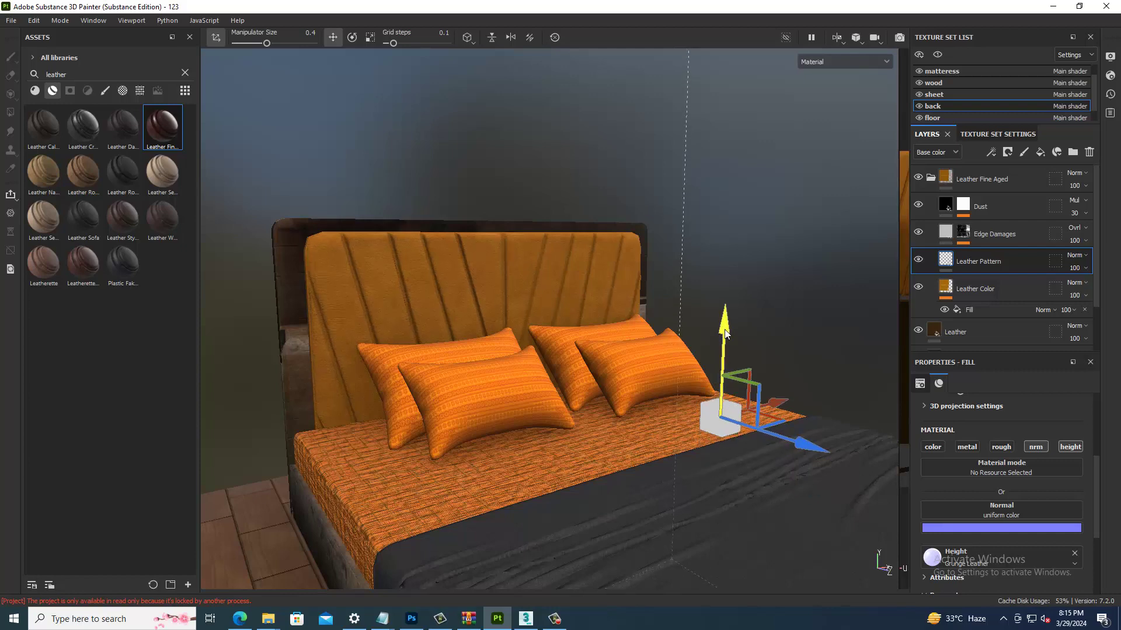
mouse_move(442, 228)
alt+mouse_down()
mouse_move(384, 230)
mouse_move(445, 313)
mouse_move(435, 327)
mouse_move(558, 403)
mouse_move(590, 280)
alt+mouse_up()
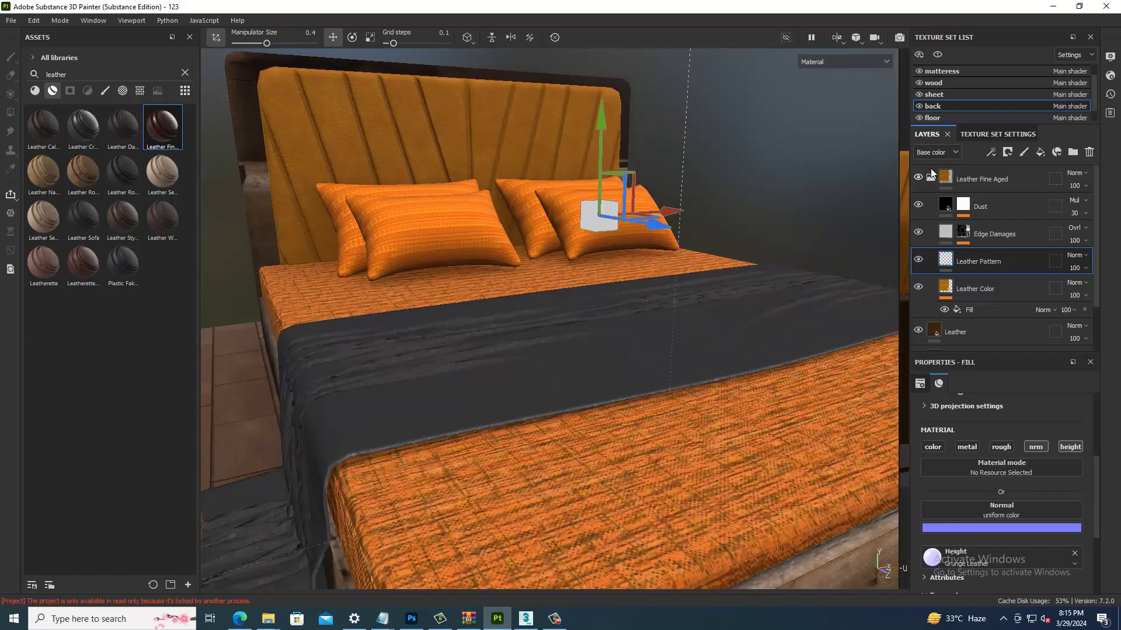
Step: Set environment opacity to 100, blur to 0 and rotation to 41 in Display Settings
click(1111, 57)
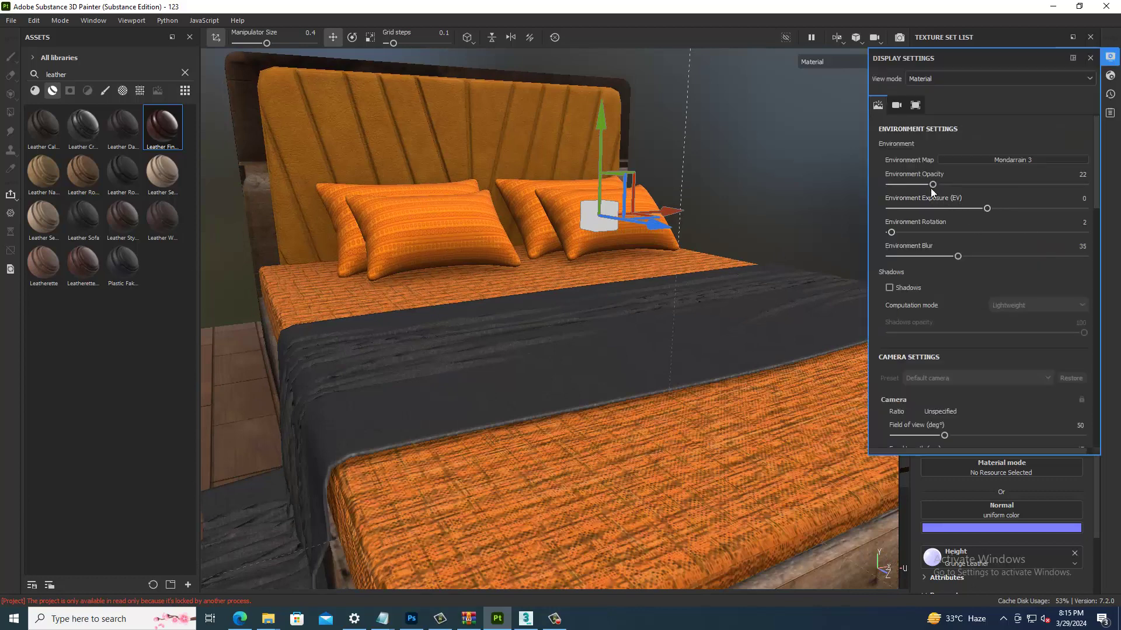
drag(934, 185, 1084, 184)
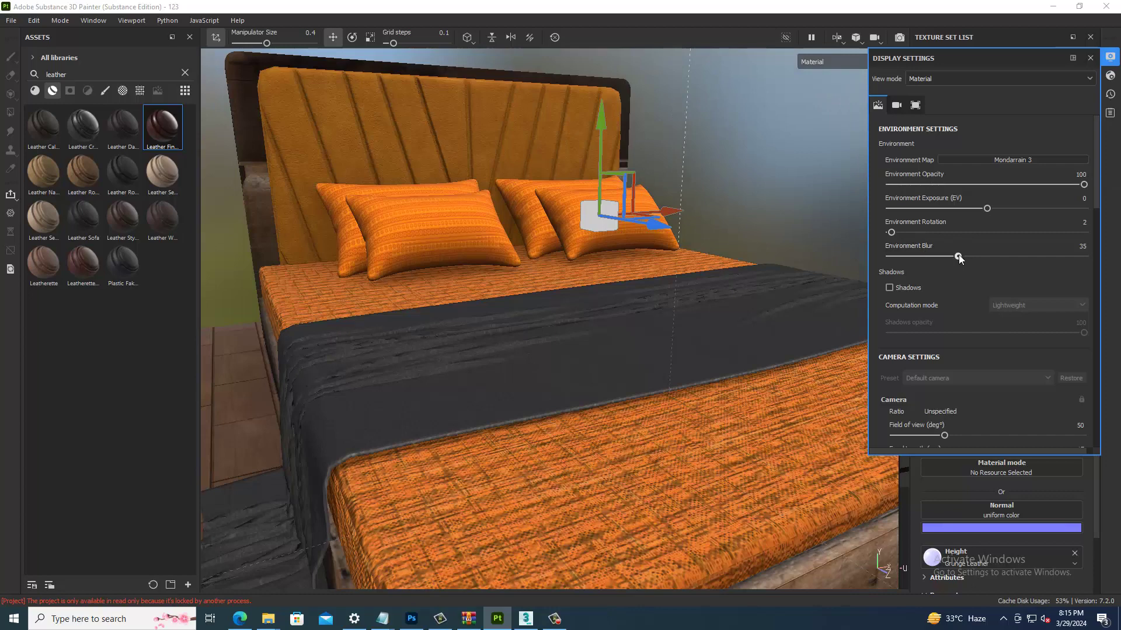
drag(957, 256, 769, 272)
mouse_move(769, 272)
shift+right_down()
mouse_move(661, 370)
mouse_move(632, 357)
shift+right_up()
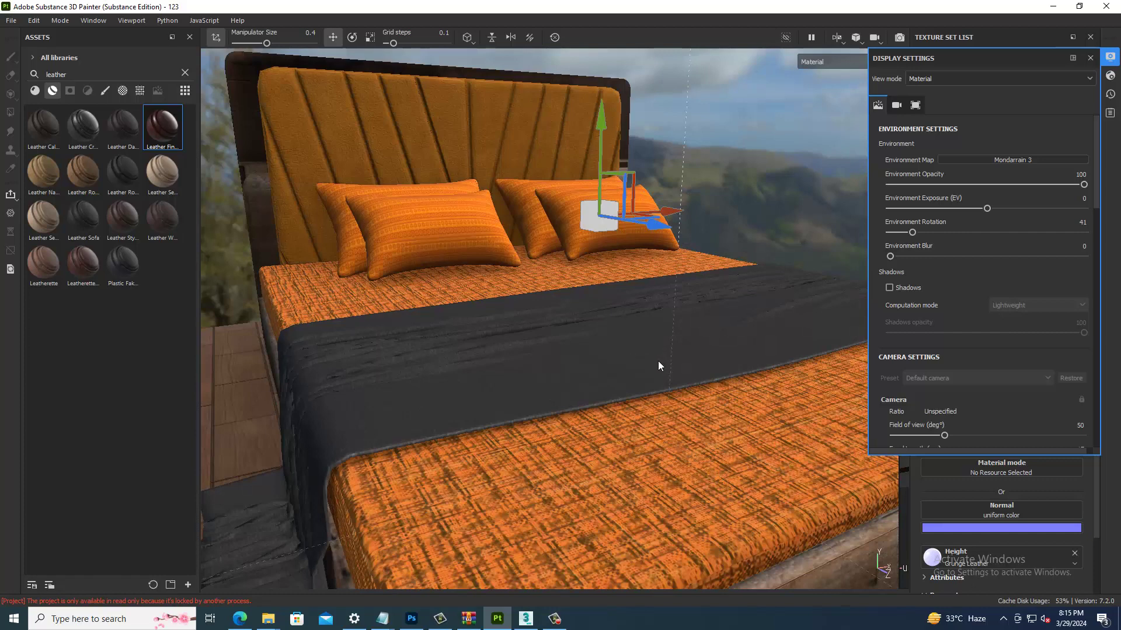
mouse_move(657, 360)
alt+mouse_down()
mouse_move(647, 389)
mouse_move(557, 400)
alt+mouse_up()
scroll(557, 400, up, 5)
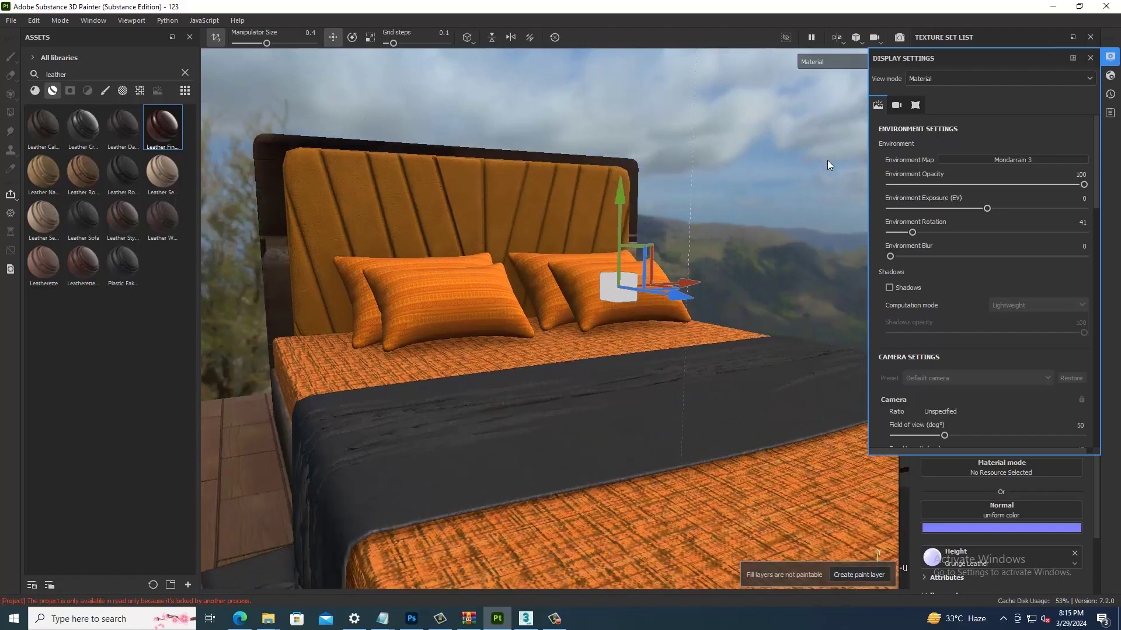
click(1110, 57)
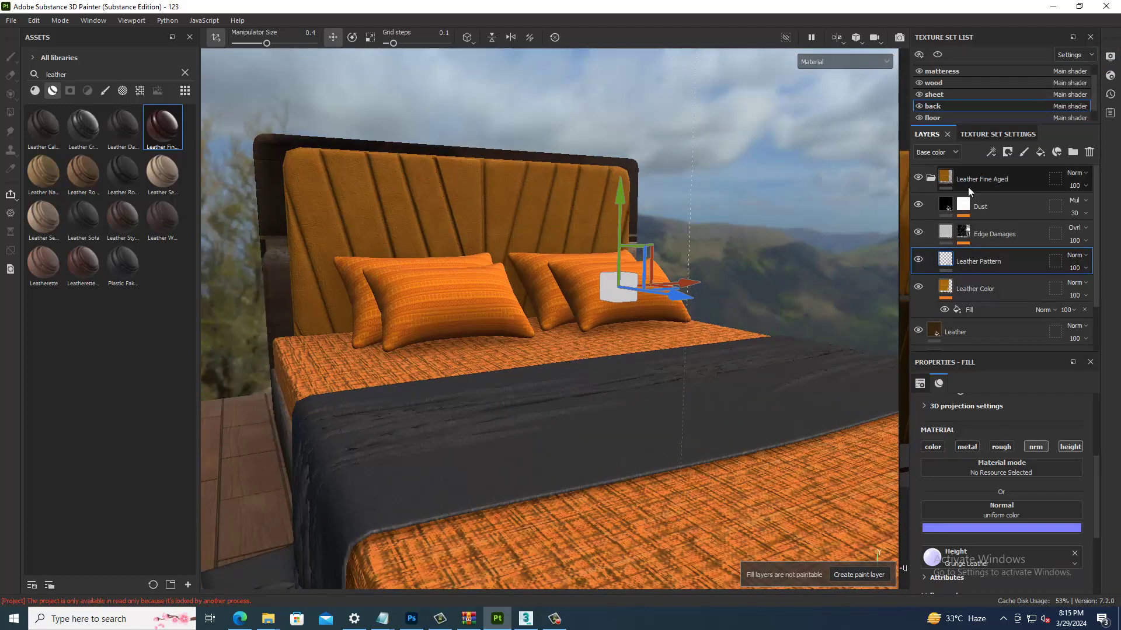
click(945, 184)
mouse_move(562, 333)
alt+mouse_down()
mouse_move(581, 380)
mouse_move(650, 388)
mouse_move(681, 450)
alt+mouse_up()
scroll(554, 365, up, 5)
mouse_move(555, 365)
alt+mouse_down()
mouse_move(393, 318)
mouse_move(508, 408)
mouse_move(523, 397)
alt+mouse_up()
alt+middle_drag(523, 397, 474, 299)
scroll(482, 315, down, 5)
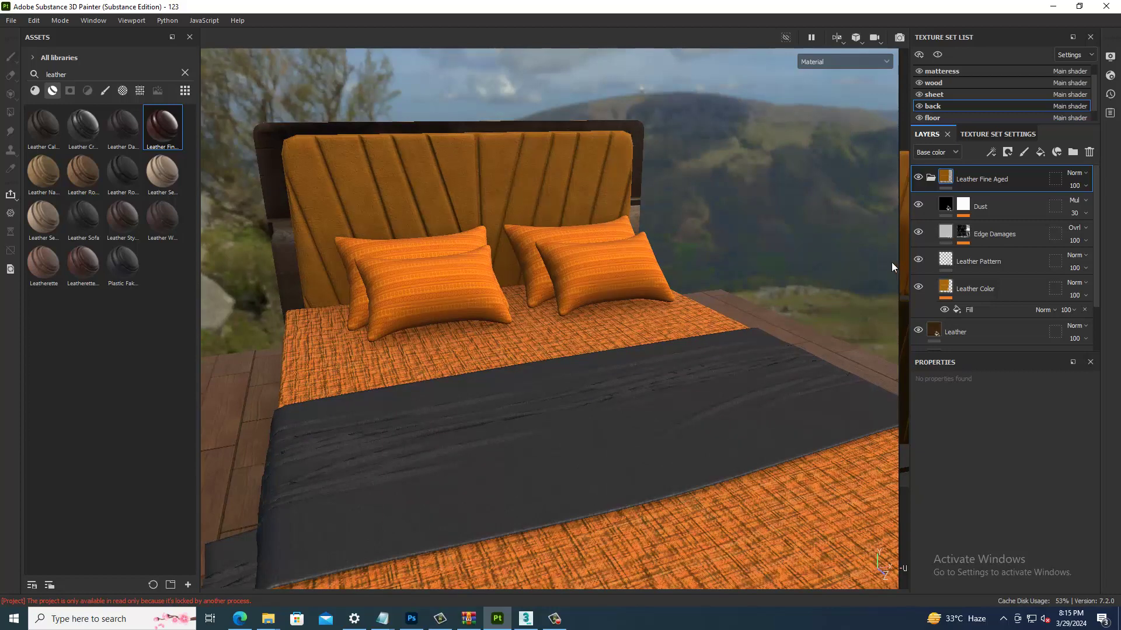
click(527, 618)
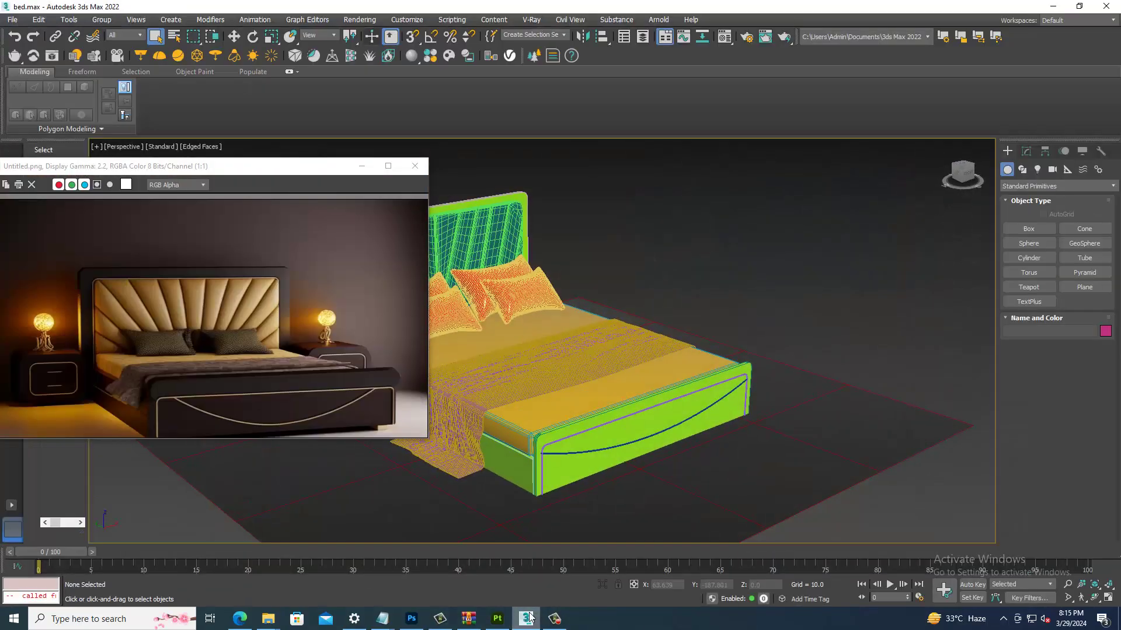
Step: Back in Painter, make the sheet texture set active for editing
click(527, 617)
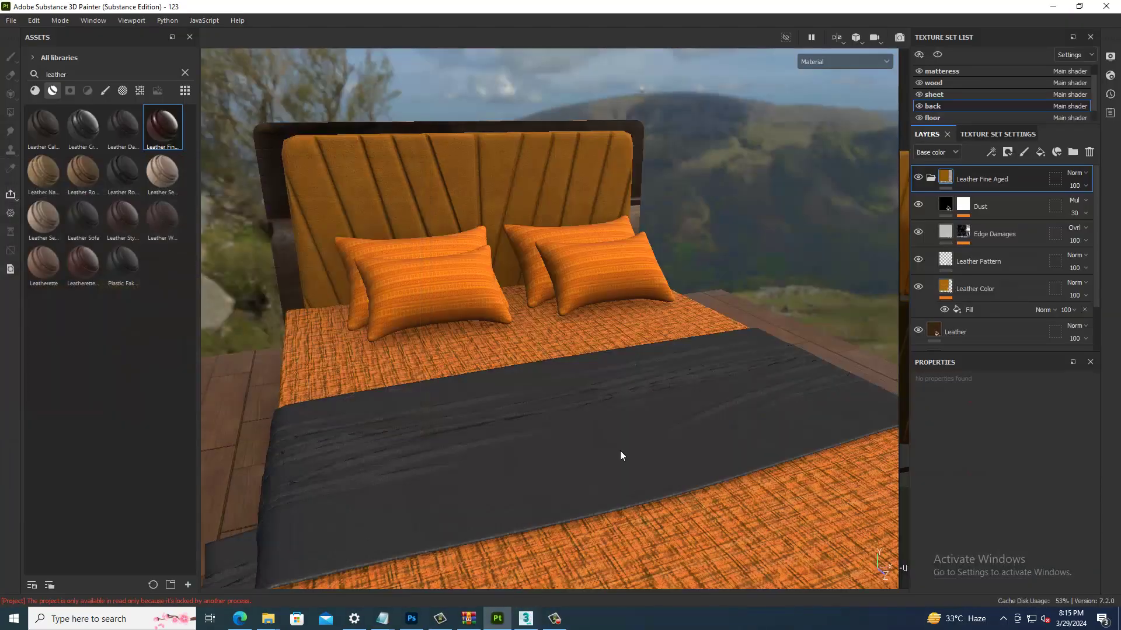
click(919, 94)
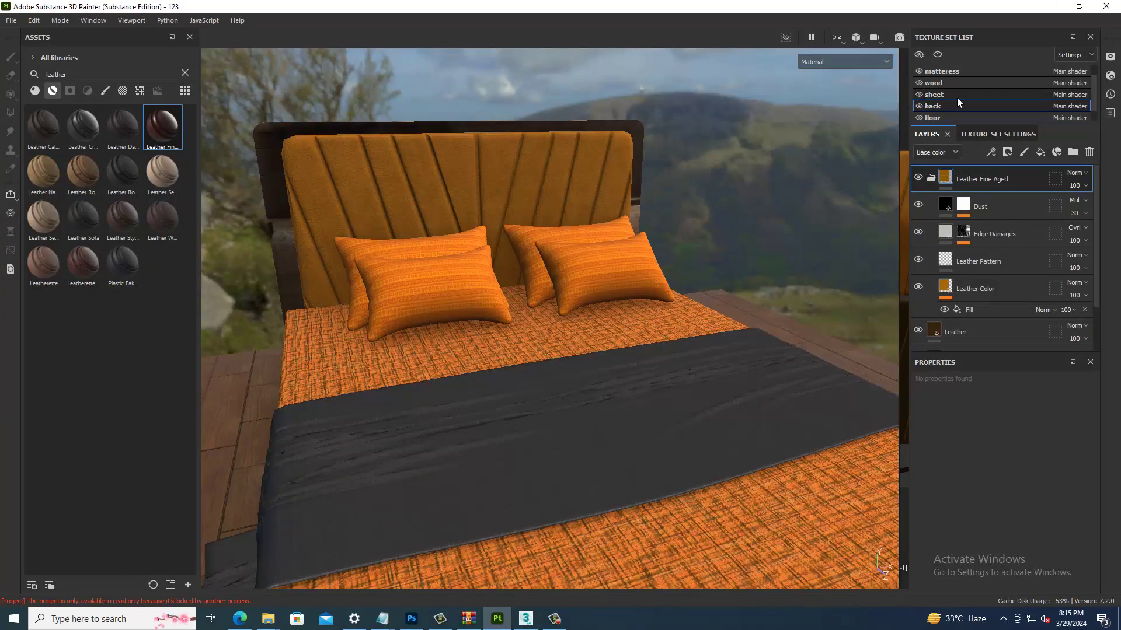
click(953, 95)
Step: List 'fabr' smart materials, try Plastic Fabric Bands on the sheet, then undo it
key(ctrl+a)
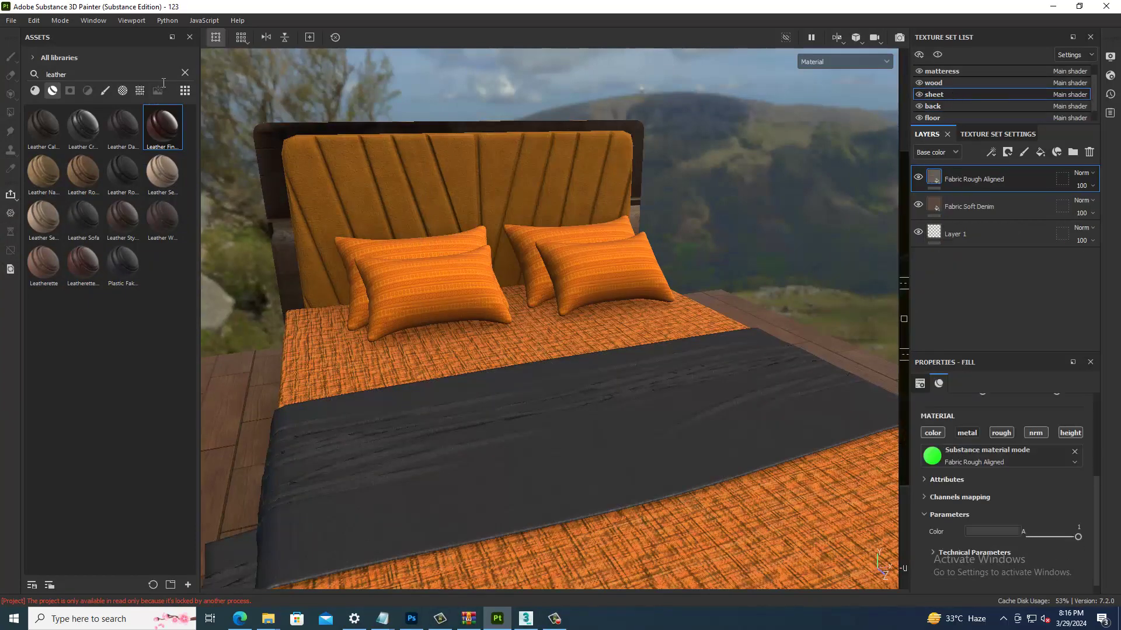
text(cl)
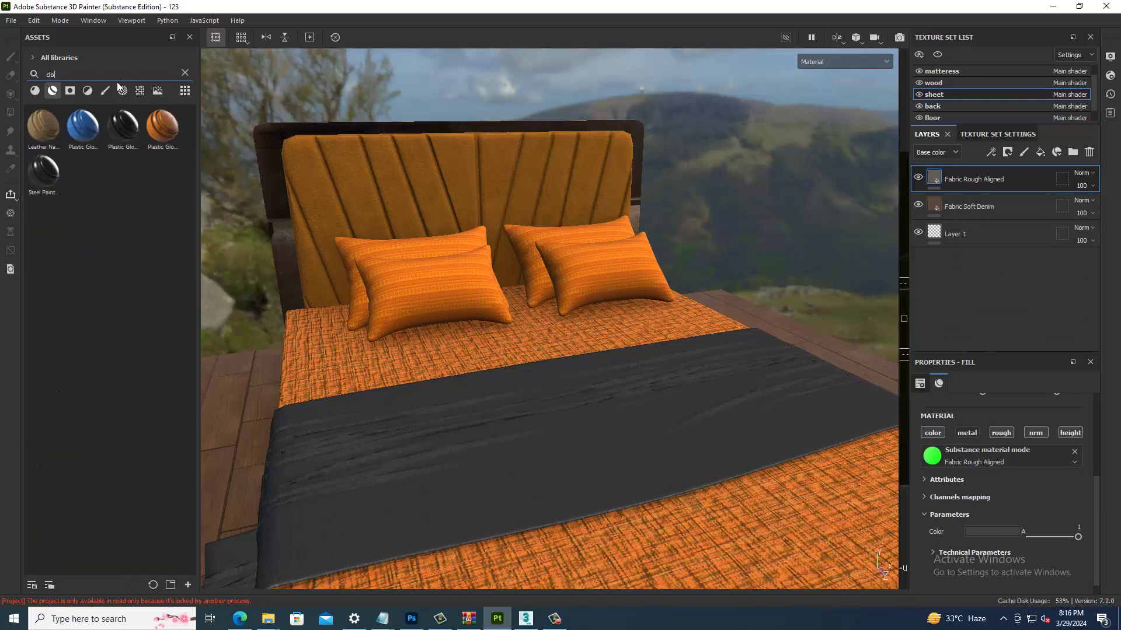
text(o)
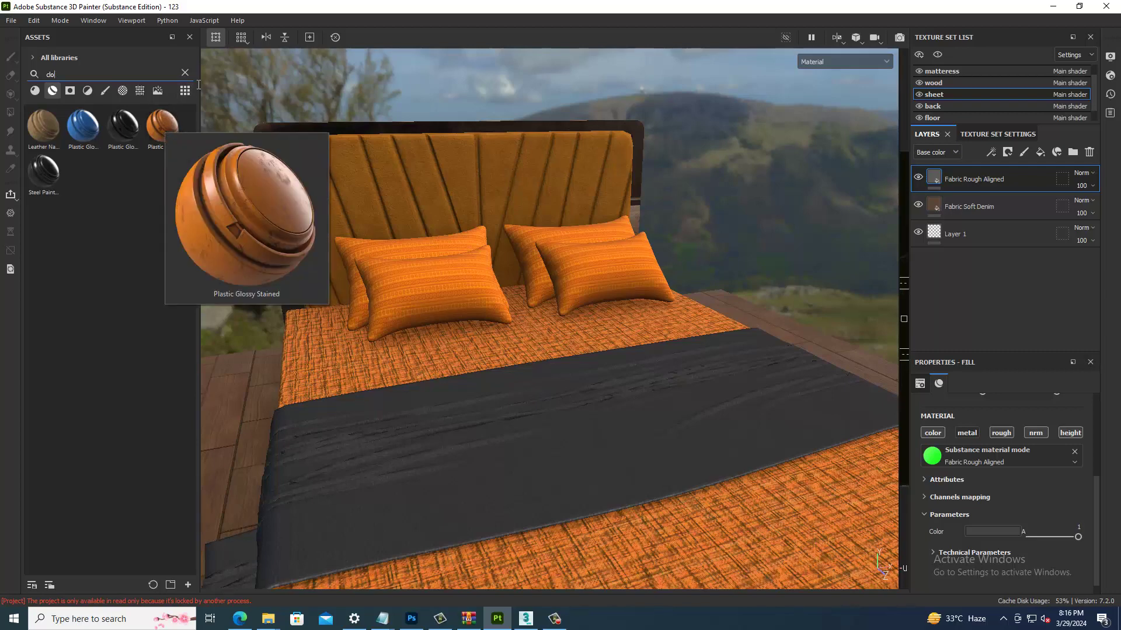
click(185, 74)
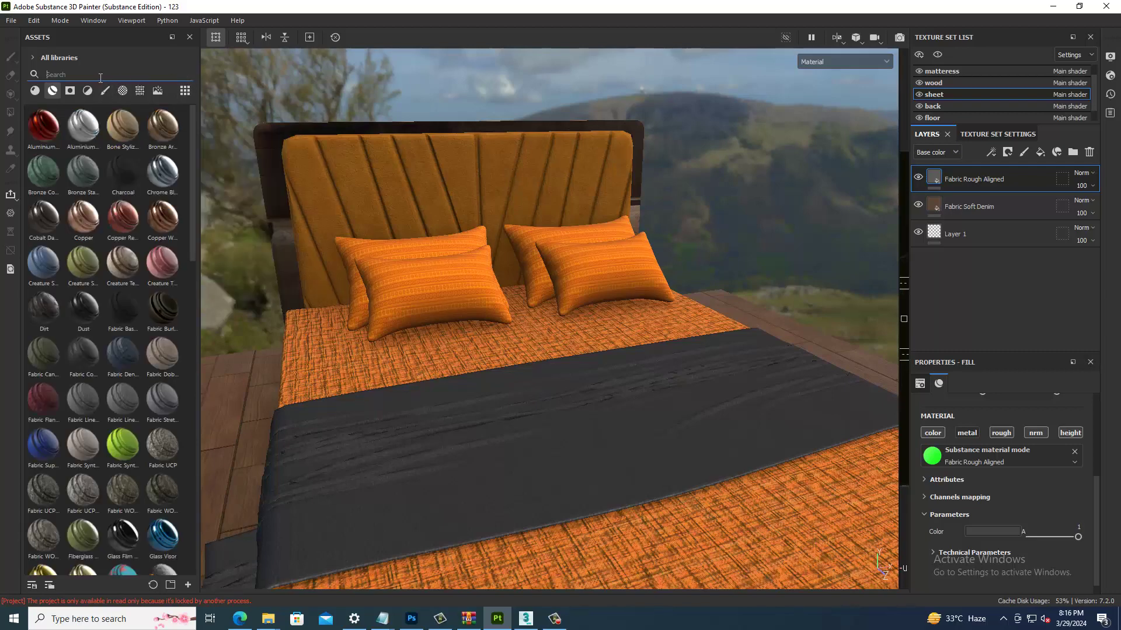
text(fabr)
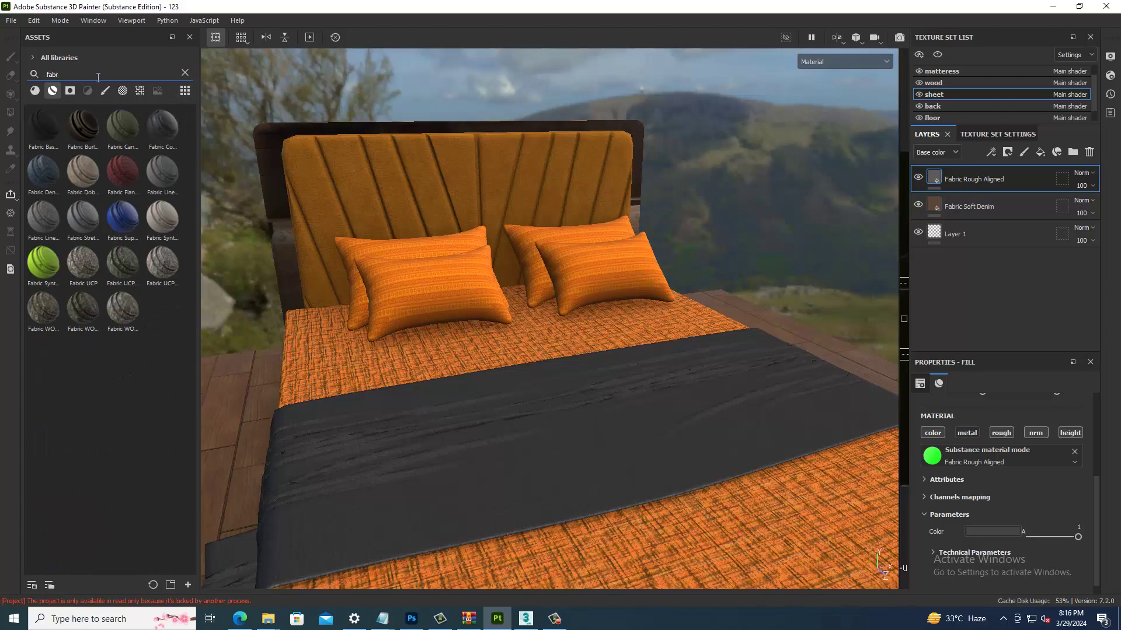
click(36, 91)
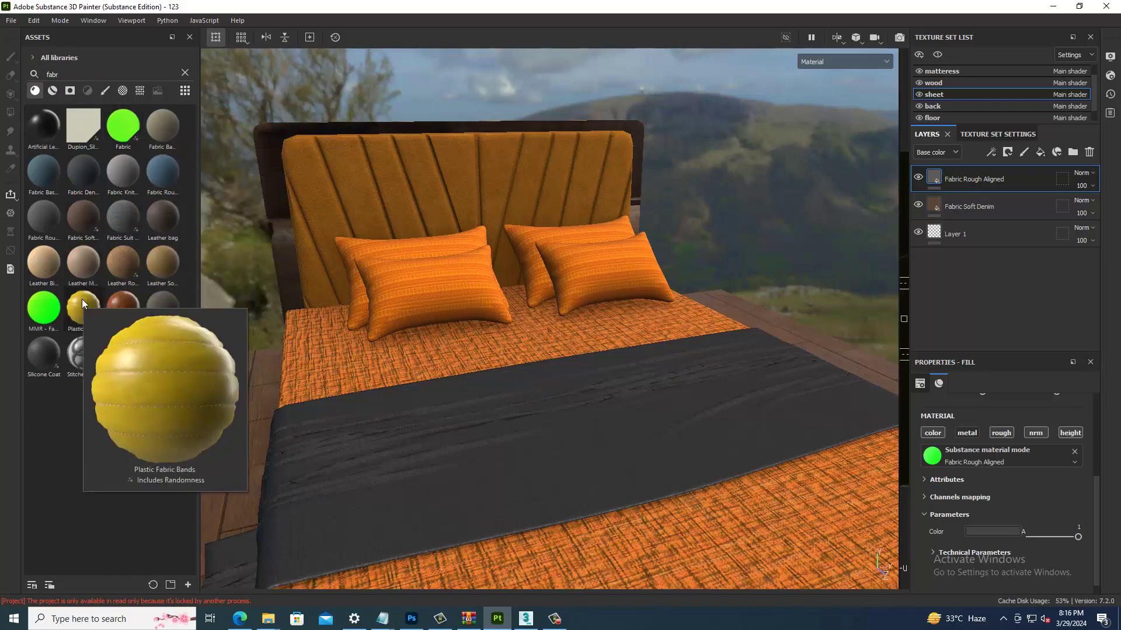
drag(81, 298, 496, 403)
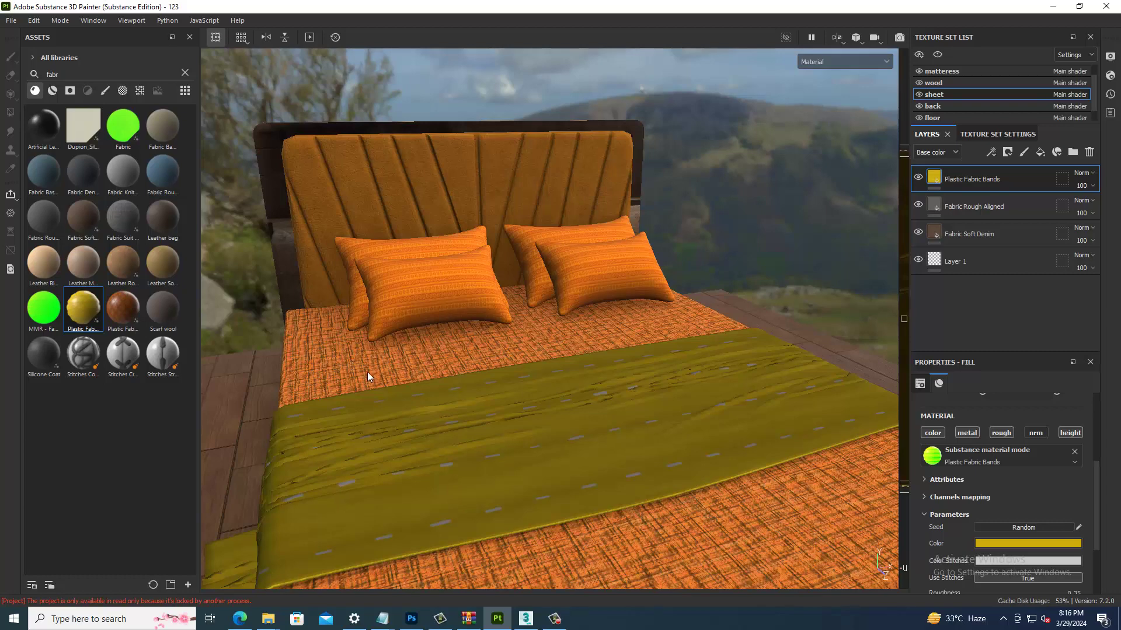
key(ctrl+z)
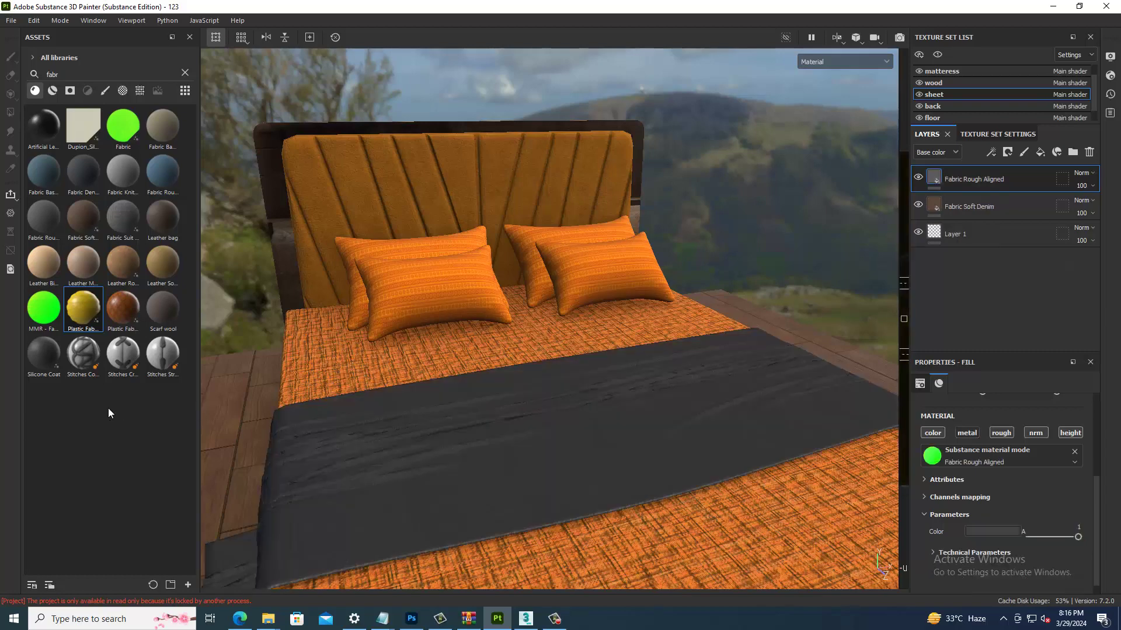
mouse_move(123, 172)
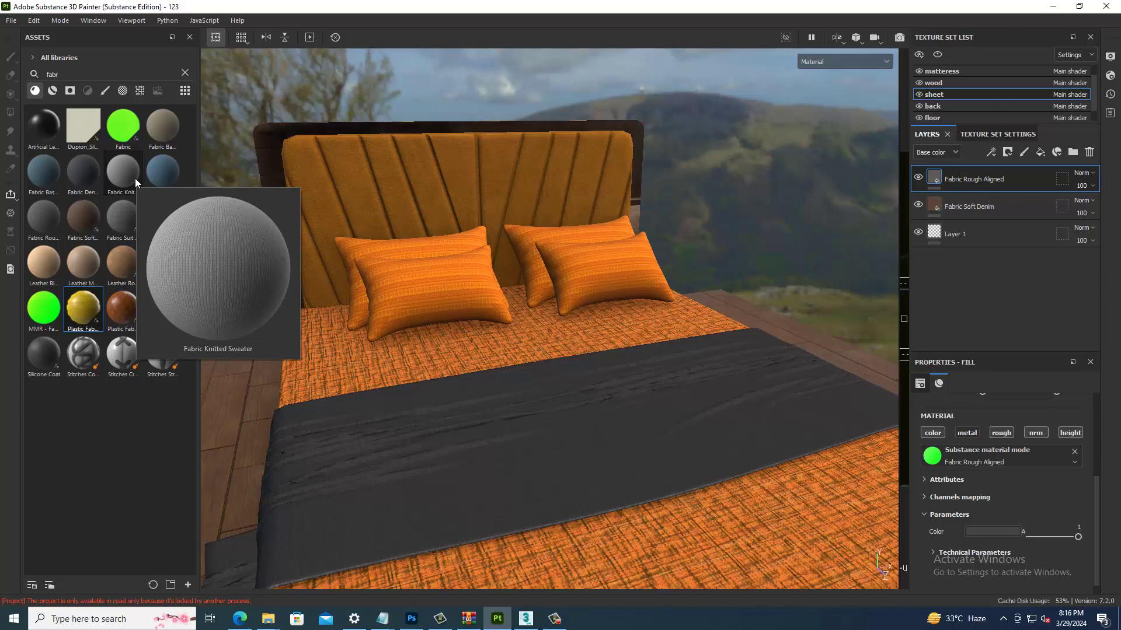
drag(123, 172, 598, 496)
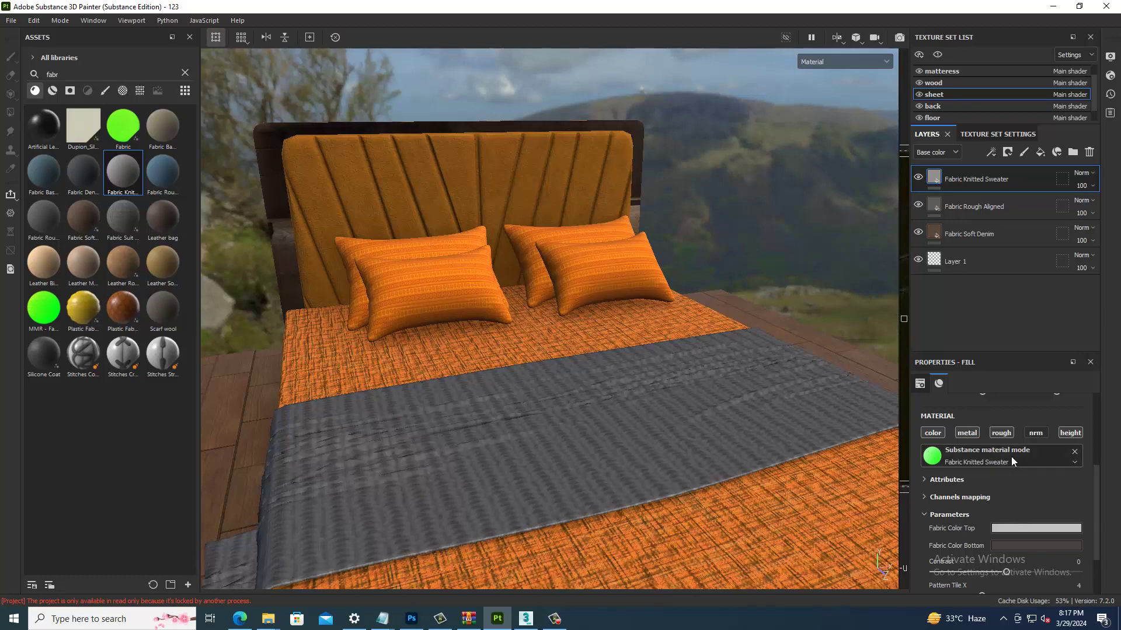
scroll(1014, 486, up, 1)
scroll(1014, 484, up, 3)
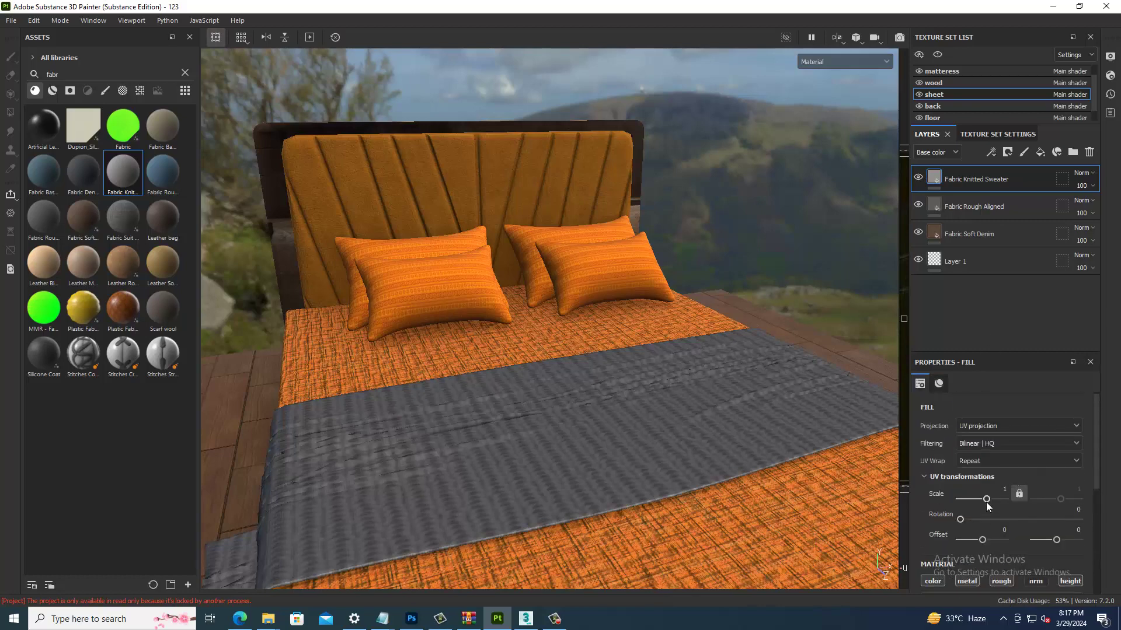
drag(986, 499, 986, 501)
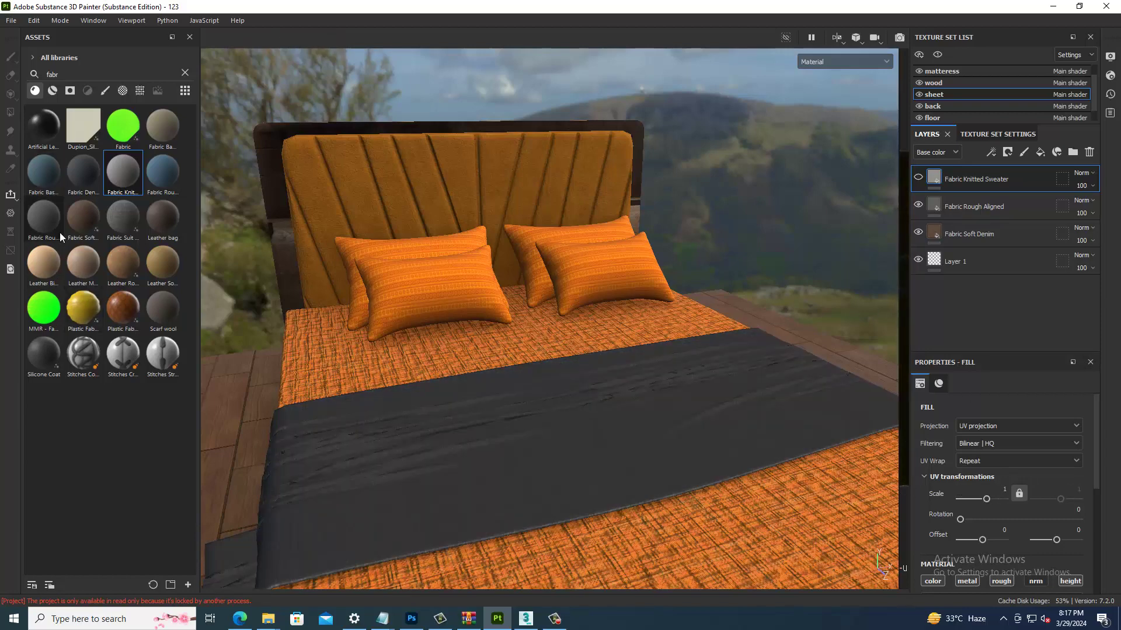
mouse_move(83, 214)
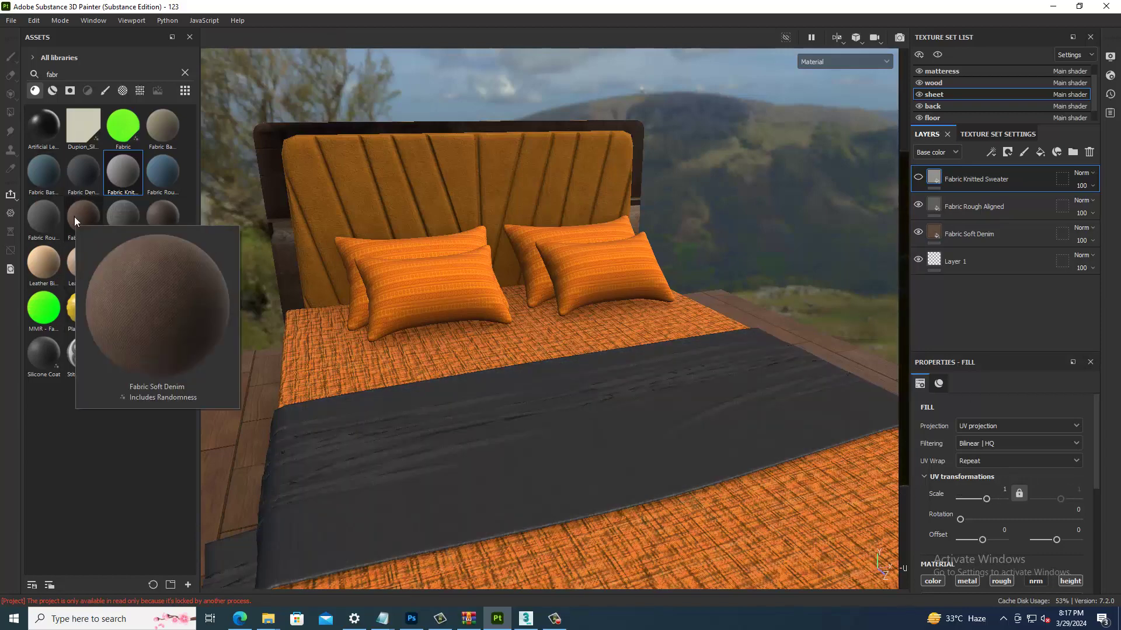
click(527, 619)
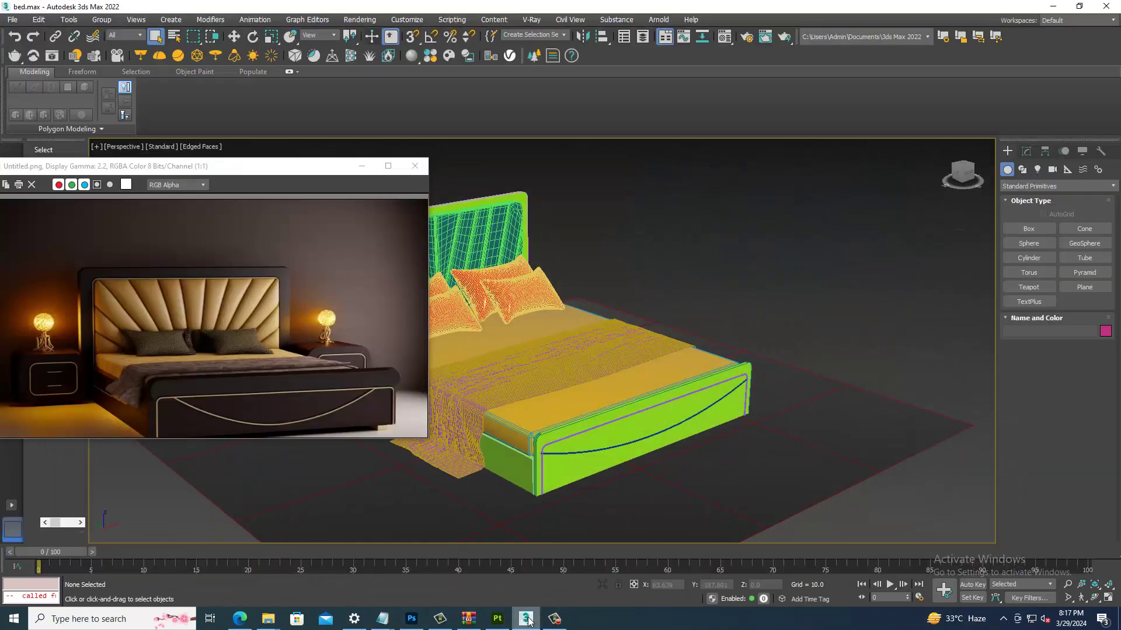
click(527, 620)
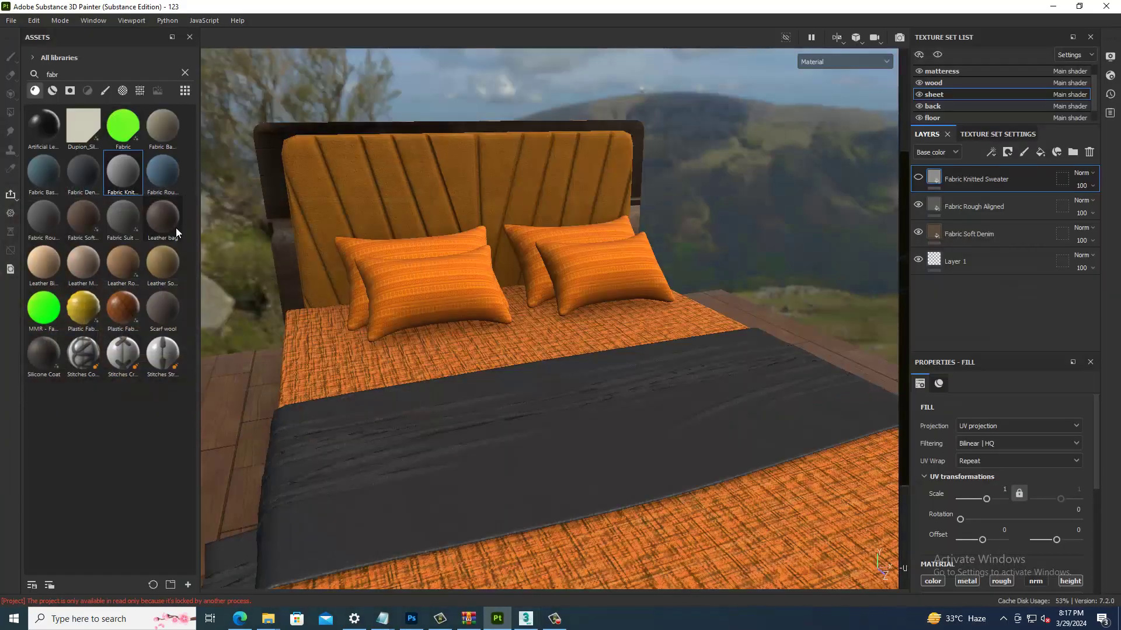
Step: Apply Fabric Soft Denim to the sheet with UV Scale raised to 9.04
drag(92, 223, 594, 443)
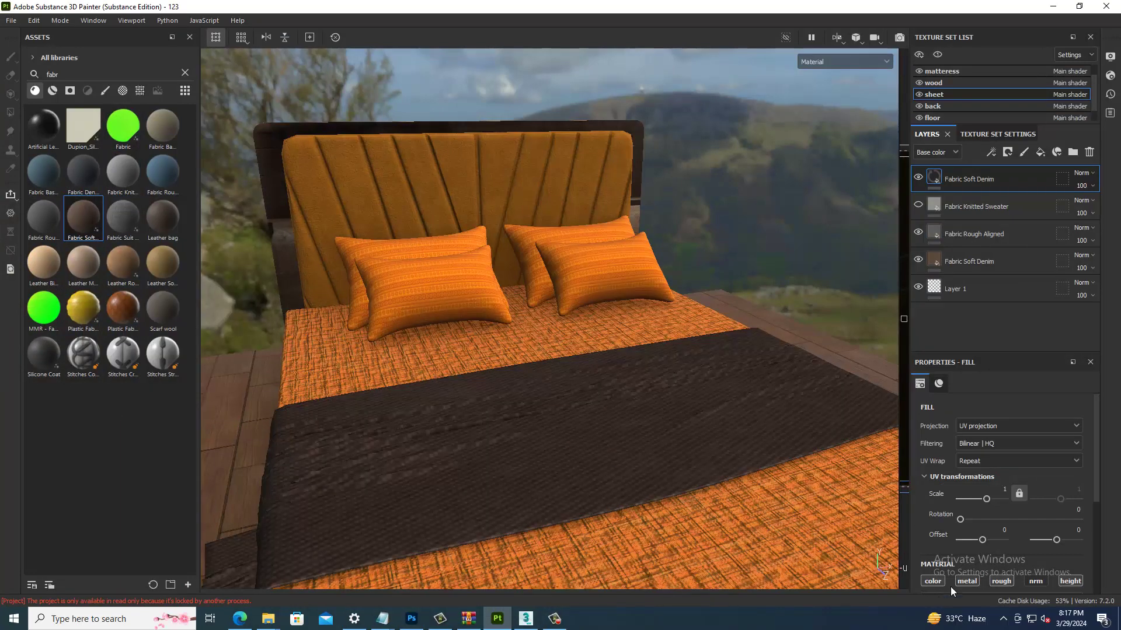
drag(986, 499, 990, 499)
scroll(574, 380, down, 5)
mouse_move(560, 378)
alt+mouse_down()
mouse_move(609, 350)
mouse_move(593, 377)
alt+mouse_up()
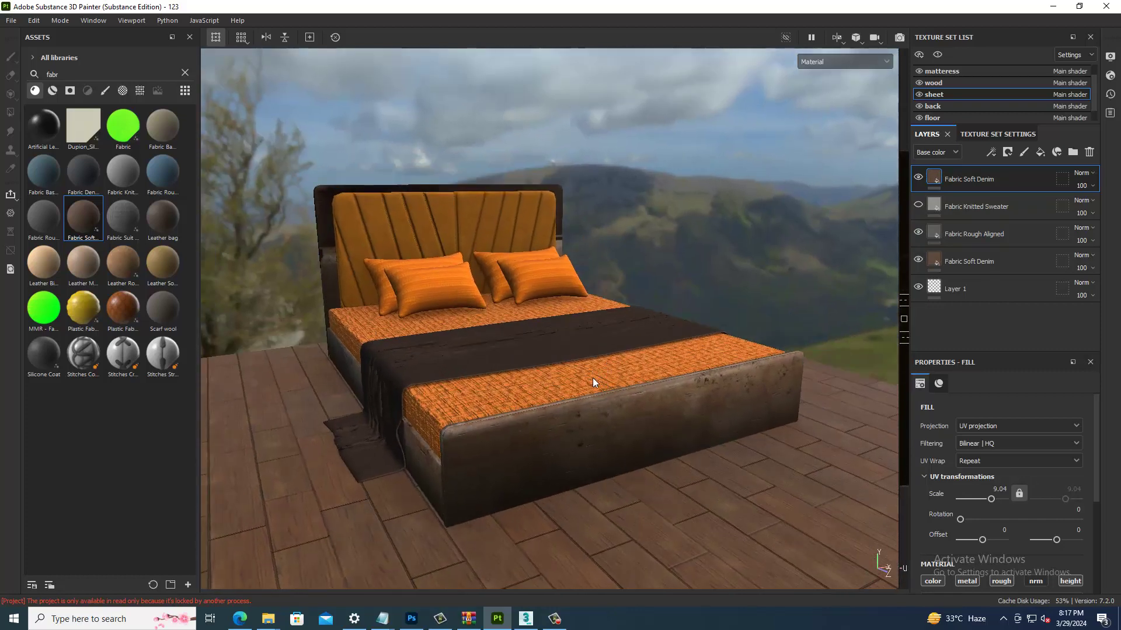
scroll(954, 96, down, 1)
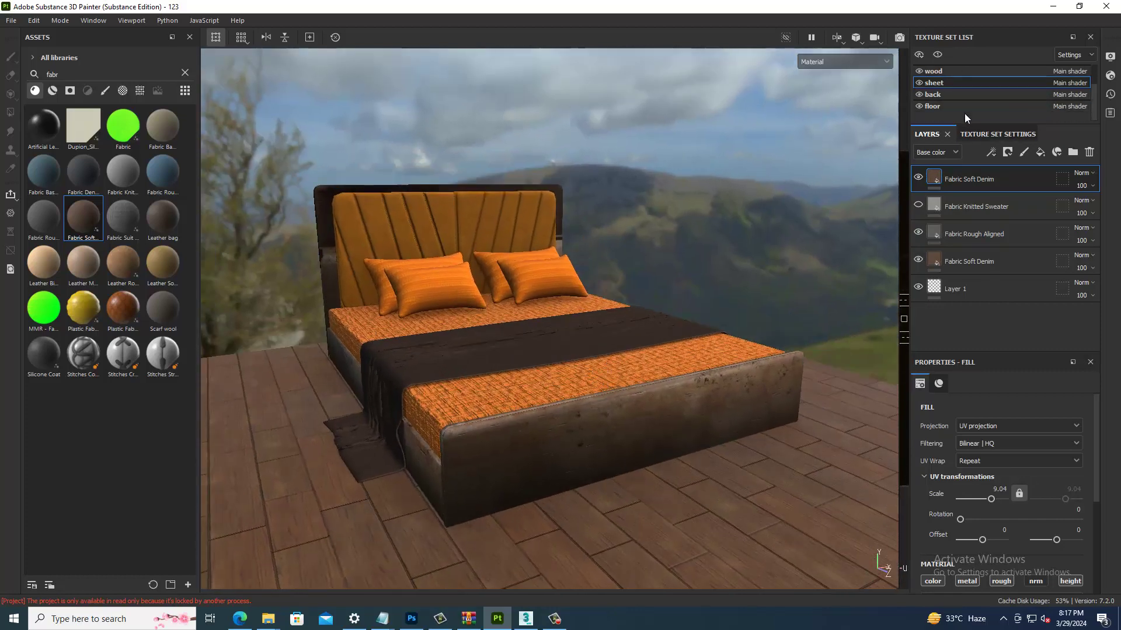
Step: Make the floor texture set active with its pine_wood_panel_v2 fill layer selected
click(940, 105)
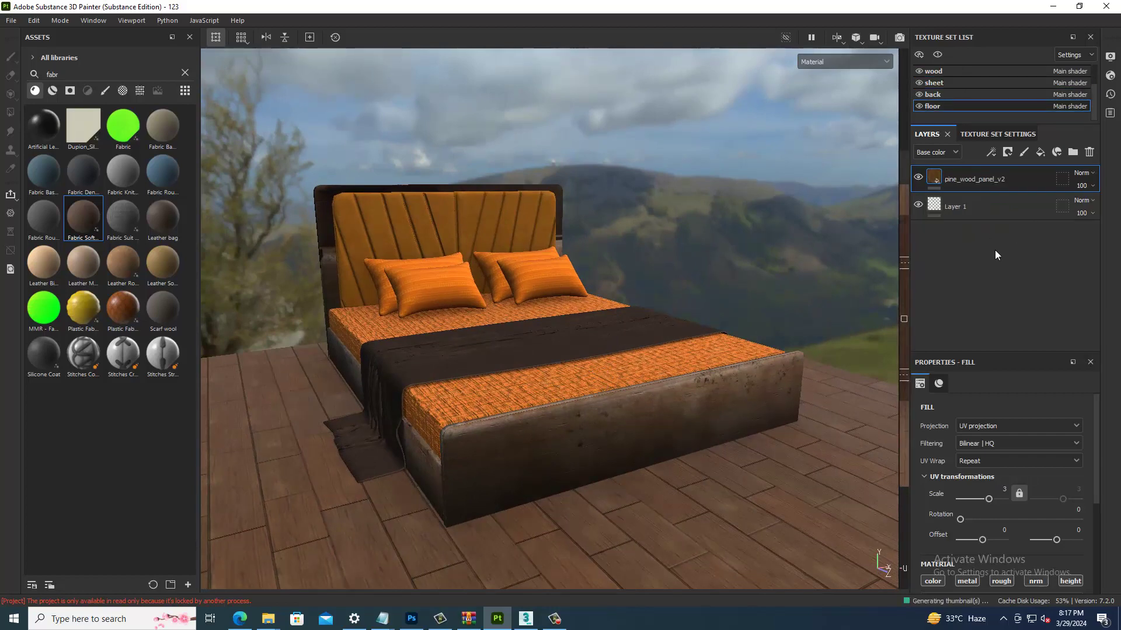
scroll(1030, 566, down, 1)
scroll(1029, 563, down, 2)
scroll(1027, 559, down, 1)
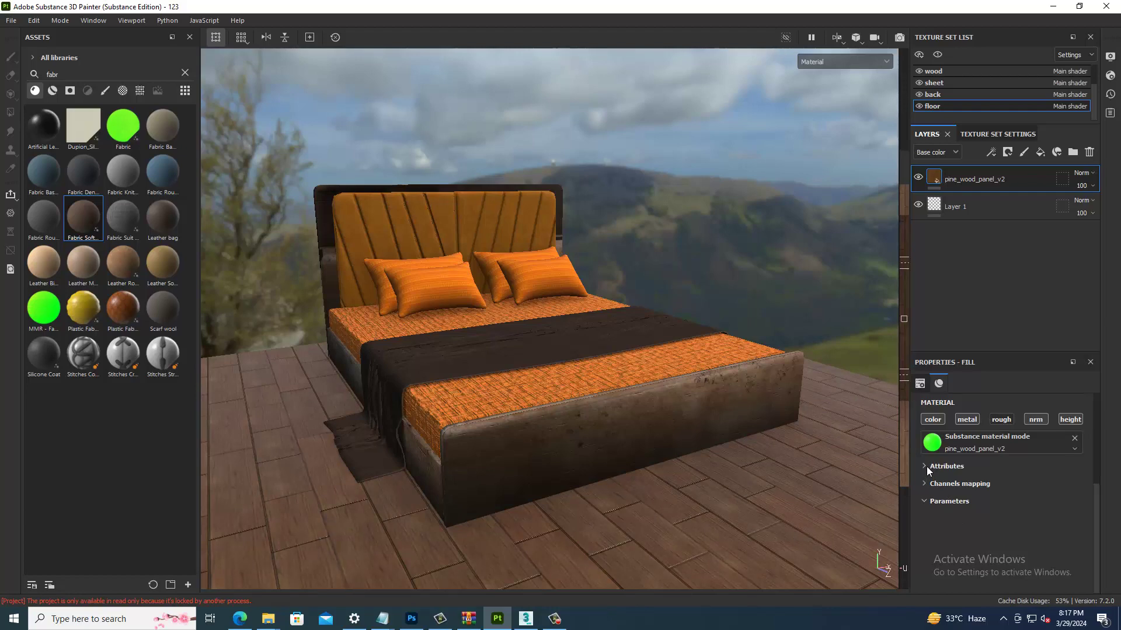
scroll(506, 433, up, 2)
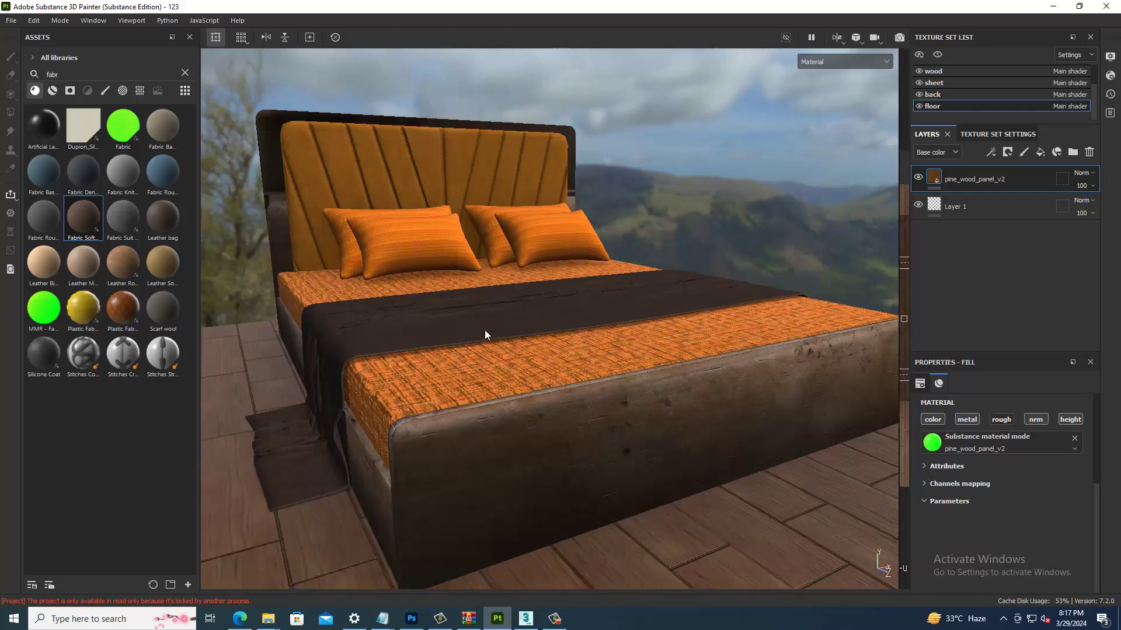
scroll(484, 331, up, 1)
scroll(489, 363, up, 1)
scroll(490, 362, up, 1)
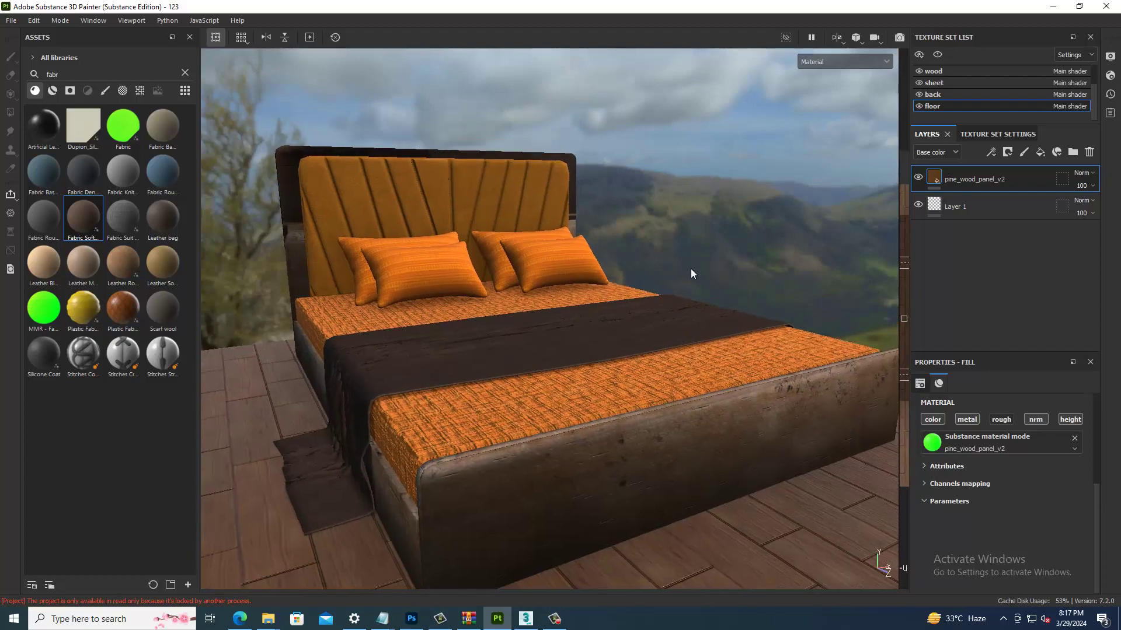
Step: Narrow the asset library and orbit around the bed to check its textures
shift+right_drag(707, 264, 682, 267)
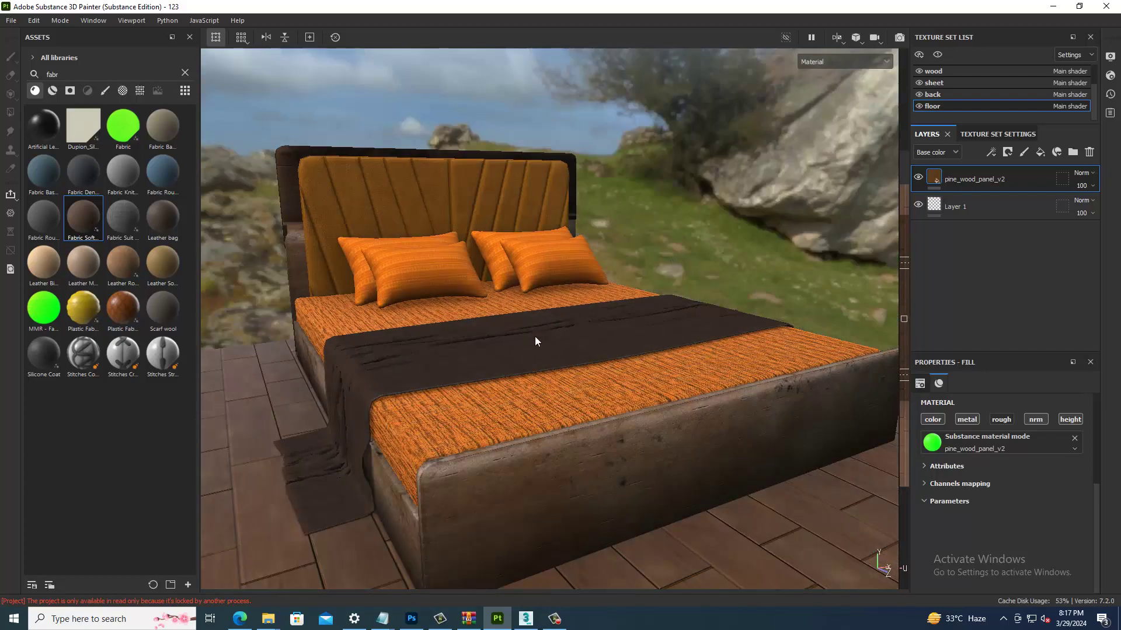
alt+drag(534, 336, 615, 297)
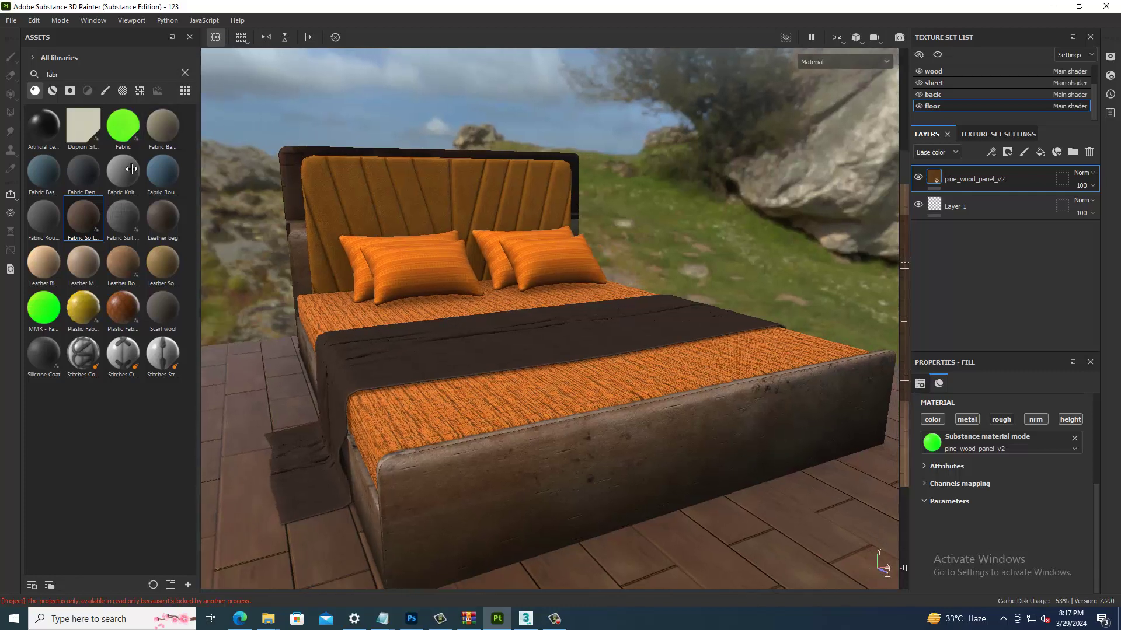
drag(200, 166, 113, 167)
alt+drag(550, 318, 530, 317)
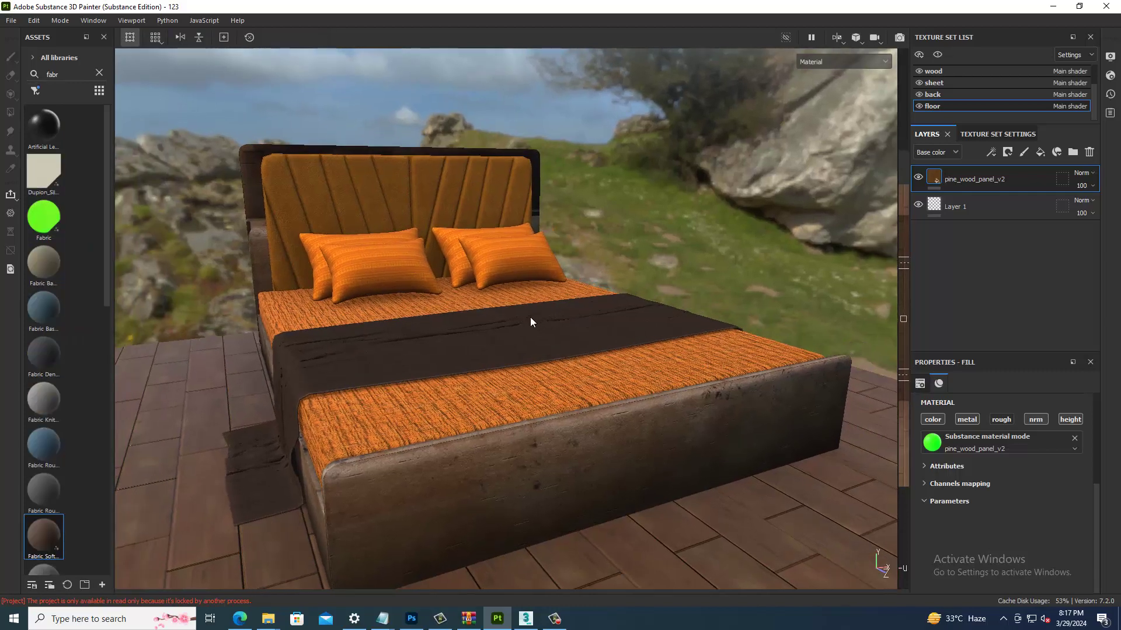
alt+drag(513, 385, 505, 377)
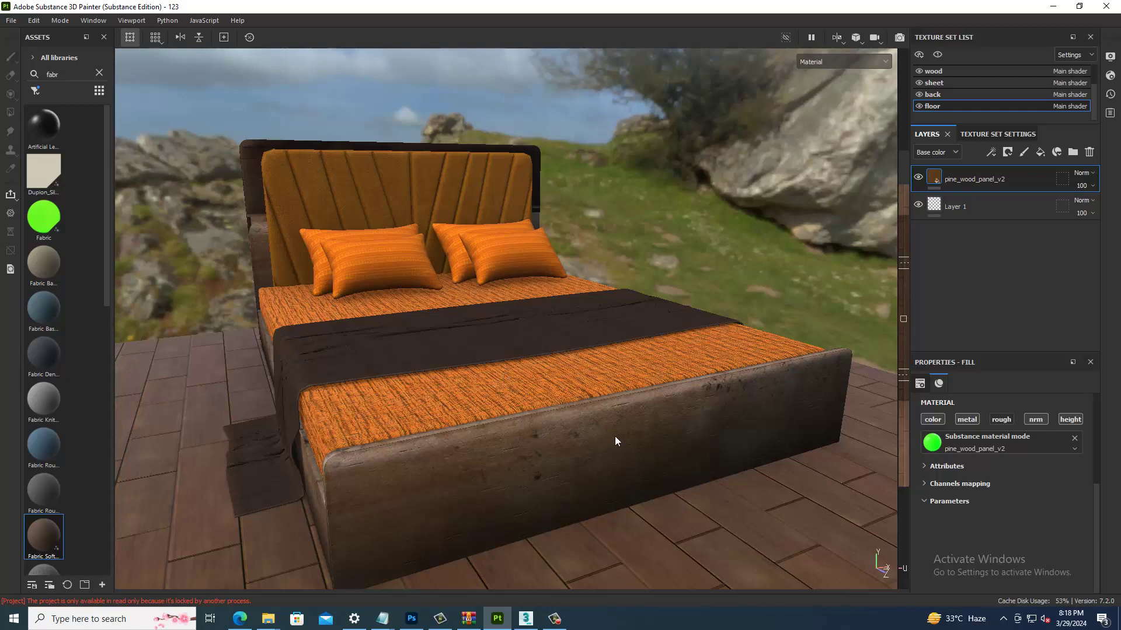
scroll(593, 425, up, 2)
scroll(587, 418, up, 1)
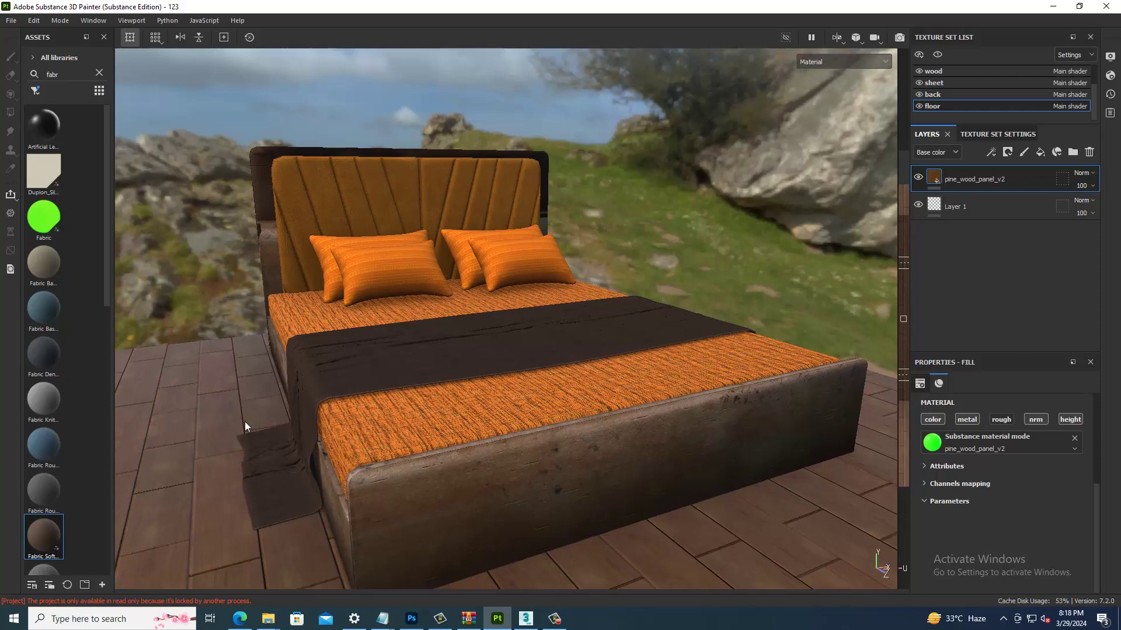
Step: Search assets for 'wood', apply Wood American Cherry to the frame, then hide that layer
drag(120, 395, 398, 388)
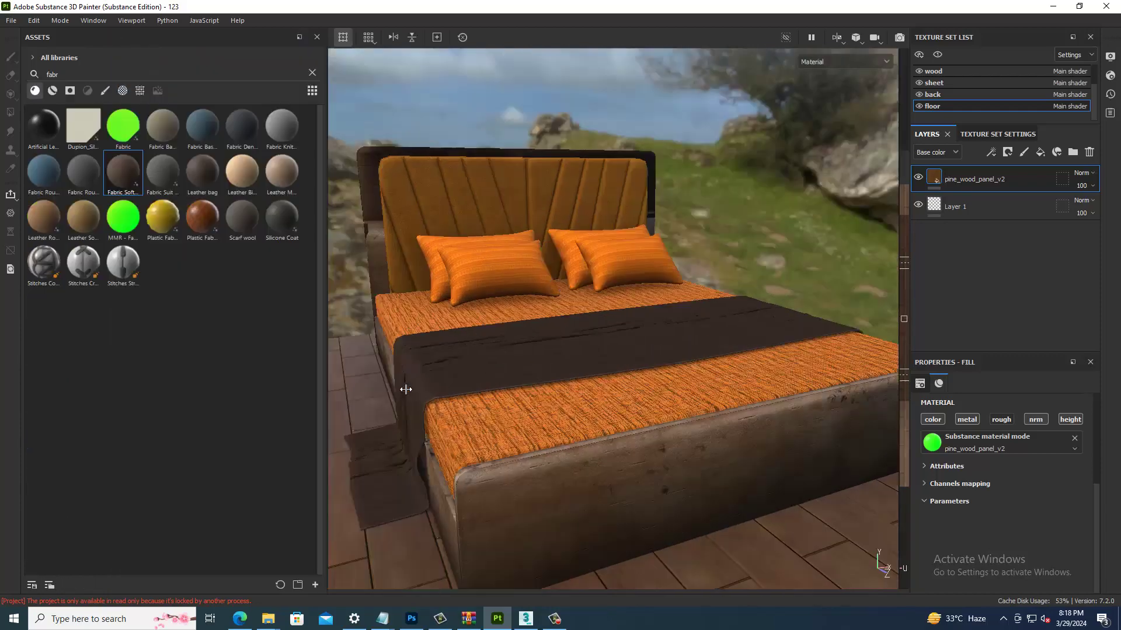
click(383, 73)
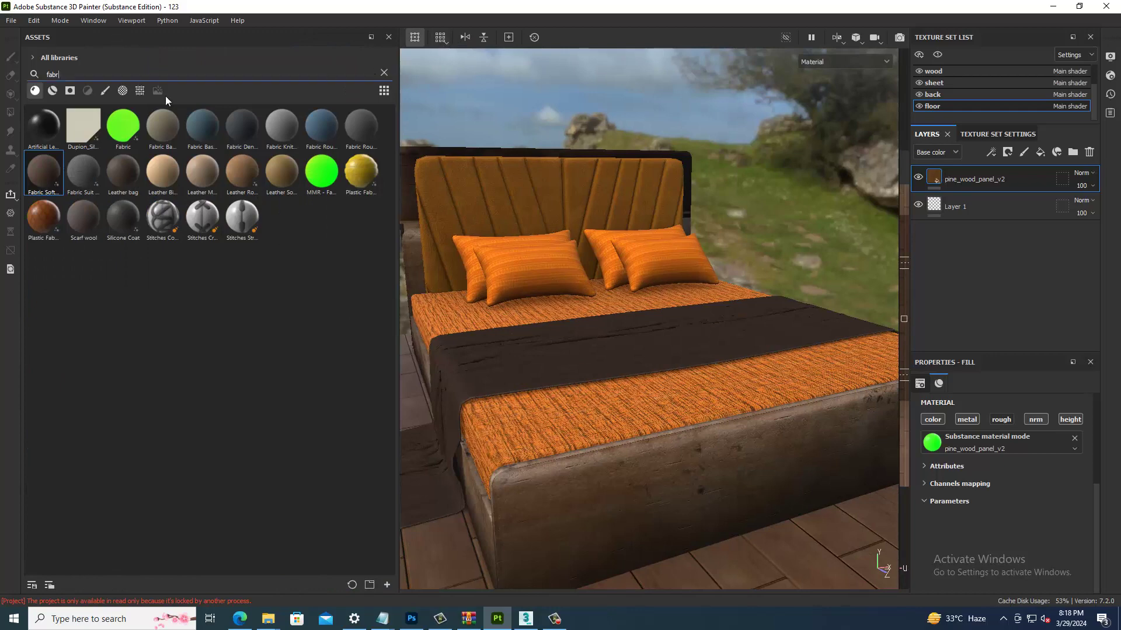
text(wood)
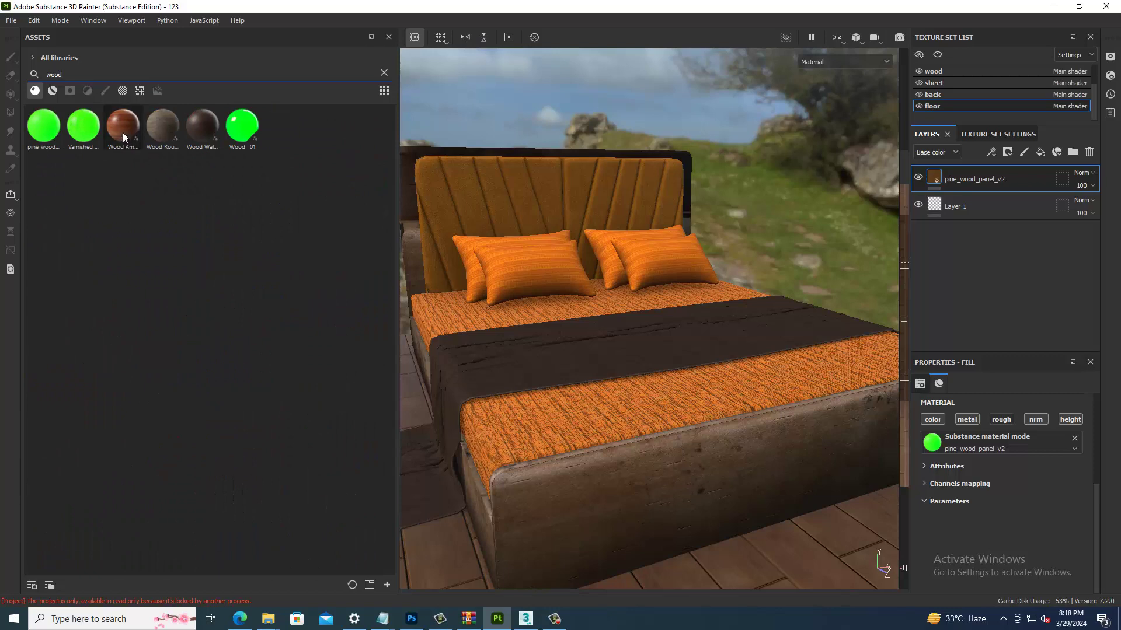
drag(123, 132, 673, 464)
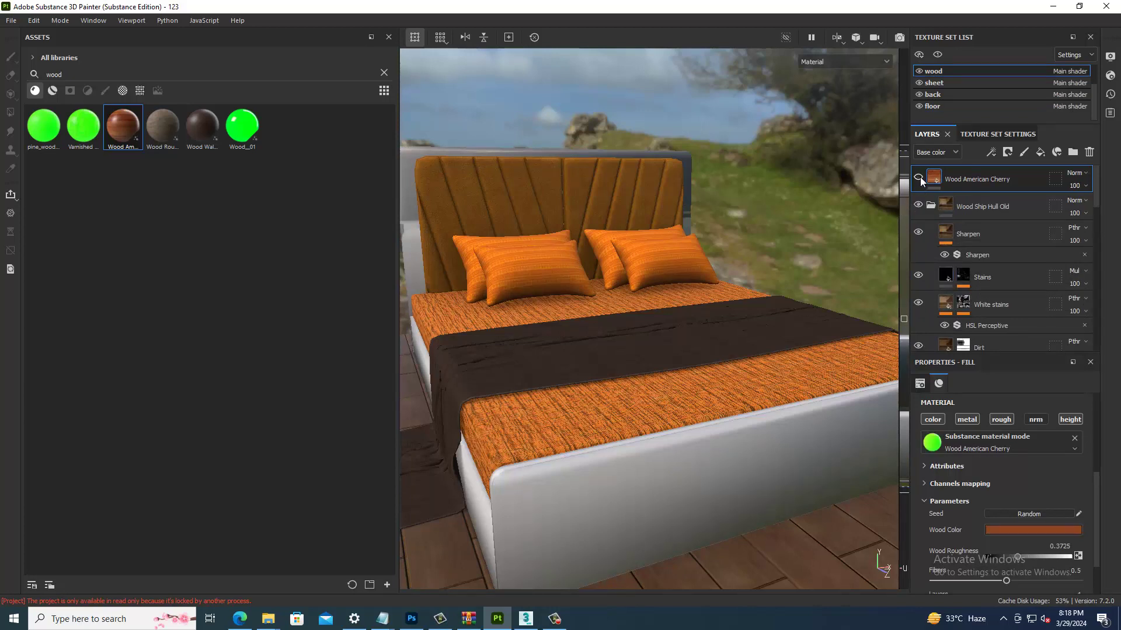
click(918, 177)
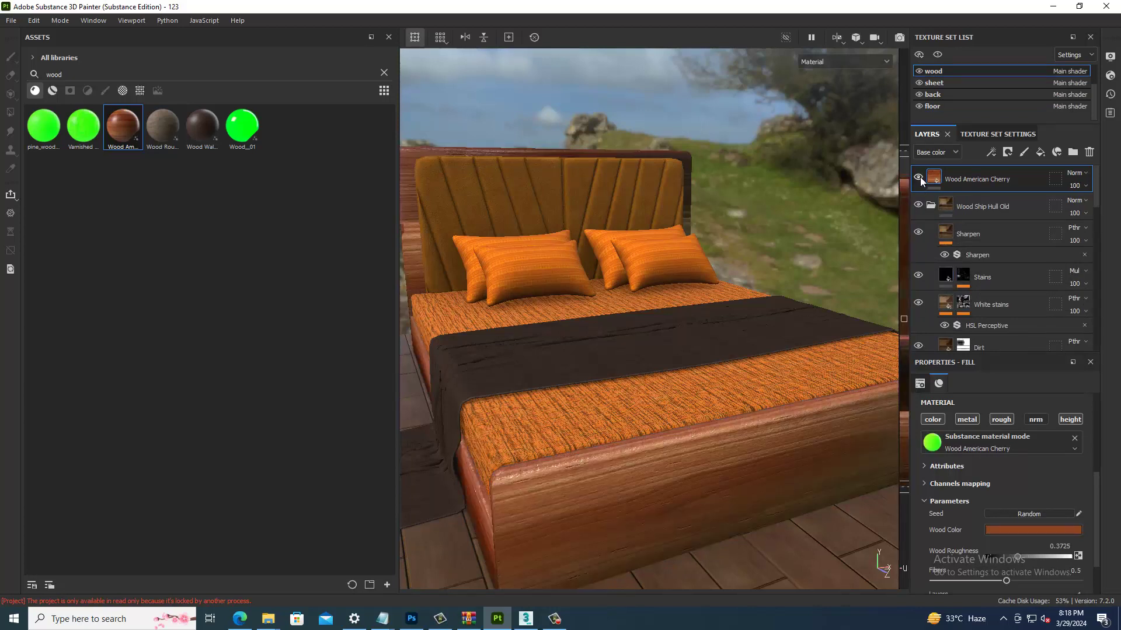
click(919, 177)
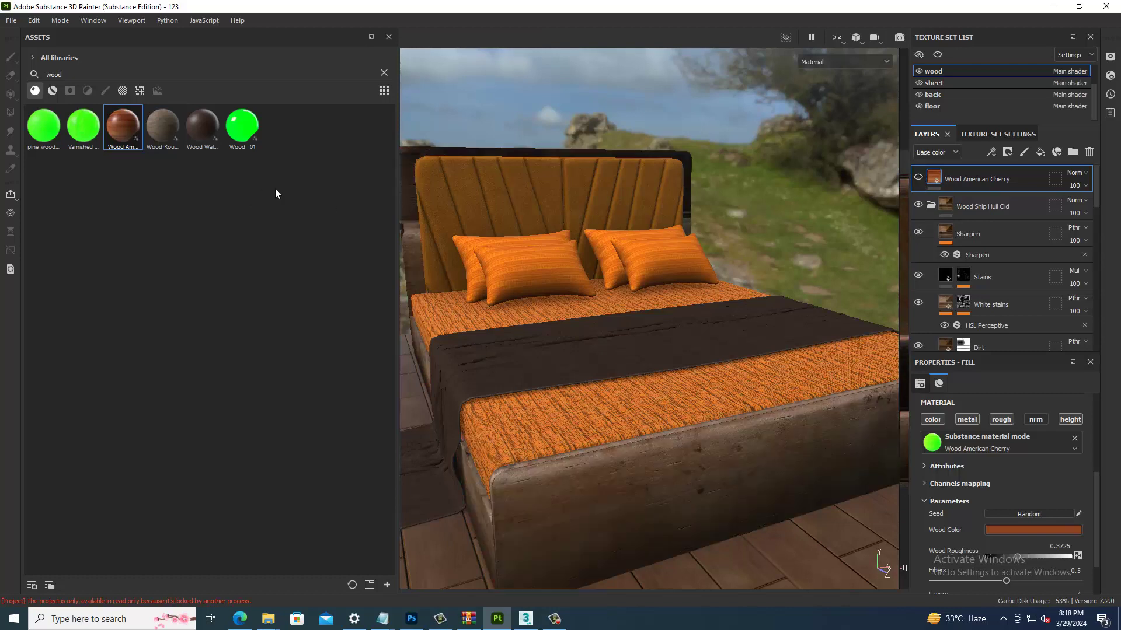
Step: Apply Wood Walnut to the frame with colour 080504 and UV Scale 3.69
drag(199, 127, 703, 465)
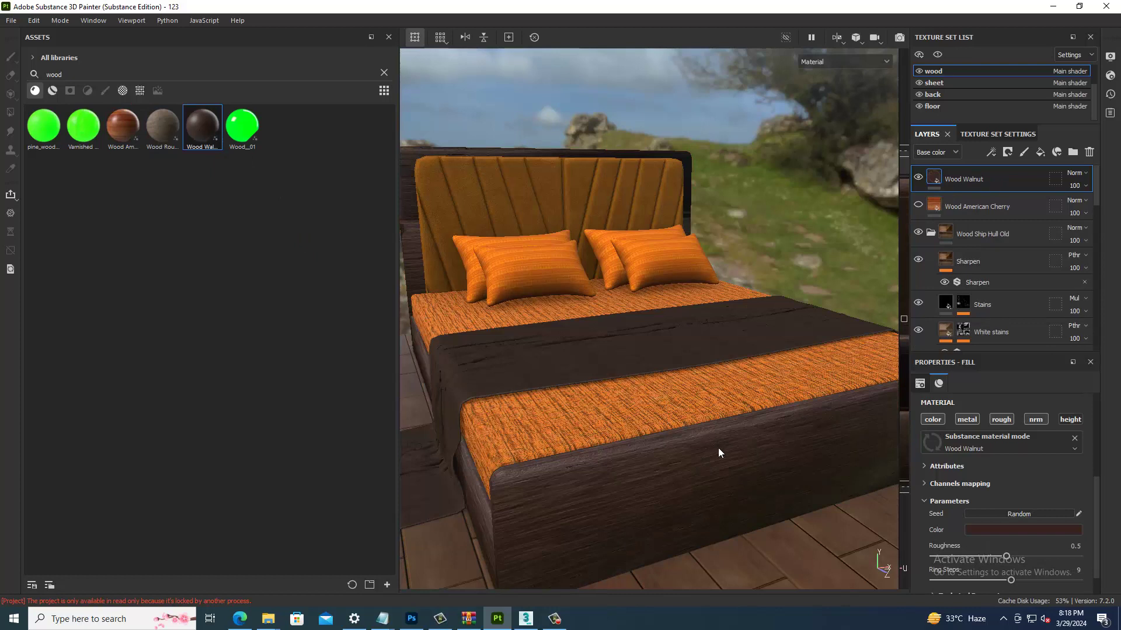
click(918, 177)
click(999, 529)
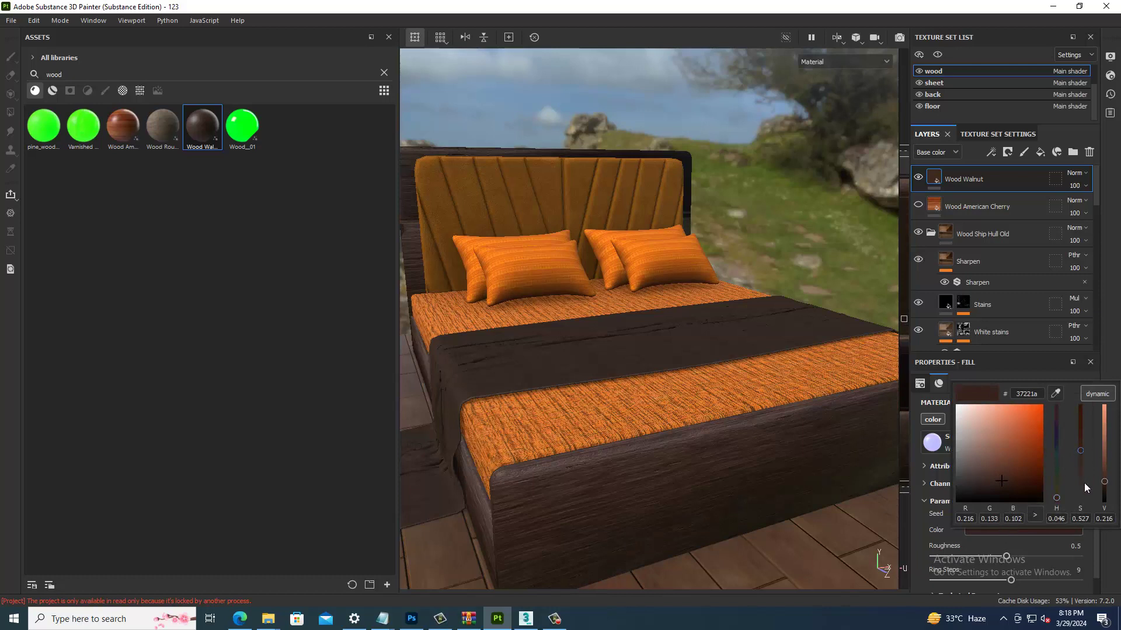
drag(1103, 482, 1107, 503)
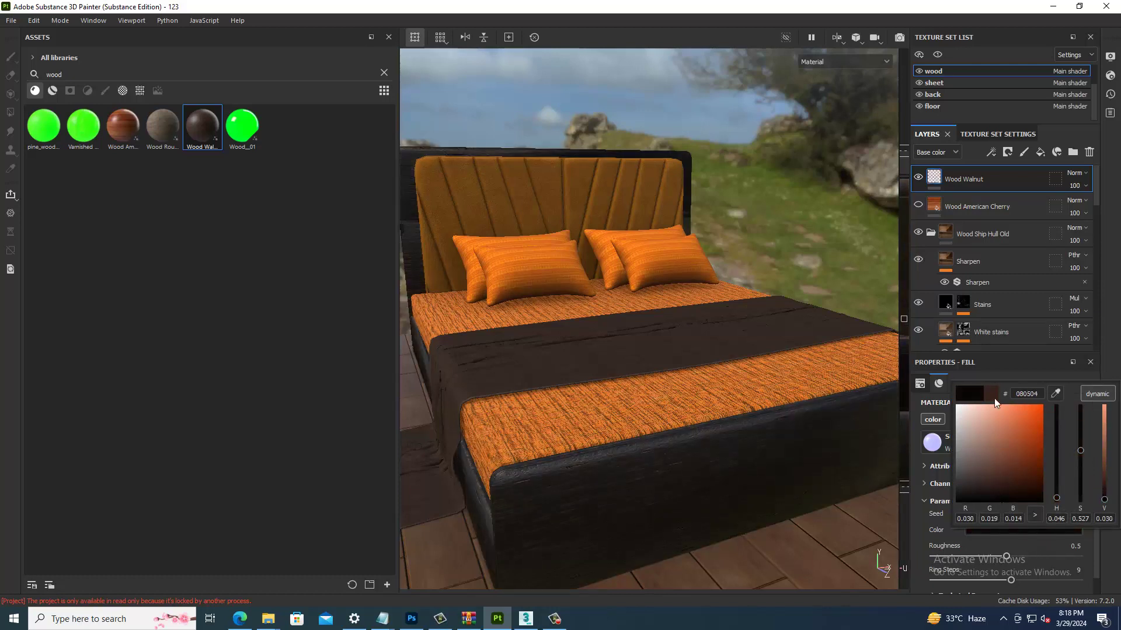
click(917, 535)
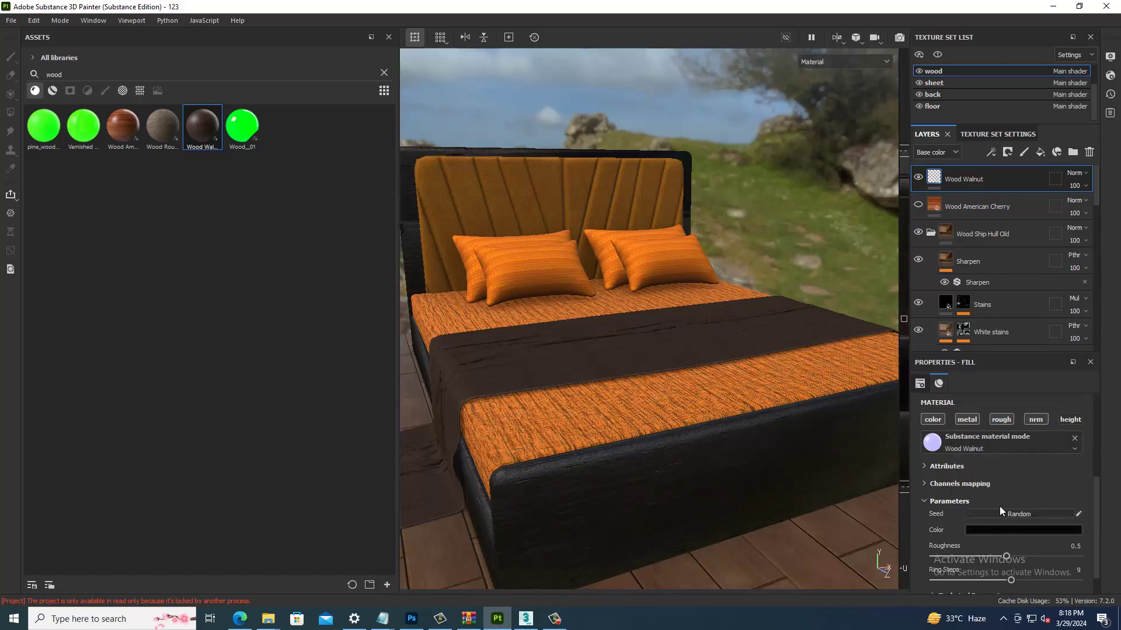
scroll(999, 506, up, 3)
drag(987, 496, 989, 496)
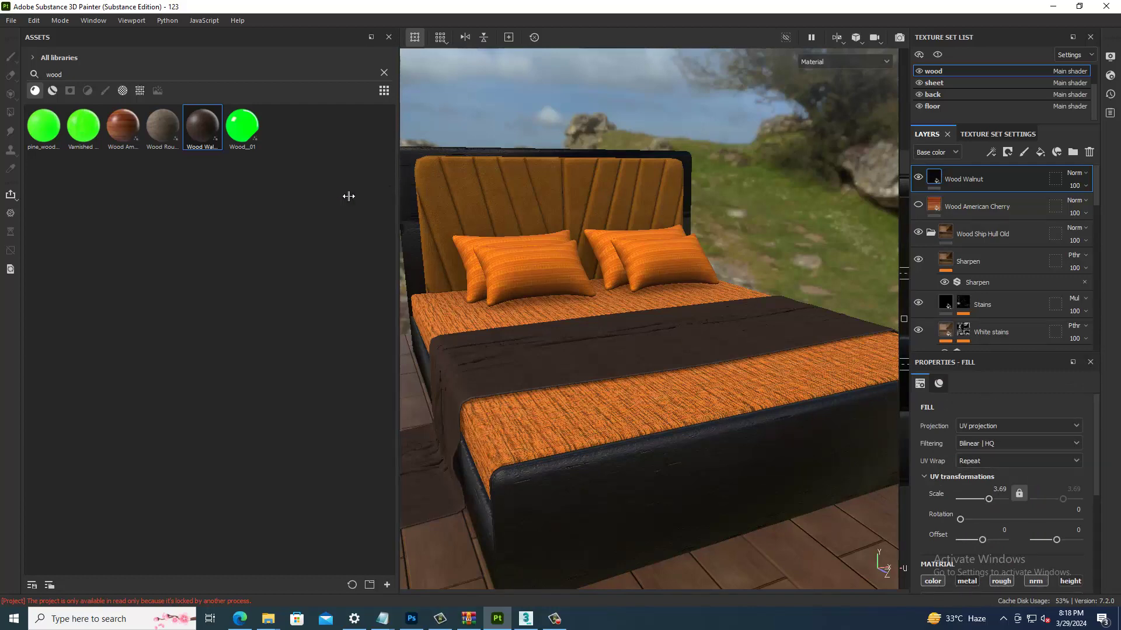
Step: Narrow the asset library and orbit low and frontal views of the walnut bed frame
drag(401, 192, 112, 233)
mouse_move(523, 251)
alt+mouse_down()
mouse_move(524, 287)
mouse_move(575, 325)
alt+mouse_up()
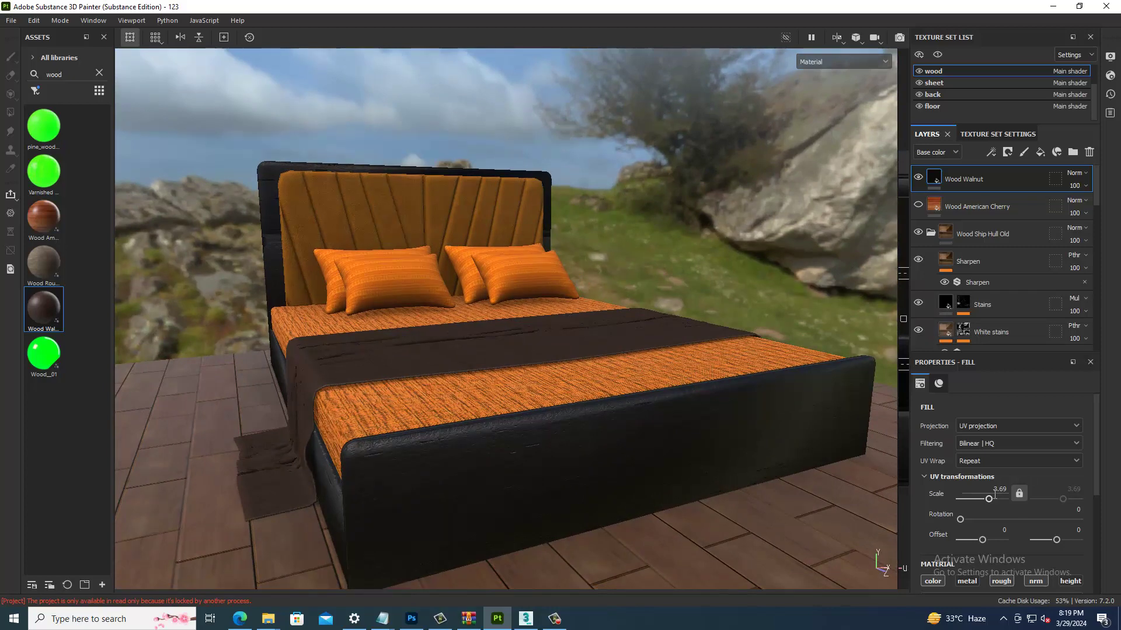
mouse_move(596, 513)
alt+mouse_down()
mouse_move(586, 530)
mouse_move(586, 471)
mouse_move(680, 211)
alt+mouse_up()
mouse_move(680, 210)
shift+right_down()
mouse_move(667, 210)
mouse_move(701, 221)
shift+right_up()
mouse_move(553, 344)
alt+mouse_down()
mouse_move(599, 334)
mouse_move(626, 376)
alt+mouse_up()
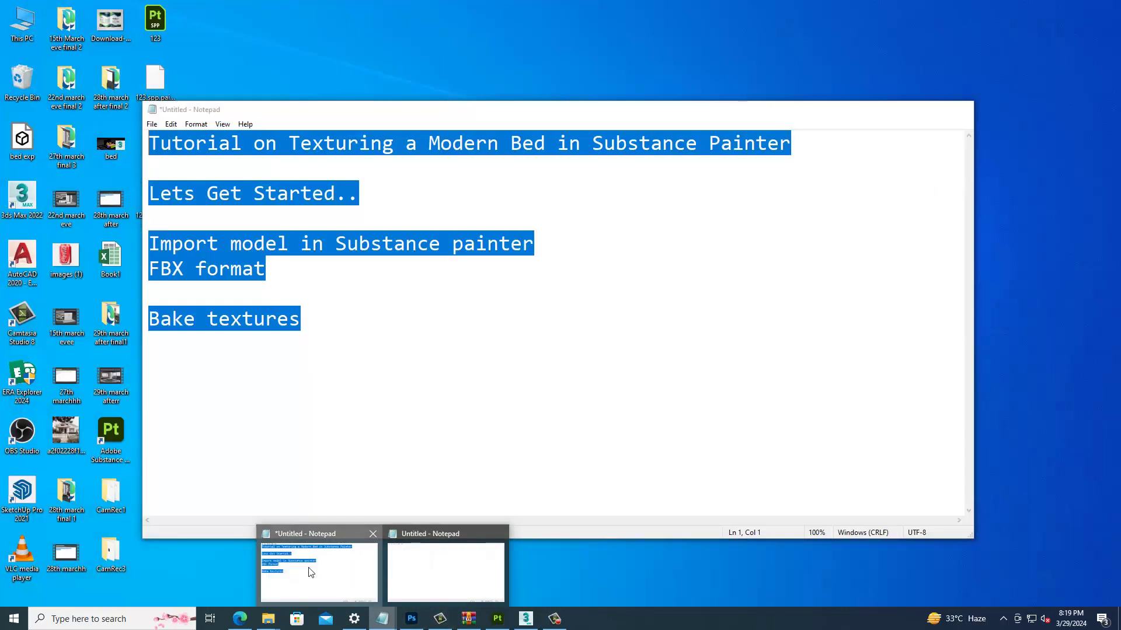
Step: Append a 'Thanks for Watching...' line to the Notepad notes, then minimize Notepad
click(308, 570)
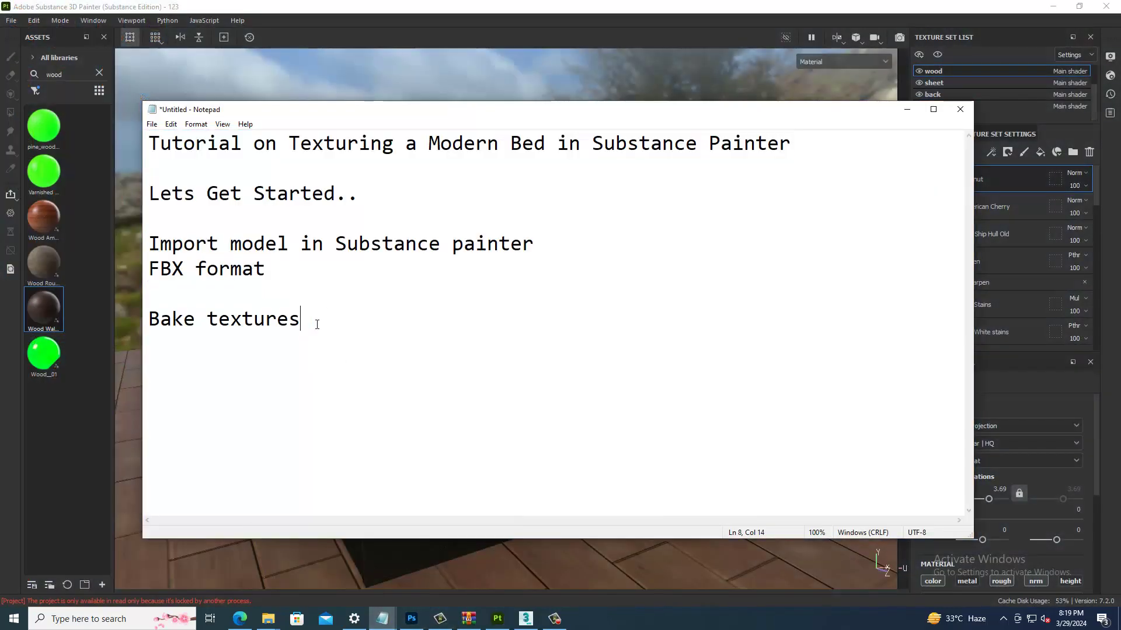
key(Return)
key(Return)
text(Thanks)
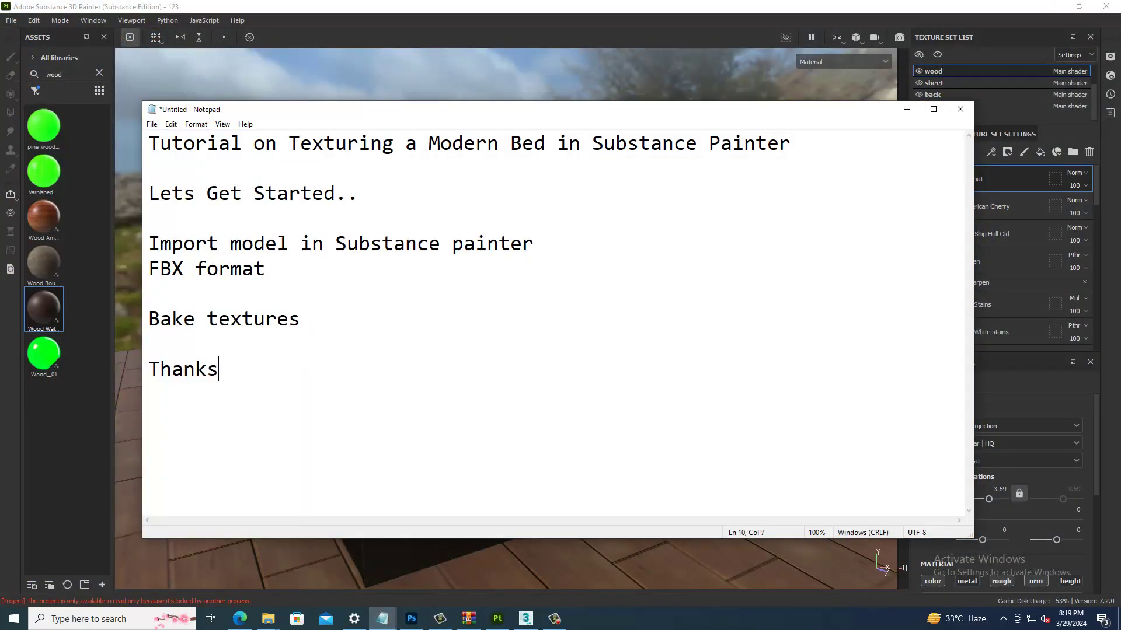
text( for Wat)
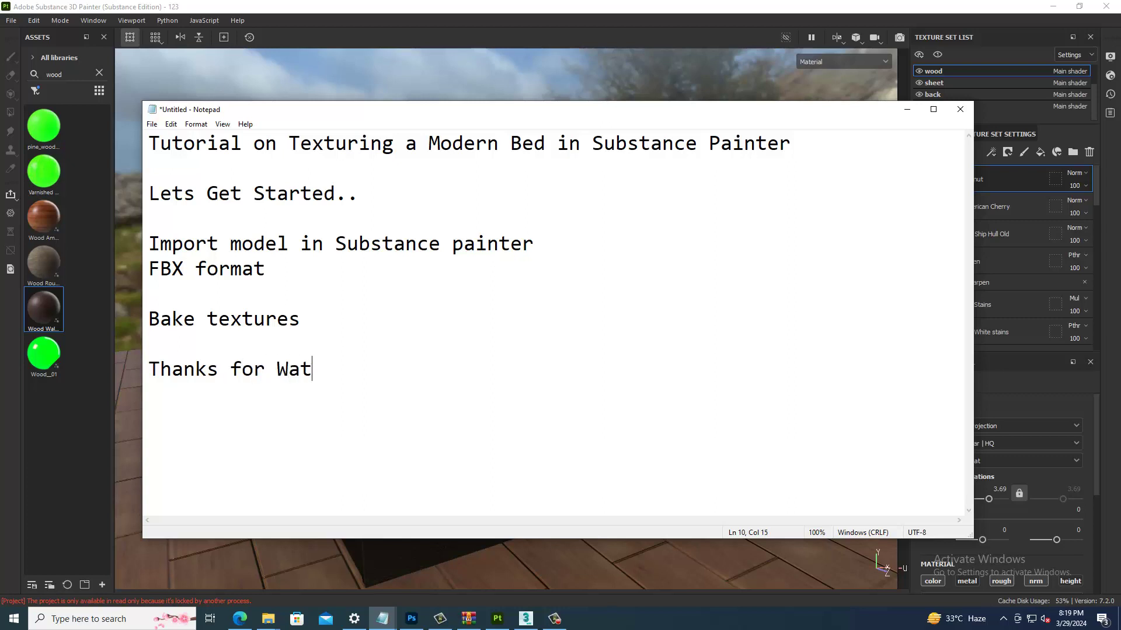
text(ching...)
click(907, 109)
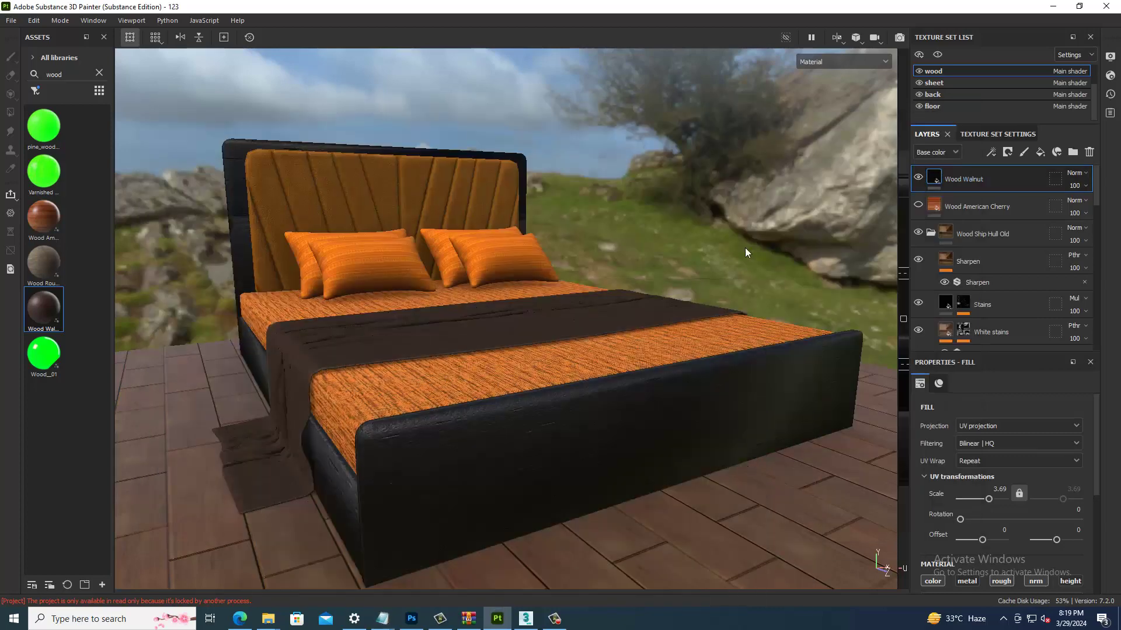
alt+drag(673, 272, 654, 280)
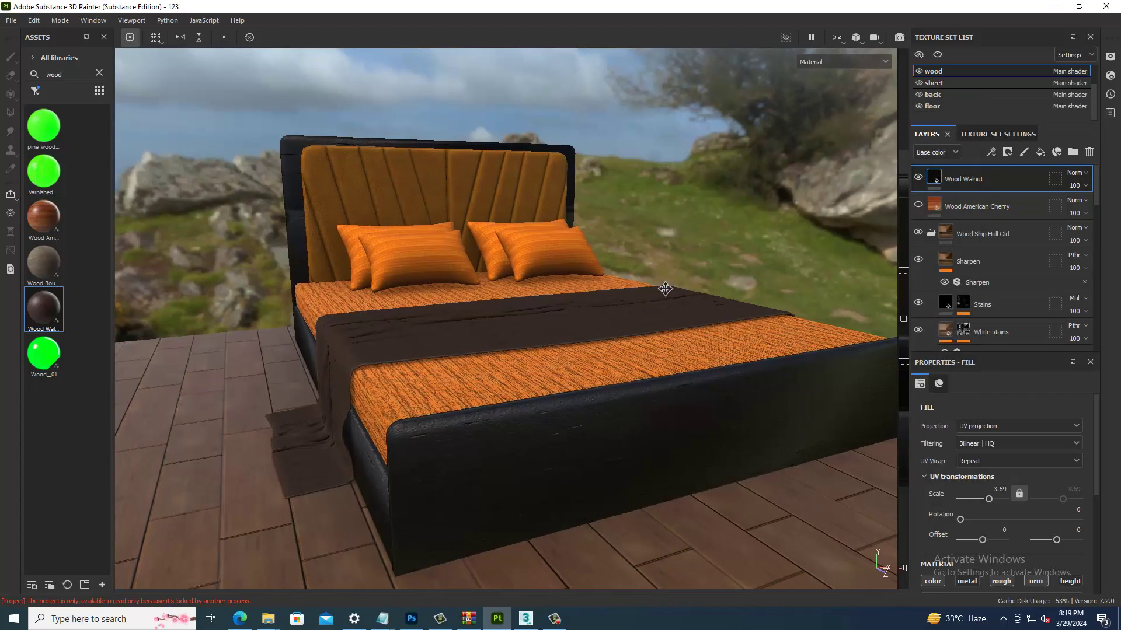